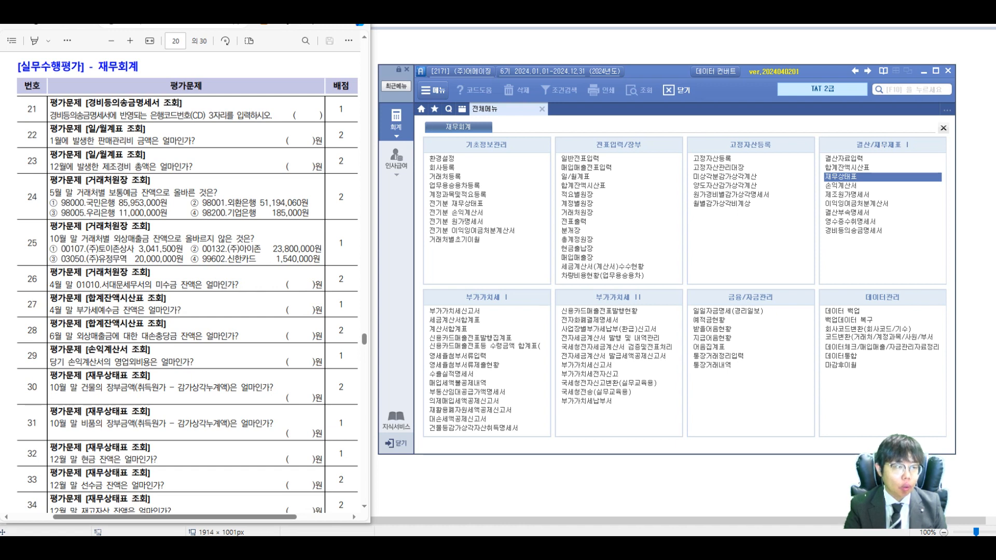
Open the 경비등의송금명세서 report for question 21 and examine the first remittance row across its columns.
{"action": "left_click_drag", "start_coordinate": [89, 103], "coordinate": [160, 103]}
{"action": "left_click", "coordinate": [160, 104]}
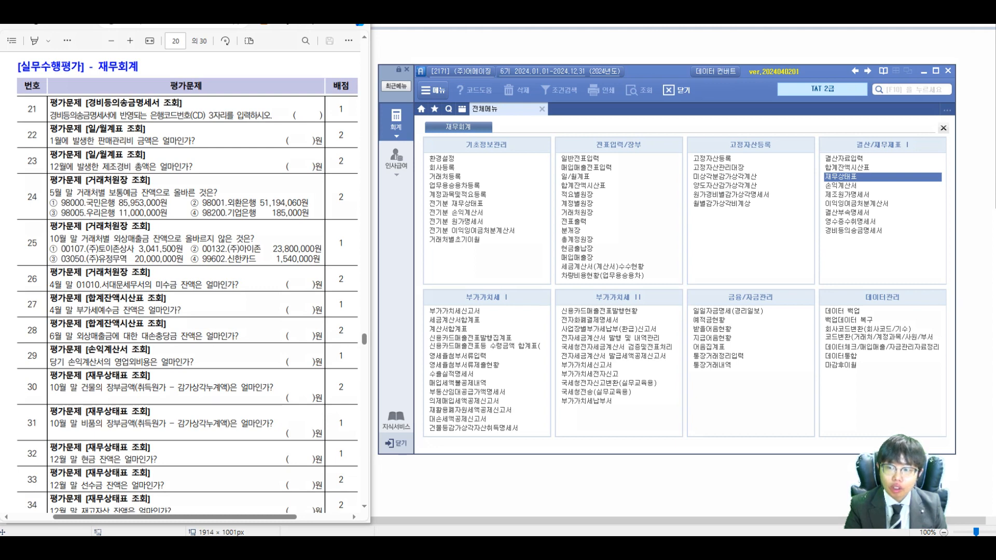
{"action": "left_click_drag", "start_coordinate": [818, 226], "coordinate": [886, 239]}
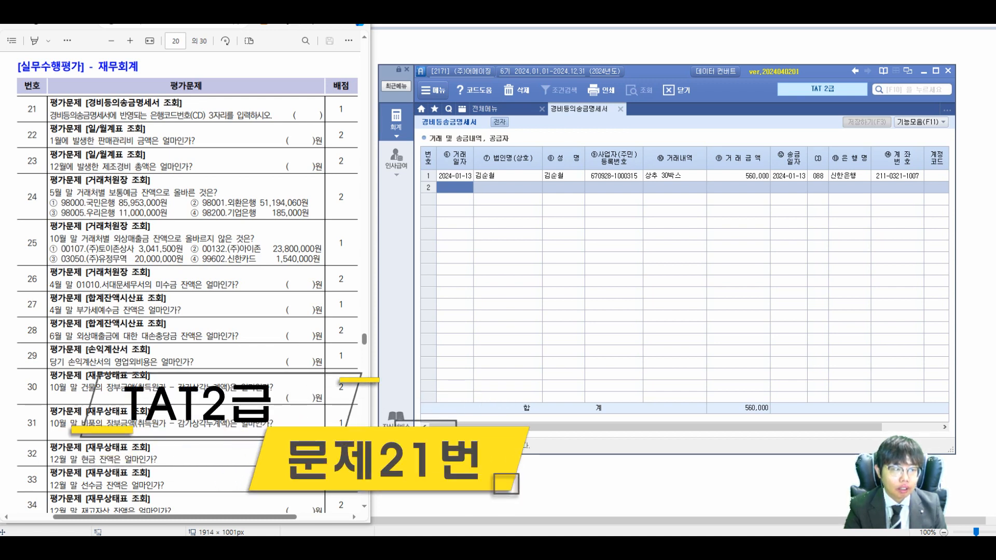
{"action": "key", "text": "Up"}
{"action": "key", "text": "Right"}
{"action": "key", "text": "Right"}
{"action": "key", "text": "Right"}
{"action": "key", "text": "Right"}
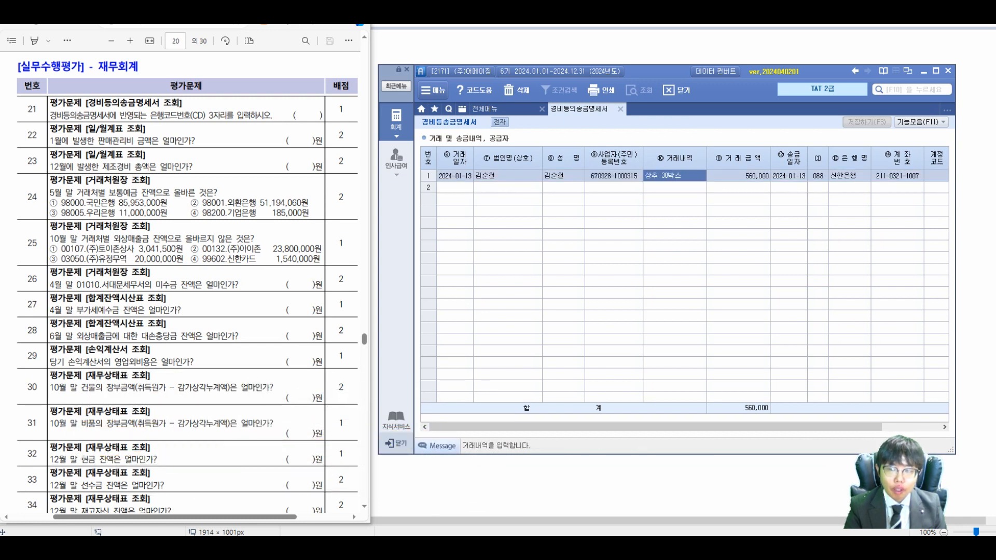
{"action": "left_click_drag", "start_coordinate": [656, 427], "coordinate": [703, 427]}
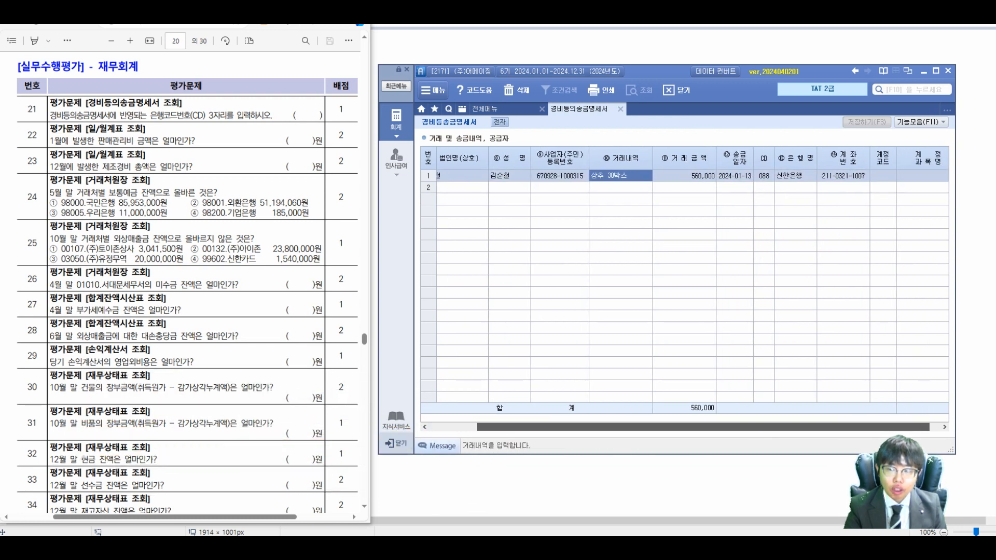
Mark the bank code (CD) of the first remittance row and handwrite 088 as the answer to question 21.
{"action": "left_click_drag", "start_coordinate": [170, 115], "coordinate": [251, 115]}
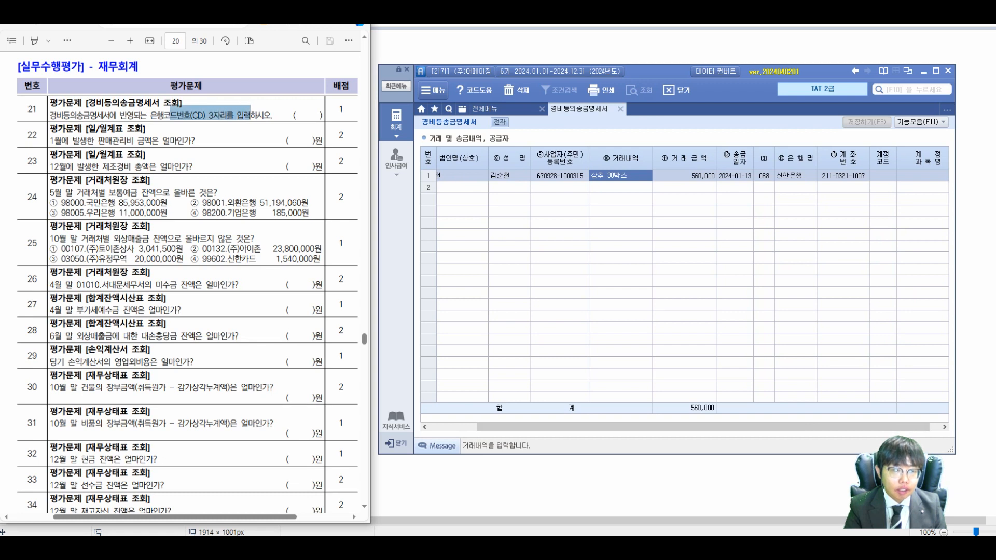
{"action": "left_click", "coordinate": [244, 115]}
{"action": "left_click", "coordinate": [763, 176]}
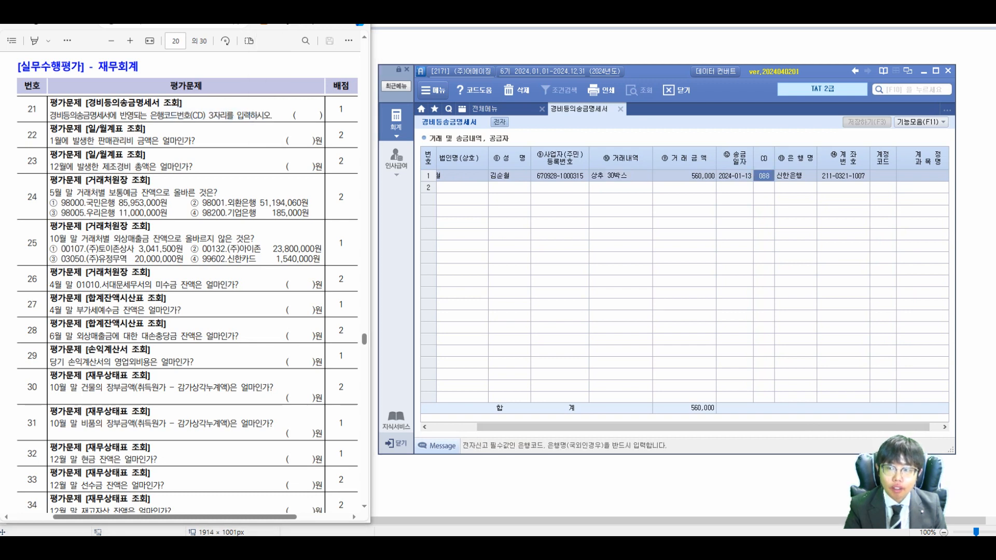
{"action": "left_click_drag", "start_coordinate": [753, 147], "coordinate": [774, 183]}
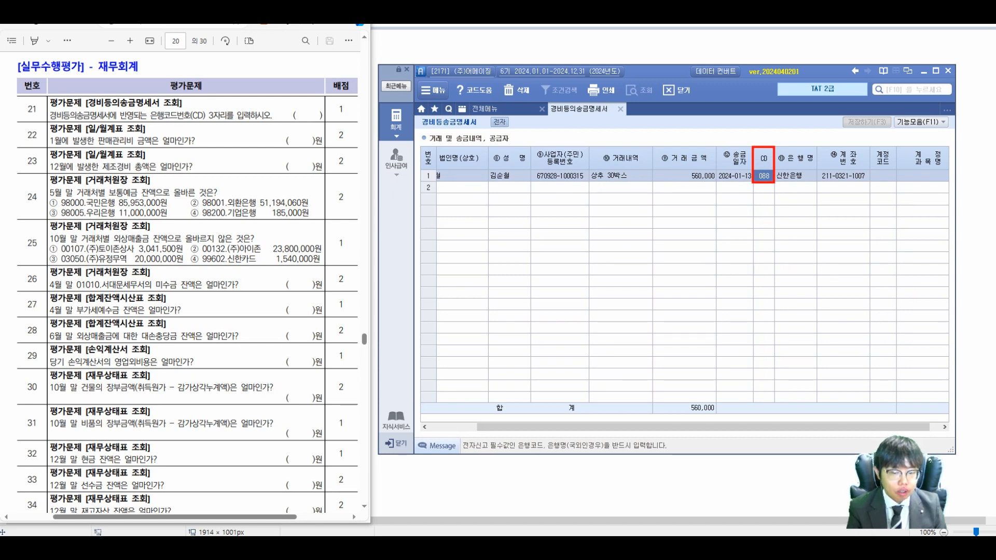
{"action": "left_click_drag", "start_coordinate": [264, 98], "coordinate": [265, 100]}
{"action": "mouse_move", "coordinate": [282, 93]}
{"action": "left_mouse_down"}
{"action": "mouse_move", "coordinate": [271, 100]}
{"action": "mouse_move", "coordinate": [280, 96]}
{"action": "left_mouse_up"}
{"action": "mouse_move", "coordinate": [292, 93]}
{"action": "left_mouse_down"}
{"action": "mouse_move", "coordinate": [286, 114]}
{"action": "mouse_move", "coordinate": [292, 104]}
{"action": "left_mouse_up"}
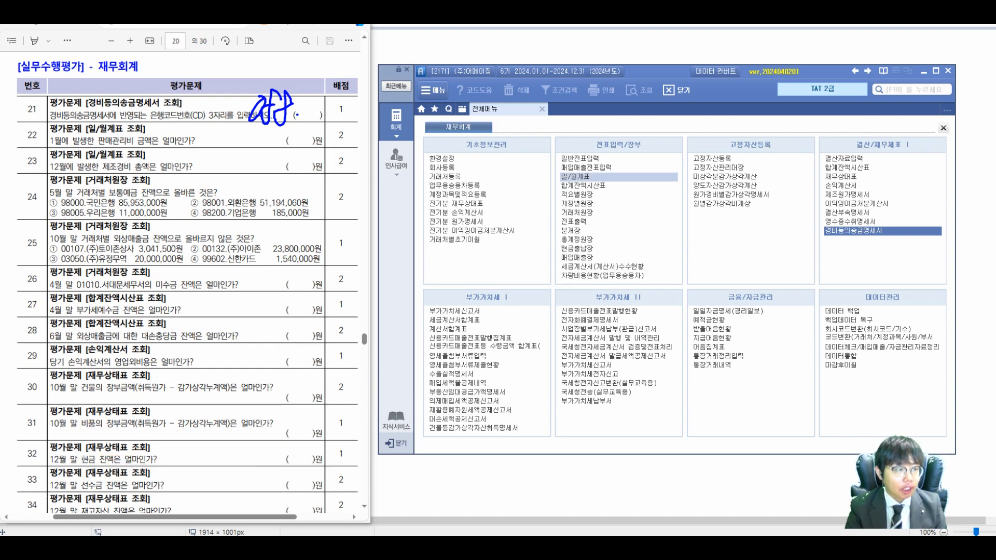
Open the 일/월계표 report and query the period from January 1 to January 31, 2024.
{"action": "left_click", "coordinate": [576, 177]}
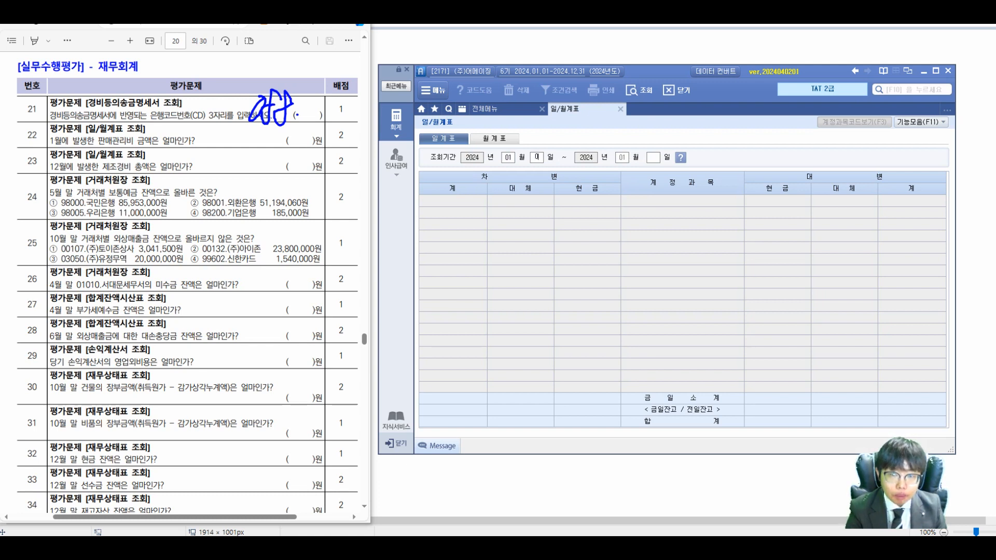
{"action": "key", "text": "Return"}
{"action": "type", "text": "31"}
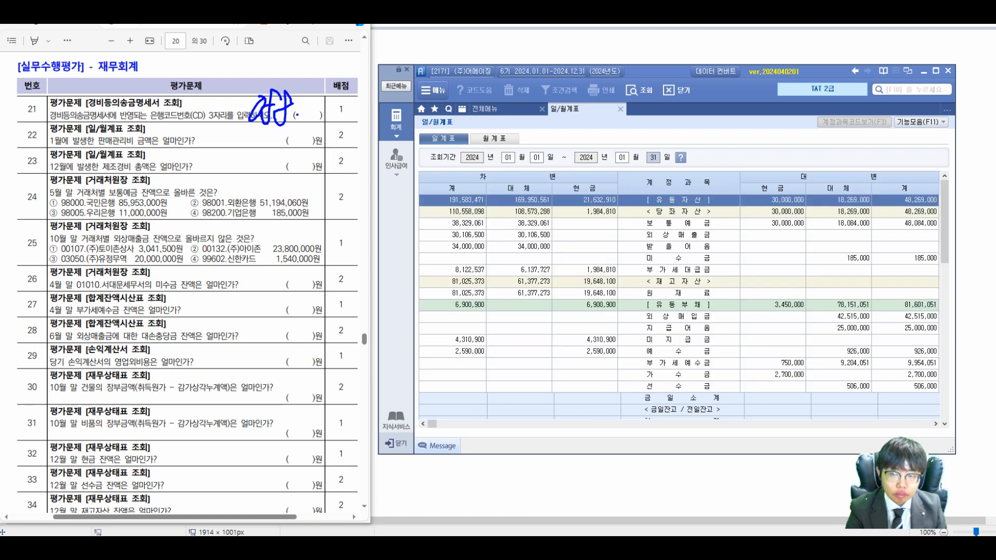
{"action": "key", "text": "Return"}
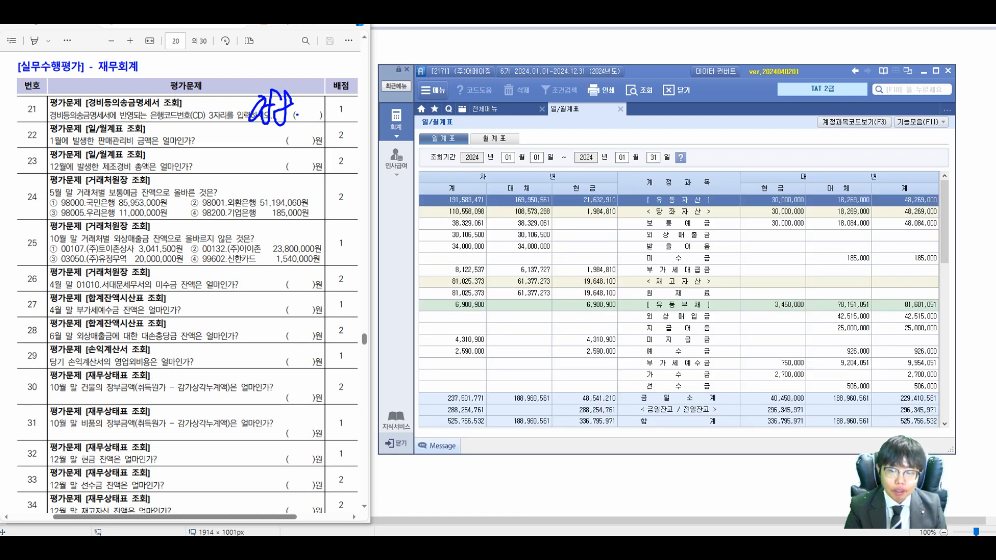
Mark the total debit amount of the 판매관리비 row and handwrite 26,317,400 as the answer to question 22.
{"action": "scroll", "coordinate": [679, 292], "scroll_direction": "down", "scroll_amount": 7}
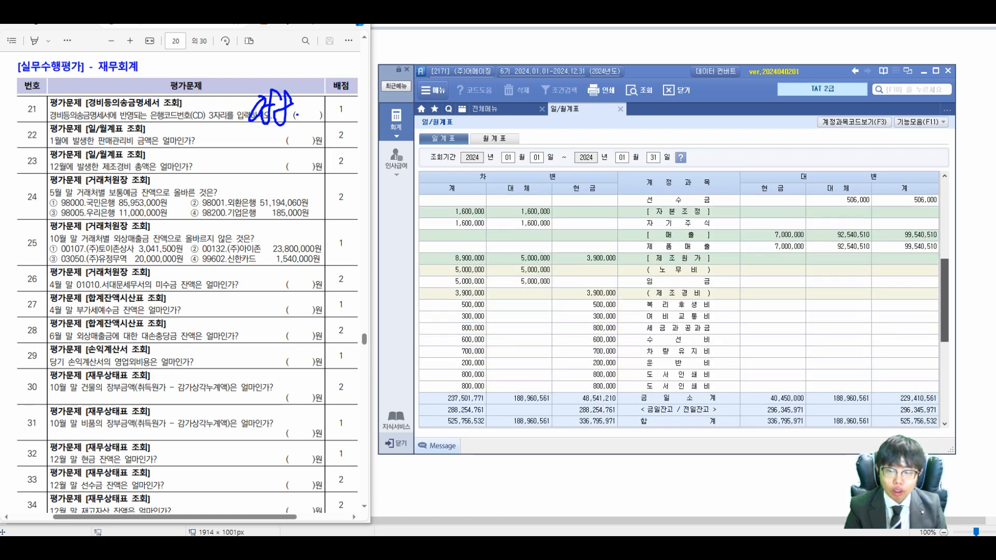
{"action": "scroll", "coordinate": [678, 293], "scroll_direction": "down", "scroll_amount": 4}
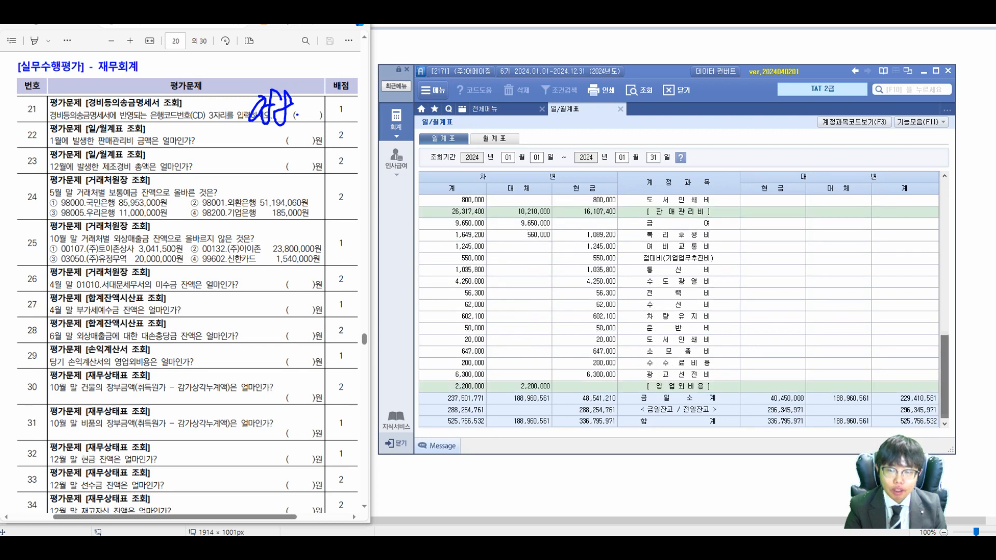
{"action": "left_click", "coordinate": [678, 212]}
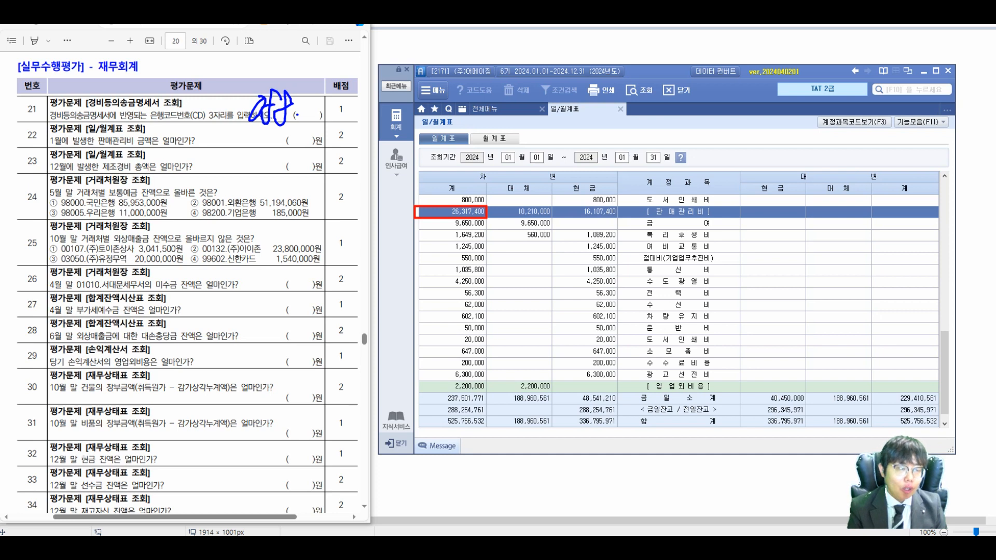
{"action": "left_click_drag", "start_coordinate": [395, 203], "coordinate": [428, 184]}
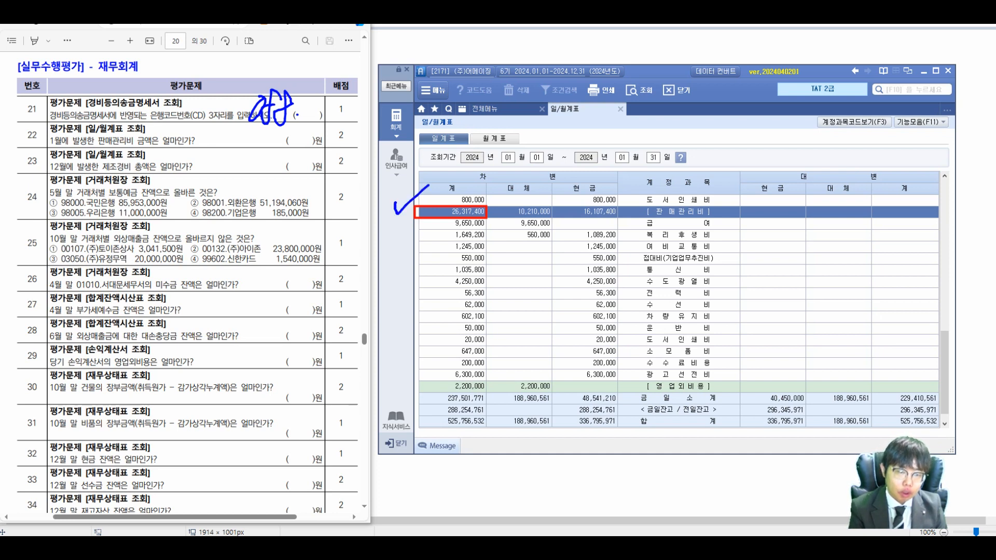
{"action": "mouse_move", "coordinate": [203, 136]}
{"action": "left_mouse_down"}
{"action": "mouse_move", "coordinate": [223, 153]}
{"action": "mouse_move", "coordinate": [258, 131]}
{"action": "mouse_move", "coordinate": [255, 151]}
{"action": "mouse_move", "coordinate": [309, 136]}
{"action": "mouse_move", "coordinate": [315, 149]}
{"action": "left_mouse_up"}
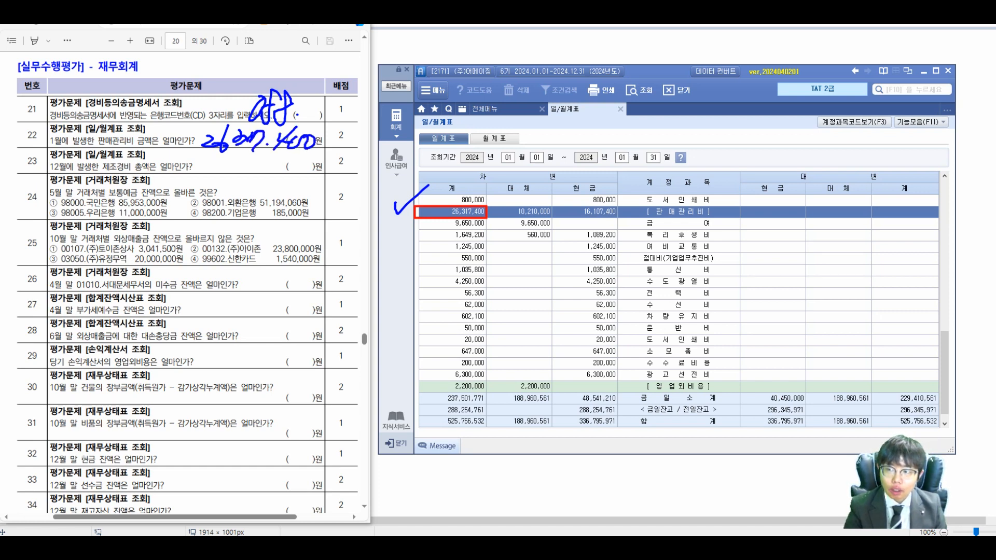
{"action": "left_click_drag", "start_coordinate": [365, 161], "coordinate": [549, 267]}
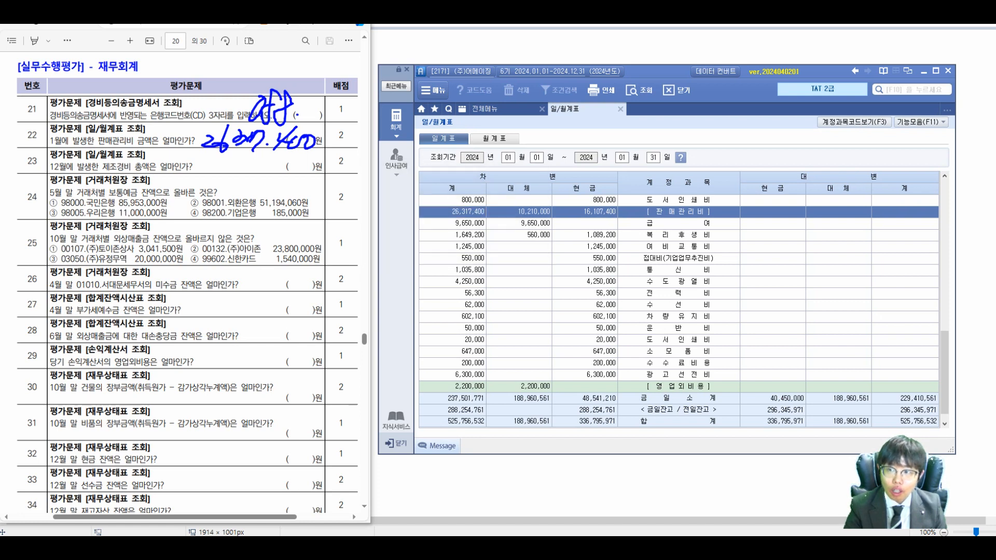
Open the account ledger detail for 판매관리비 and select the 01/13 entry 1-1 under 811 복리후생비.
{"action": "key", "text": "Return"}
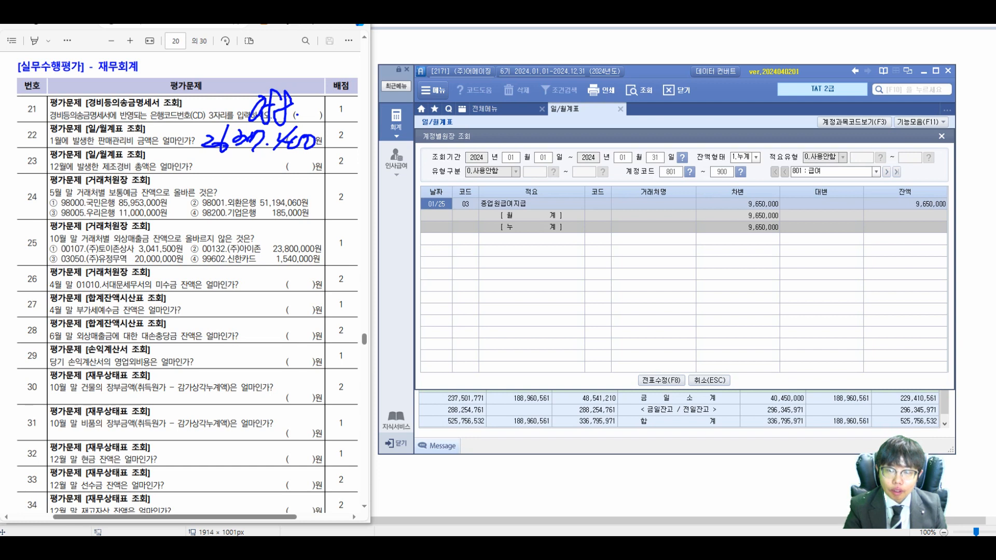
{"action": "left_click", "coordinate": [887, 172]}
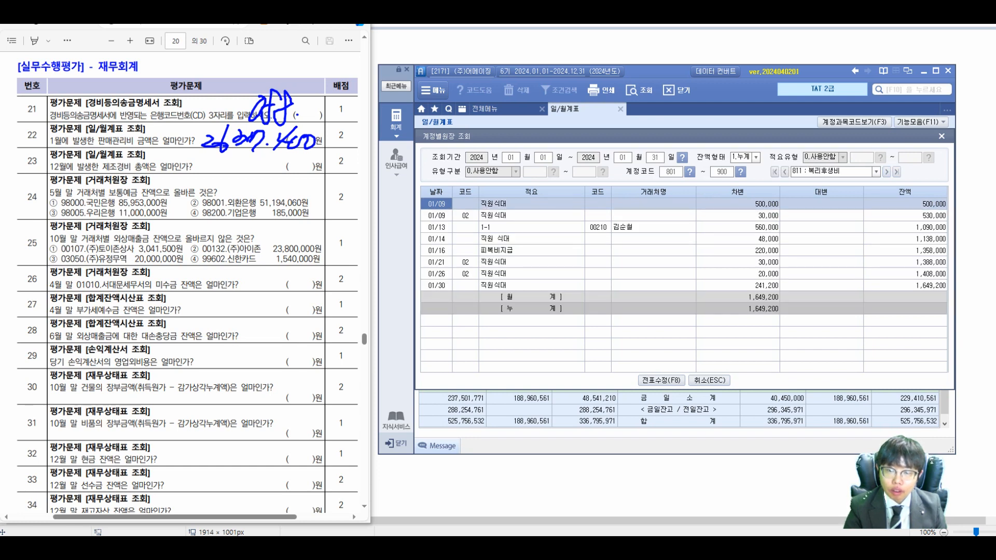
{"action": "left_click", "coordinate": [532, 227]}
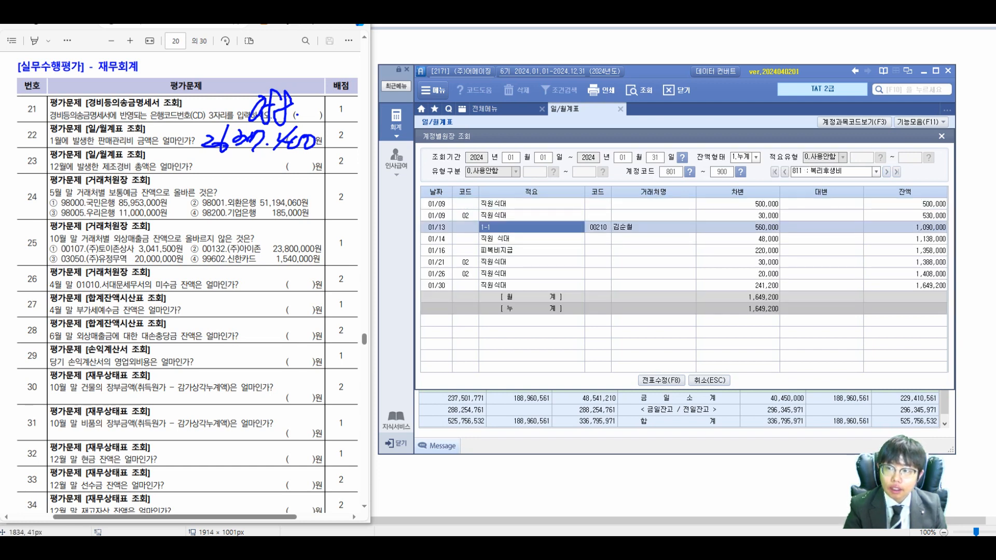
{"action": "double_click", "coordinate": [532, 227]}
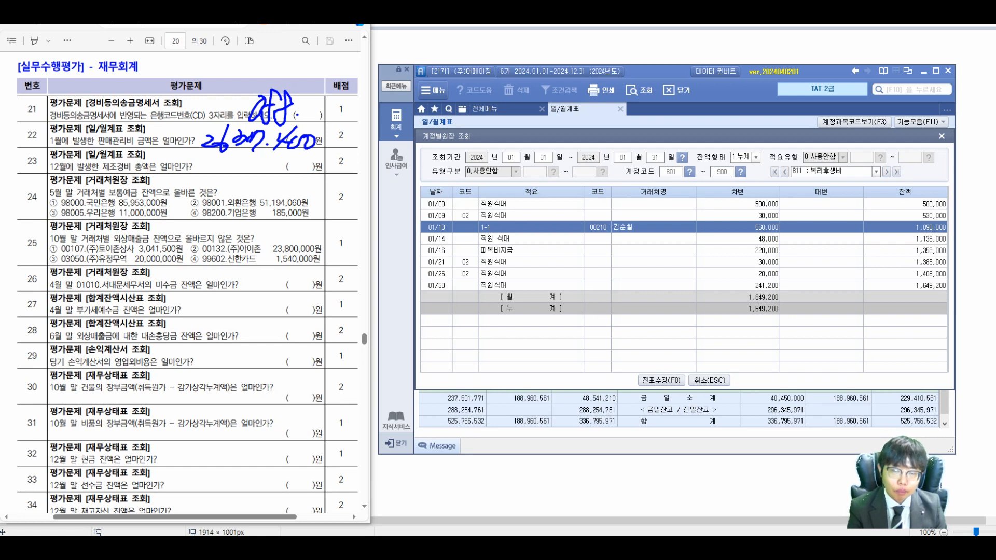
Handwrite a circled note 1-1 over both question 21 and question 22.
{"action": "left_click_drag", "start_coordinate": [81, 128], "coordinate": [69, 150]}
{"action": "mouse_move", "coordinate": [78, 139]}
{"action": "left_mouse_down"}
{"action": "mouse_move", "coordinate": [92, 139]}
{"action": "mouse_move", "coordinate": [91, 149]}
{"action": "left_mouse_up"}
{"action": "mouse_move", "coordinate": [90, 115]}
{"action": "left_mouse_down"}
{"action": "mouse_move", "coordinate": [79, 120]}
{"action": "mouse_move", "coordinate": [107, 104]}
{"action": "left_mouse_up"}
{"action": "mouse_move", "coordinate": [111, 92]}
{"action": "left_mouse_down"}
{"action": "mouse_move", "coordinate": [98, 115]}
{"action": "mouse_move", "coordinate": [76, 88]}
{"action": "left_mouse_up"}
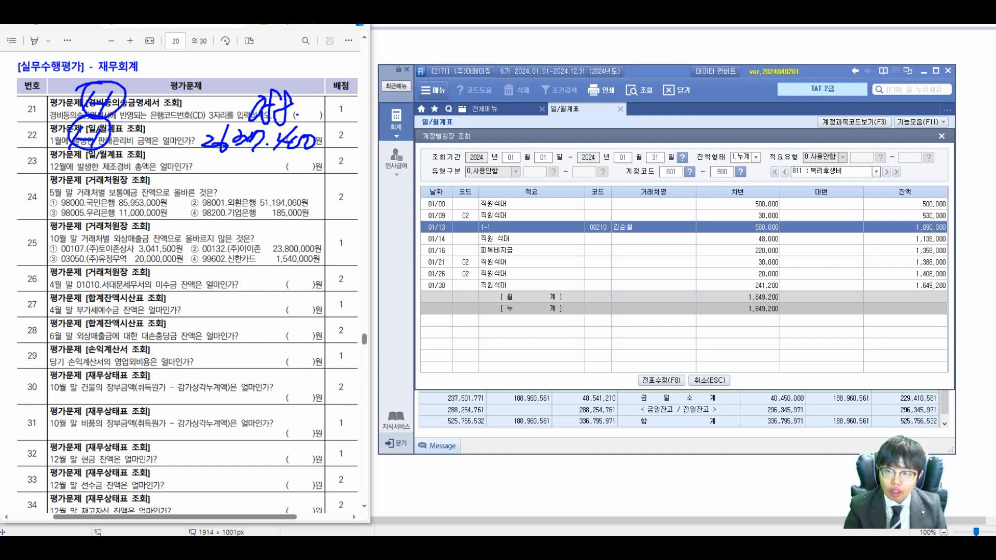
Examine the remaining 판매관리비 account ledgers from 812 여비교통비 through 833 광고선전비, and close the ledger detail.
{"action": "left_click", "coordinate": [886, 171]}
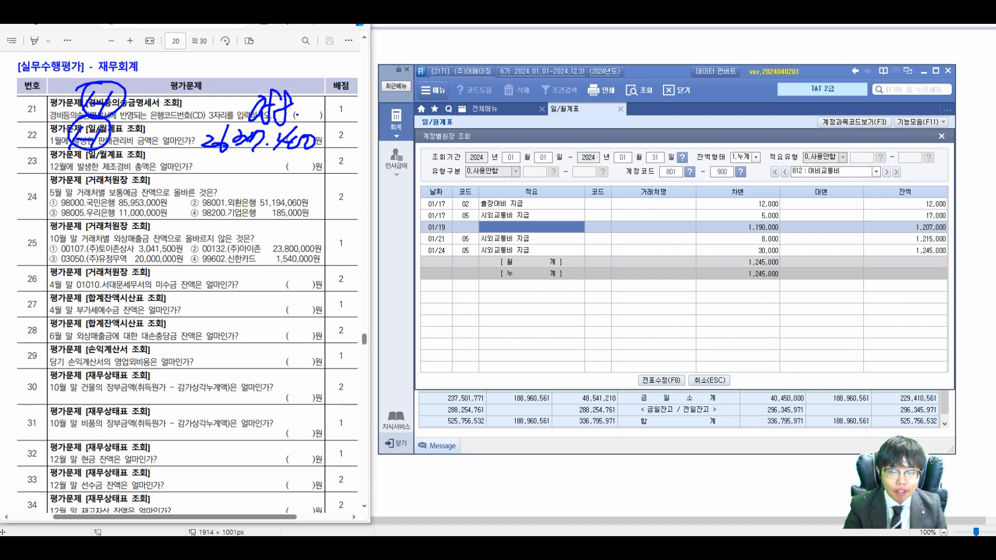
{"action": "left_click", "coordinate": [886, 172]}
{"action": "left_click", "coordinate": [886, 171]}
{"action": "left_click", "coordinate": [886, 171]}
{"action": "left_click", "coordinate": [886, 172]}
{"action": "left_click", "coordinate": [886, 172]}
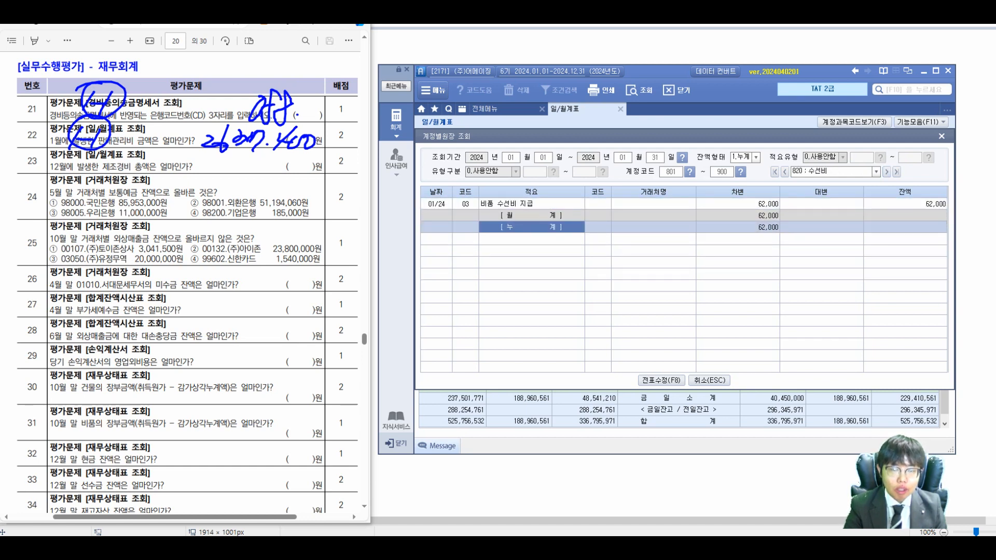
{"action": "left_click", "coordinate": [886, 172]}
{"action": "left_click", "coordinate": [886, 171]}
{"action": "left_click", "coordinate": [886, 172]}
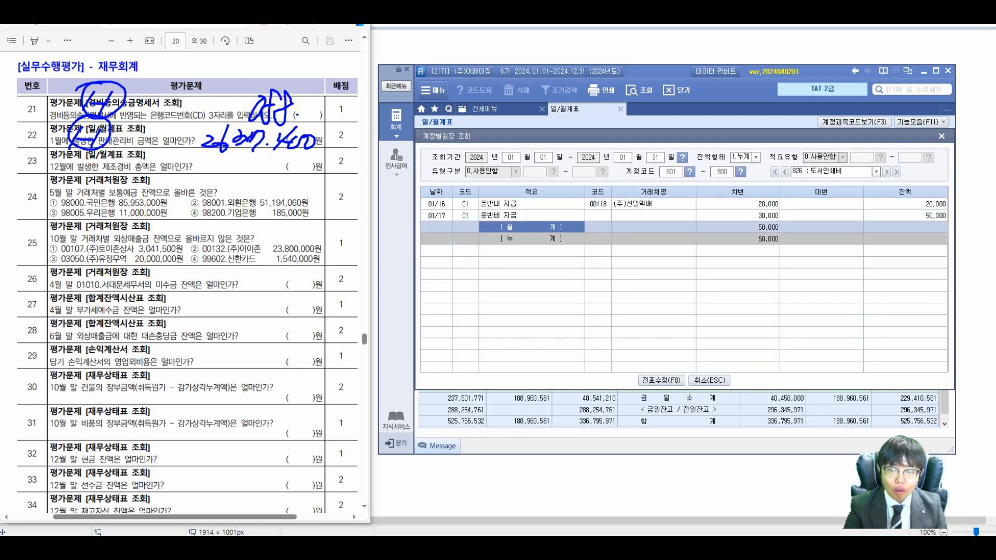
{"action": "left_click", "coordinate": [886, 172]}
{"action": "left_click", "coordinate": [886, 171]}
{"action": "left_click", "coordinate": [887, 172]}
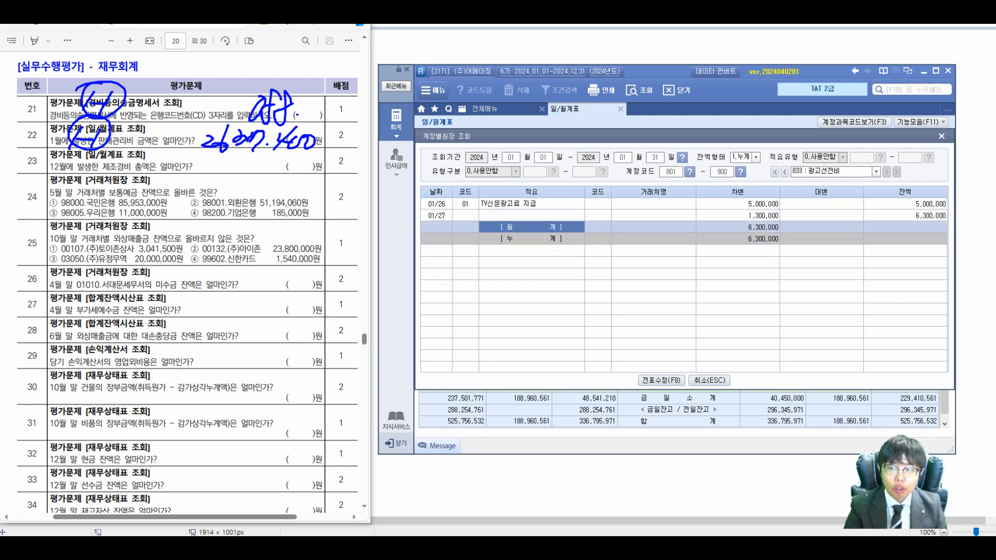
{"action": "key", "text": "Escape"}
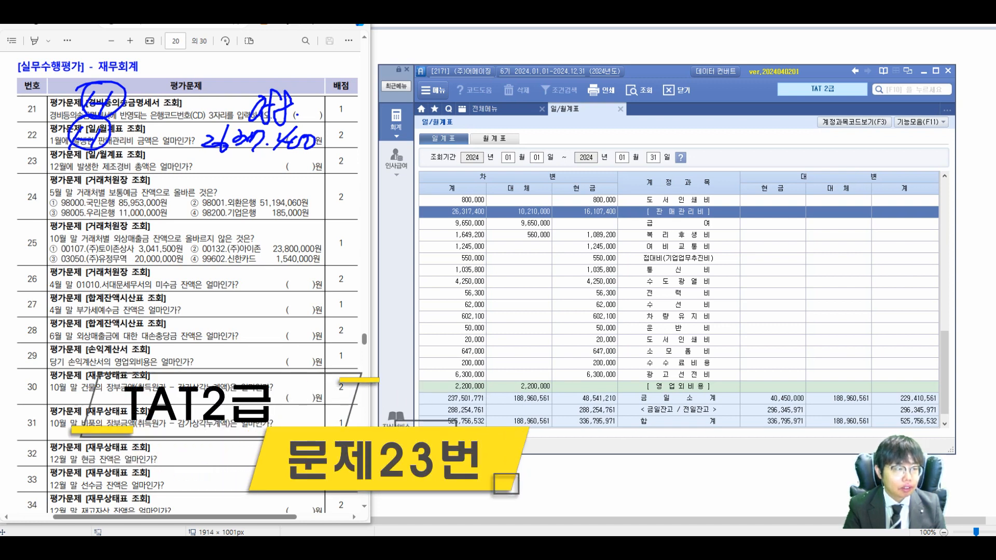
Change the 일/월계표 query period to December 1 through December 31, 2024.
{"action": "left_click", "coordinate": [508, 157]}
{"action": "type", "text": "1"}
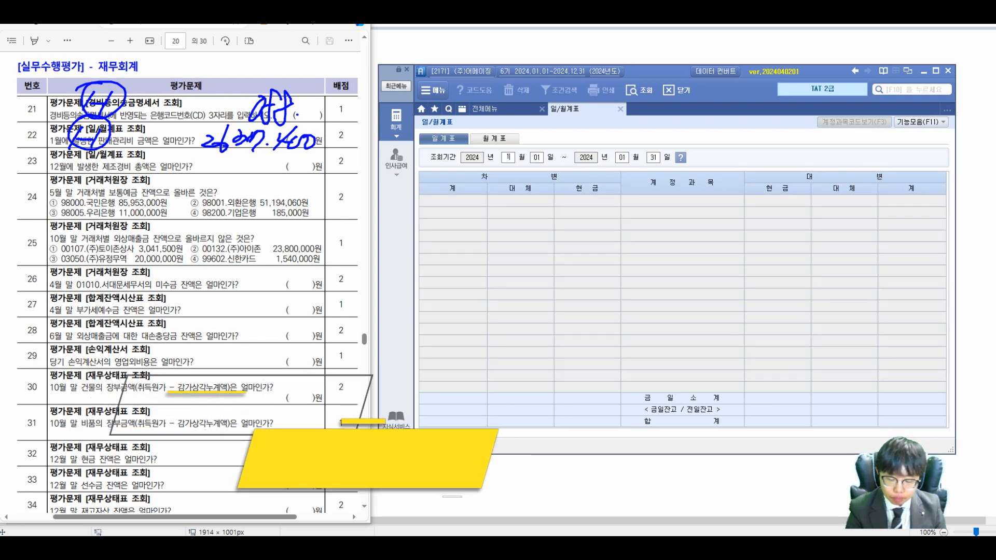
{"action": "type", "text": "2"}
{"action": "key", "text": "Return"}
{"action": "type", "text": "12"}
{"action": "key", "text": "Return"}
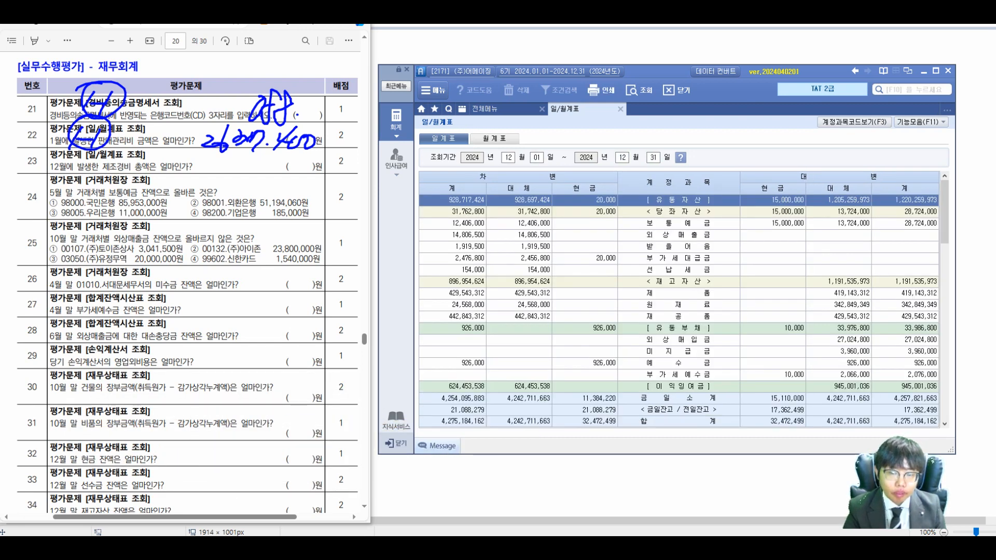
Mark the total debit amount of the 제조경비 row and handwrite 3,200,000 as the answer to question 23.
{"action": "left_click_drag", "start_coordinate": [944, 215], "coordinate": [944, 260]}
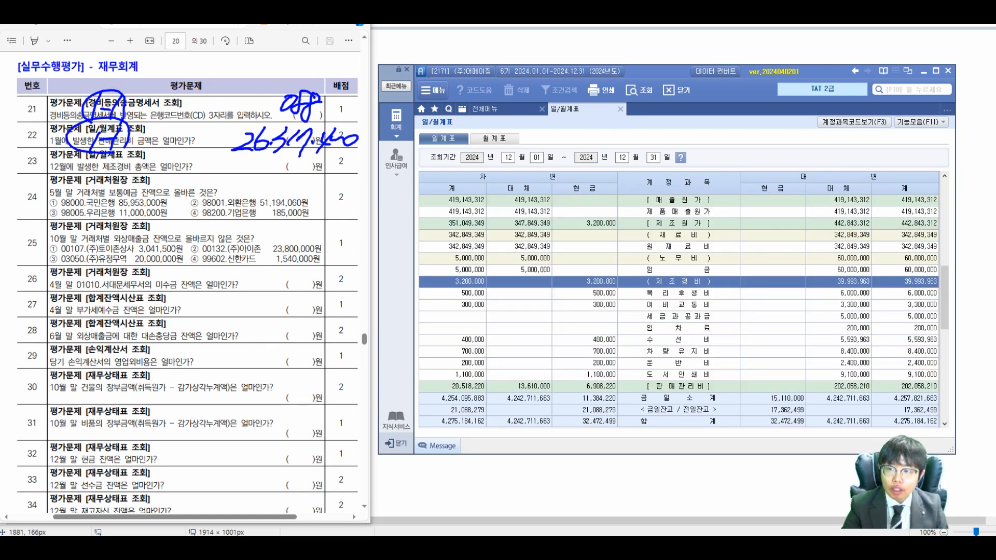
{"action": "left_click_drag", "start_coordinate": [415, 274], "coordinate": [486, 289]}
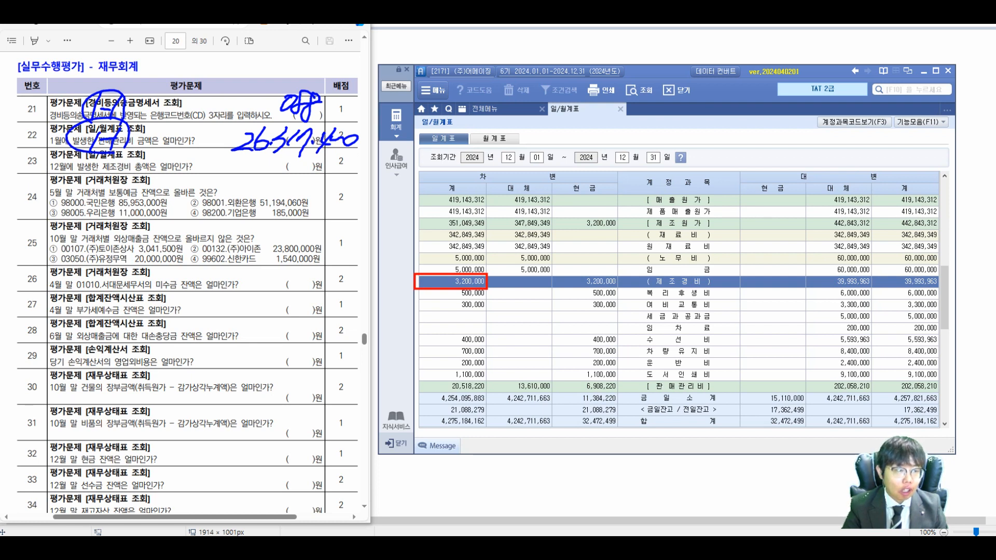
{"action": "left_click_drag", "start_coordinate": [401, 271], "coordinate": [435, 254]}
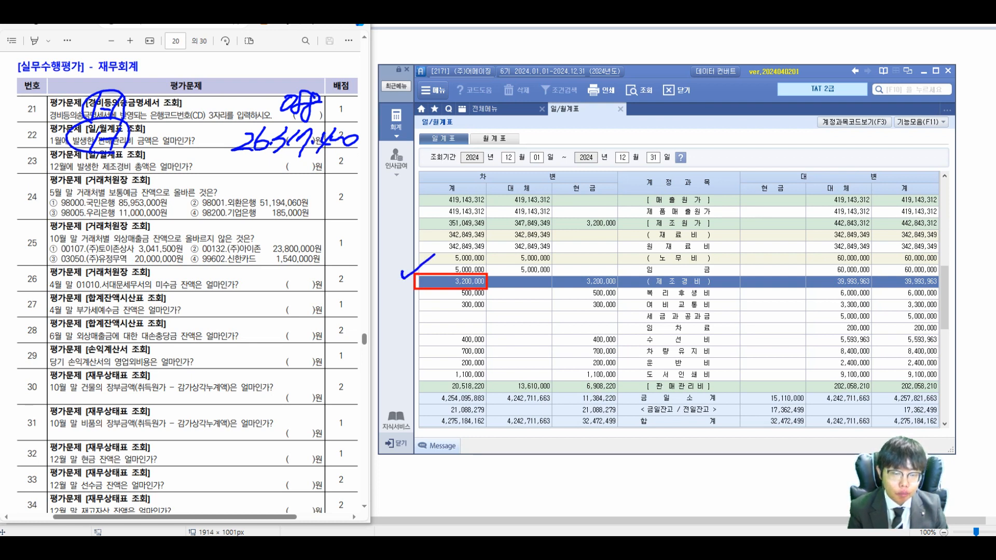
{"action": "mouse_move", "coordinate": [242, 156]}
{"action": "left_mouse_down"}
{"action": "mouse_move", "coordinate": [257, 168]}
{"action": "mouse_move", "coordinate": [357, 165]}
{"action": "left_mouse_up"}
{"action": "left_click", "coordinate": [365, 165]}
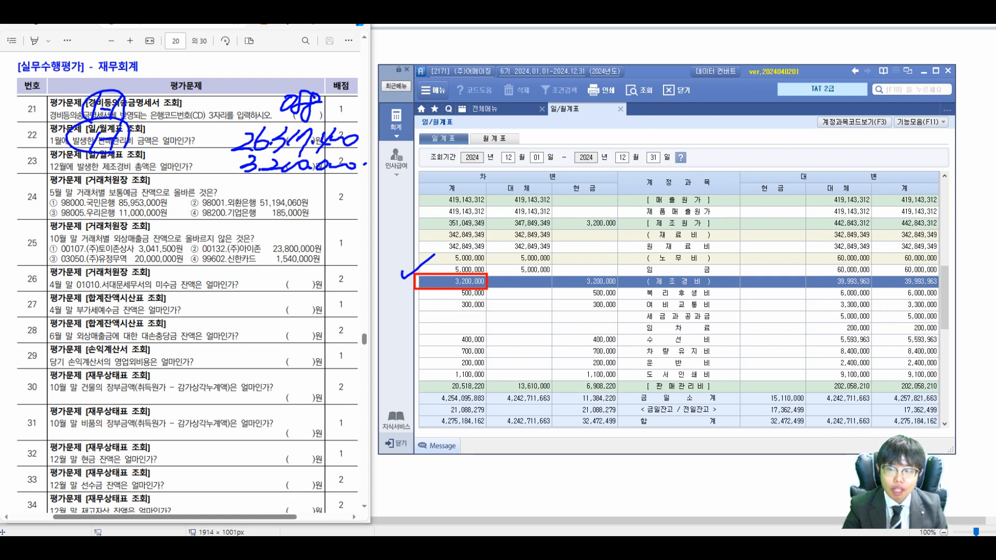
{"action": "left_click_drag", "start_coordinate": [382, 231], "coordinate": [611, 315]}
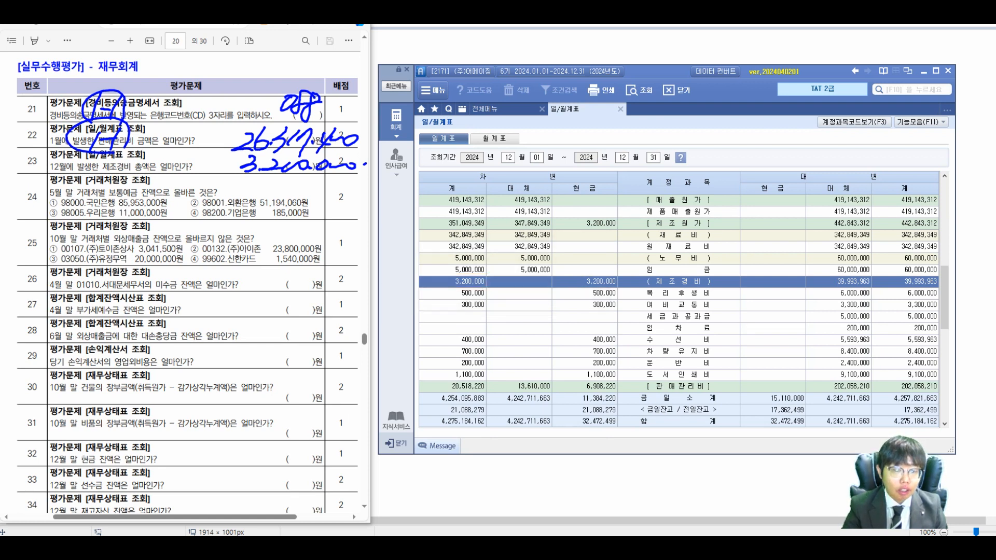
Examine the December 제조경비 account ledgers behind the 3,200,000 total, from 501 원재료비 through 526 도서인쇄비.
{"action": "double_click", "coordinate": [679, 281]}
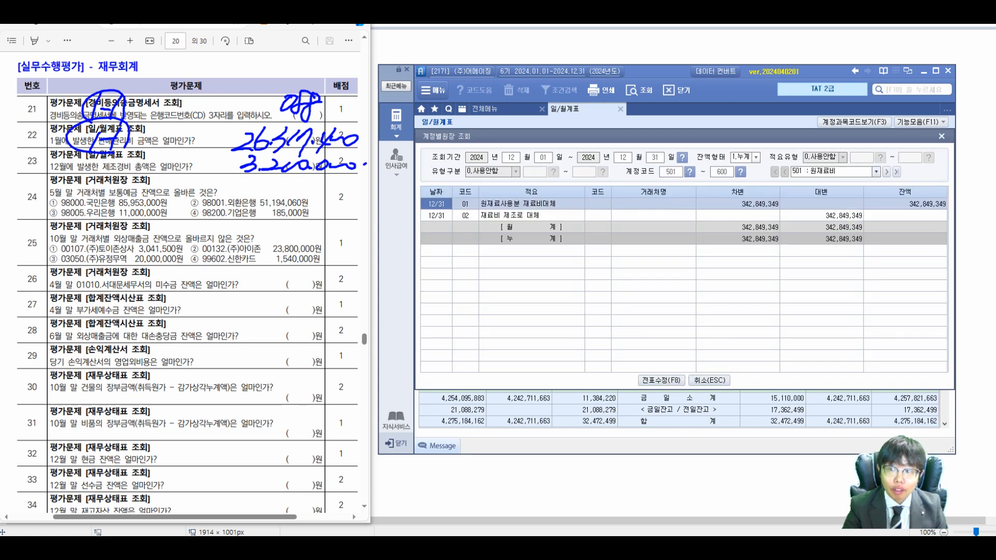
{"action": "left_click", "coordinate": [887, 171]}
{"action": "left_click", "coordinate": [886, 172]}
{"action": "left_click", "coordinate": [886, 171]}
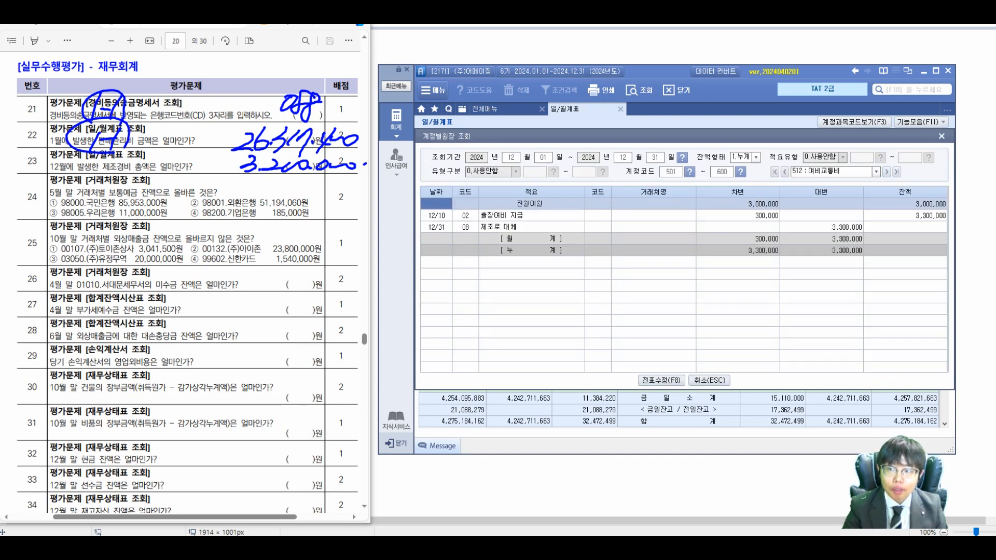
{"action": "left_click", "coordinate": [886, 171]}
{"action": "left_click", "coordinate": [886, 171]}
{"action": "left_click", "coordinate": [886, 171]}
{"action": "left_click", "coordinate": [886, 172]}
{"action": "left_click", "coordinate": [887, 172]}
{"action": "left_click", "coordinate": [886, 172]}
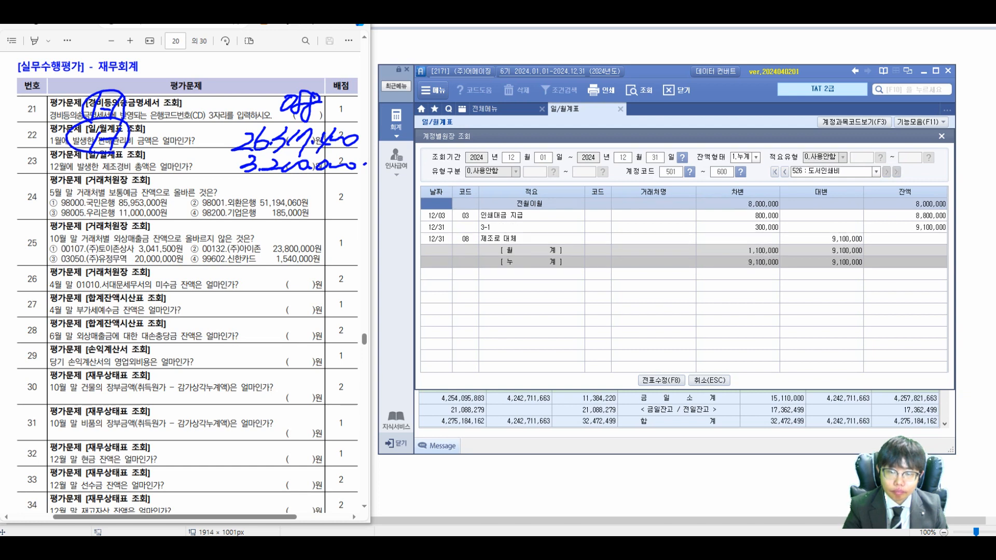
Select the 12/31 entry 3-1 in the 도서인쇄비 ledger and handwrite a circled note 3-1 over question 23.
{"action": "left_click", "coordinate": [519, 227]}
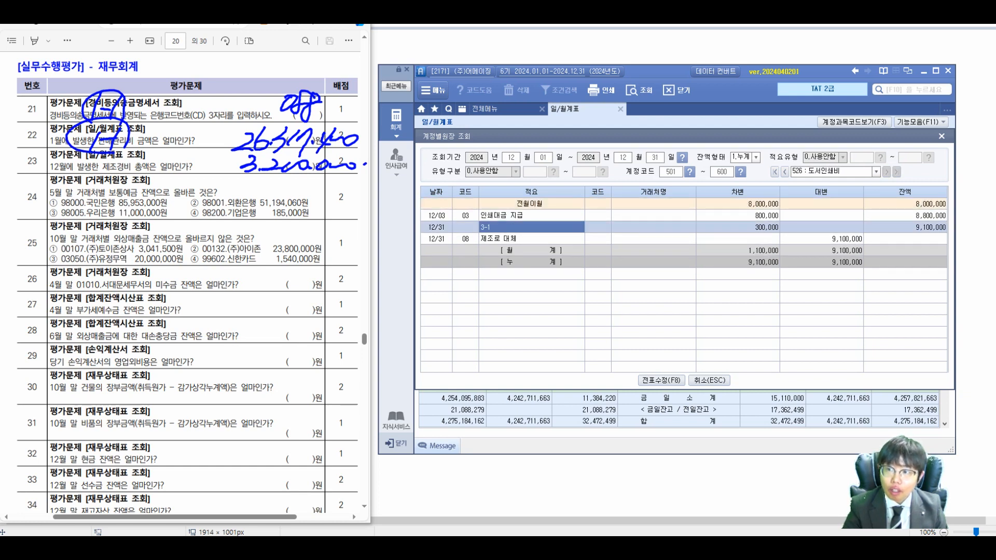
{"action": "double_click", "coordinate": [519, 228]}
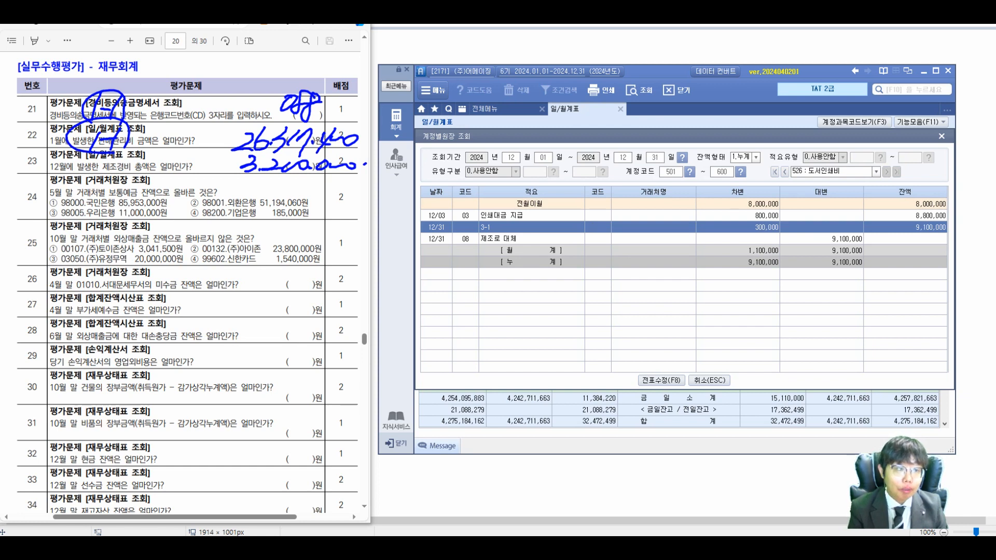
{"action": "left_click_drag", "start_coordinate": [91, 152], "coordinate": [89, 171]}
{"action": "mouse_move", "coordinate": [102, 162]}
{"action": "left_mouse_down"}
{"action": "mouse_move", "coordinate": [120, 160]}
{"action": "mouse_move", "coordinate": [120, 174]}
{"action": "mouse_move", "coordinate": [78, 153]}
{"action": "left_mouse_up"}
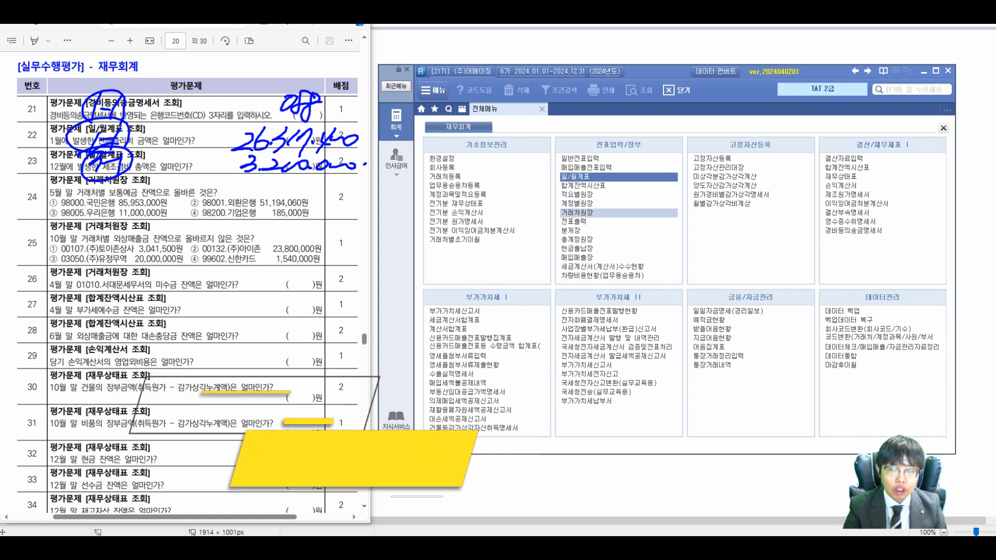
Open the 거래처원장 and query the 103 보통예금 balances for January 1 through May 31, 2024, for customers 00101 to 99610.
{"action": "left_click", "coordinate": [580, 213]}
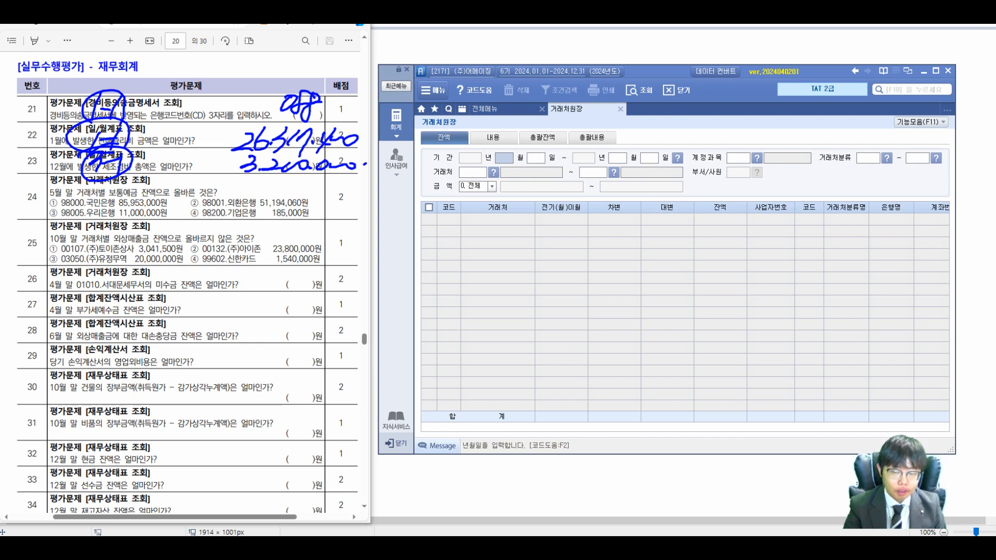
{"action": "type", "text": "01010531103"}
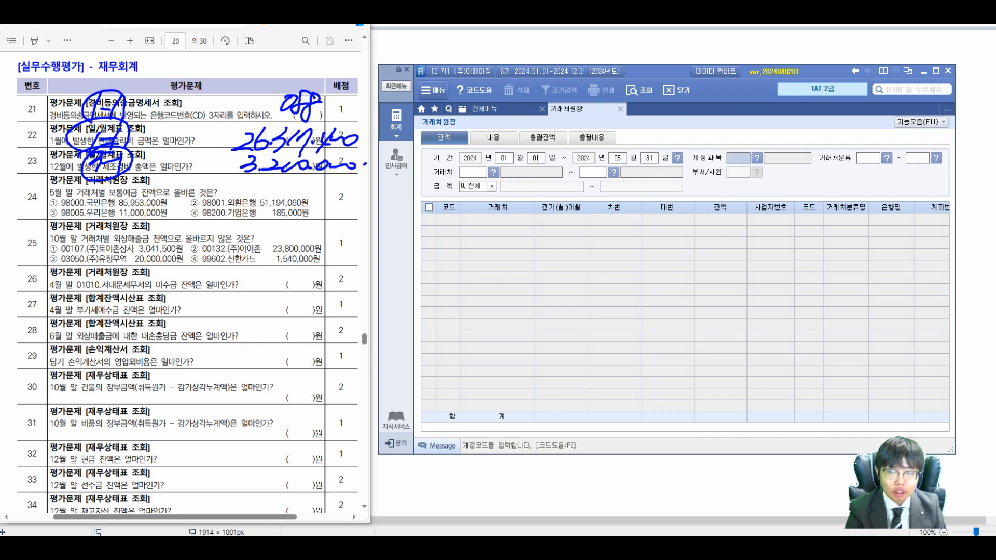
{"action": "key", "text": "Return"}
{"action": "key", "text": "Return"}
{"action": "key", "text": "Return"}
{"action": "key", "text": "Return"}
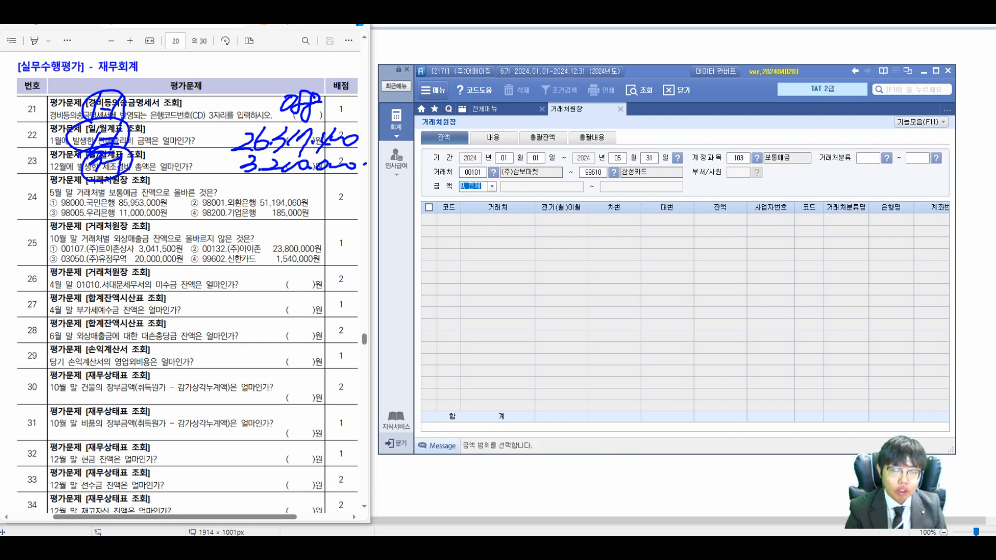
{"action": "key", "text": "Return"}
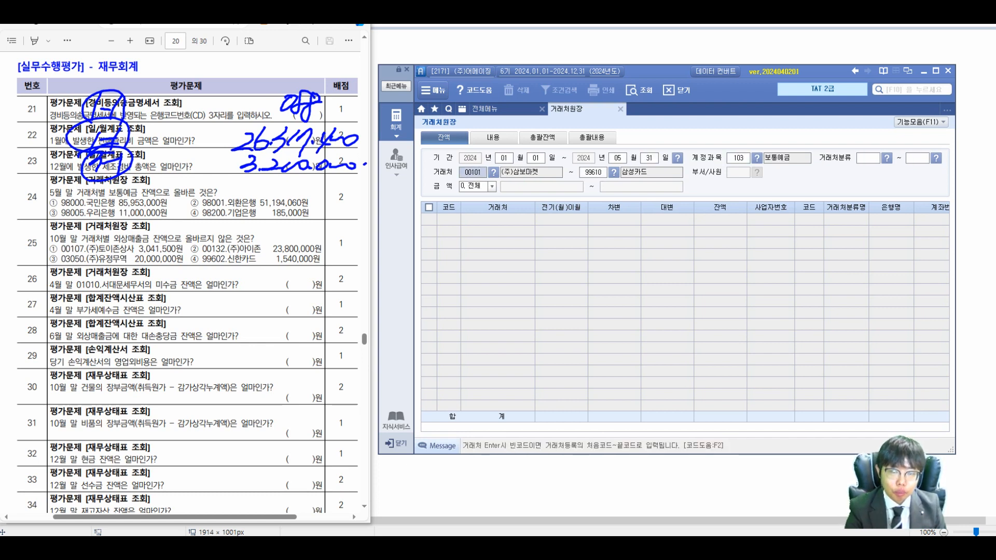
{"action": "key", "text": "Return"}
{"action": "key", "text": "Return"}
{"action": "key", "text": "Return"}
{"action": "key", "text": "Return"}
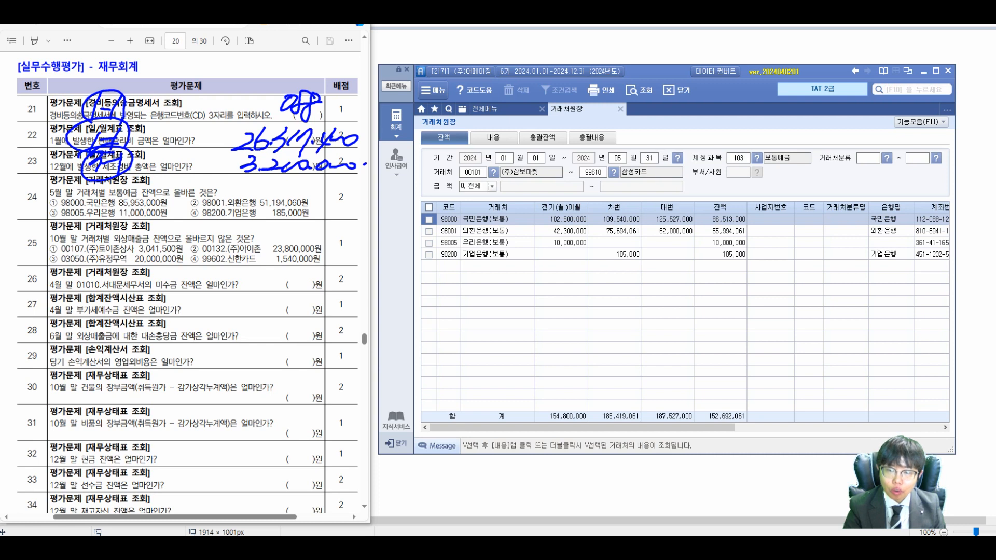
Box the 잔액 amounts of the four banks in red and cross out choices 1, 2 and 3 of question 24.
{"action": "left_click_drag", "start_coordinate": [693, 202], "coordinate": [747, 264]}
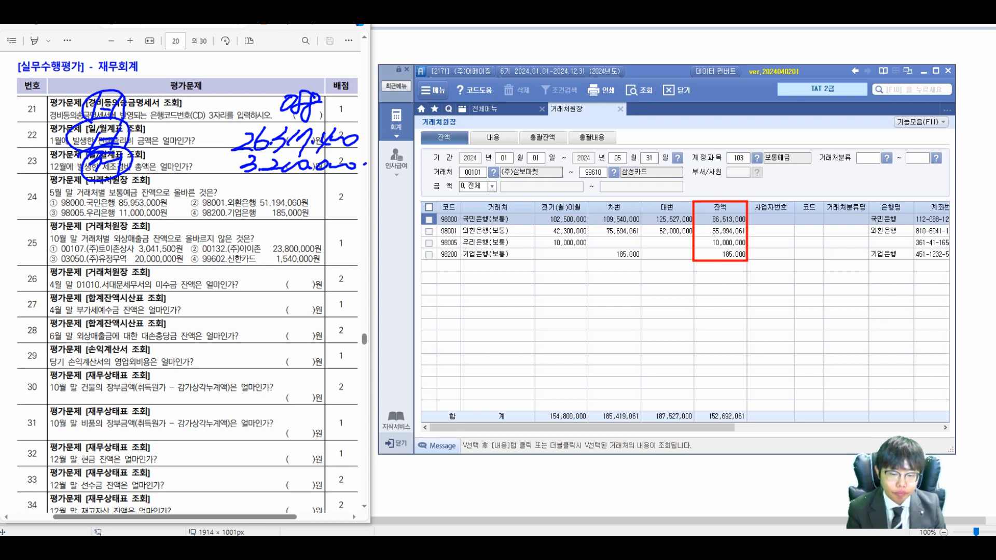
{"action": "mouse_move", "coordinate": [115, 212]}
{"action": "left_mouse_down"}
{"action": "mouse_move", "coordinate": [140, 196]}
{"action": "mouse_move", "coordinate": [136, 210]}
{"action": "left_mouse_up"}
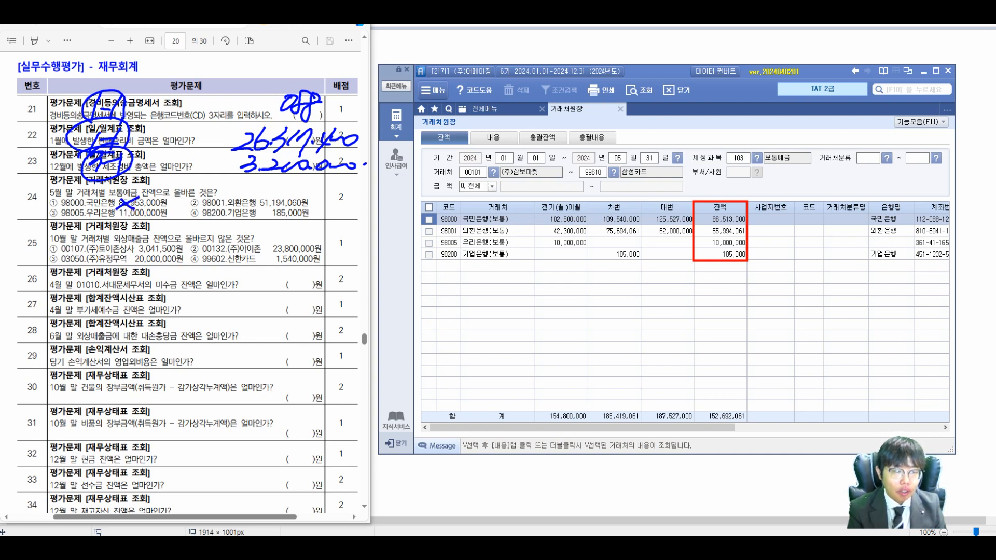
{"action": "mouse_move", "coordinate": [225, 211]}
{"action": "left_mouse_down"}
{"action": "mouse_move", "coordinate": [249, 191]}
{"action": "mouse_move", "coordinate": [243, 205]}
{"action": "left_mouse_up"}
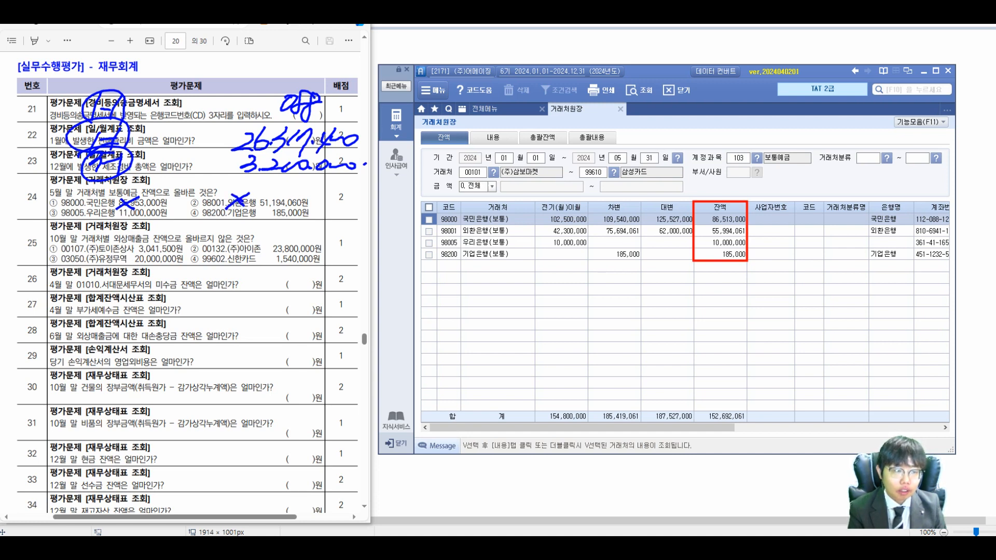
{"action": "mouse_move", "coordinate": [123, 222]}
{"action": "left_mouse_down"}
{"action": "mouse_move", "coordinate": [148, 209]}
{"action": "mouse_move", "coordinate": [141, 225]}
{"action": "left_mouse_up"}
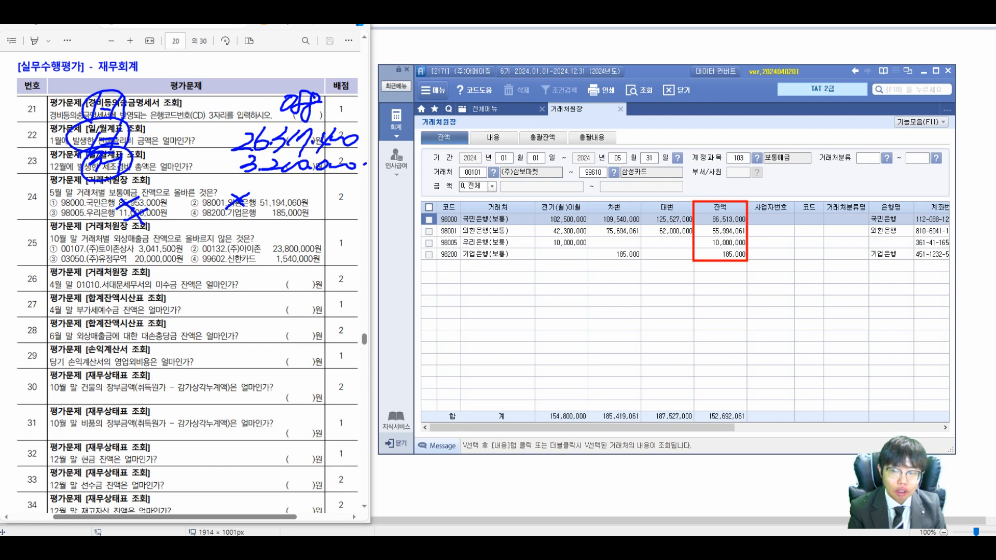
Tick choice 4 of question 24 and handwrite a circled 4 as its answer.
{"action": "left_click_drag", "start_coordinate": [193, 204], "coordinate": [223, 195]}
{"action": "mouse_move", "coordinate": [332, 197]}
{"action": "left_mouse_down"}
{"action": "mouse_move", "coordinate": [314, 215]}
{"action": "mouse_move", "coordinate": [341, 211]}
{"action": "left_mouse_up"}
{"action": "mouse_move", "coordinate": [338, 185]}
{"action": "left_mouse_down"}
{"action": "mouse_move", "coordinate": [324, 218]}
{"action": "mouse_move", "coordinate": [339, 187]}
{"action": "left_mouse_up"}
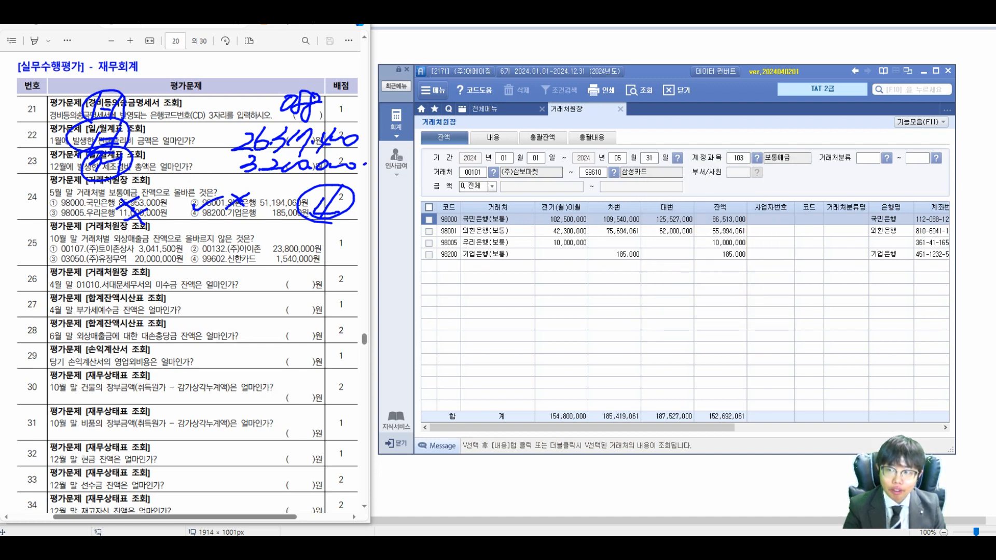
Open the 내용 ledger of 98000 국민은행(보통), look through its transactions and select the 01-13 entry 1-1.
{"action": "double_click", "coordinate": [615, 220]}
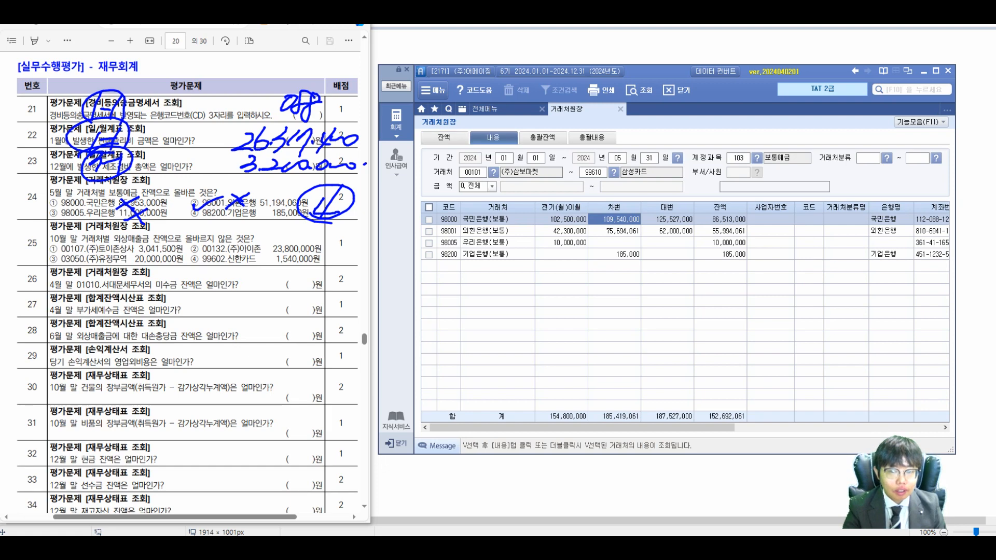
{"action": "left_click", "coordinate": [555, 254]}
{"action": "scroll", "coordinate": [679, 316], "scroll_direction": "down", "scroll_amount": 12}
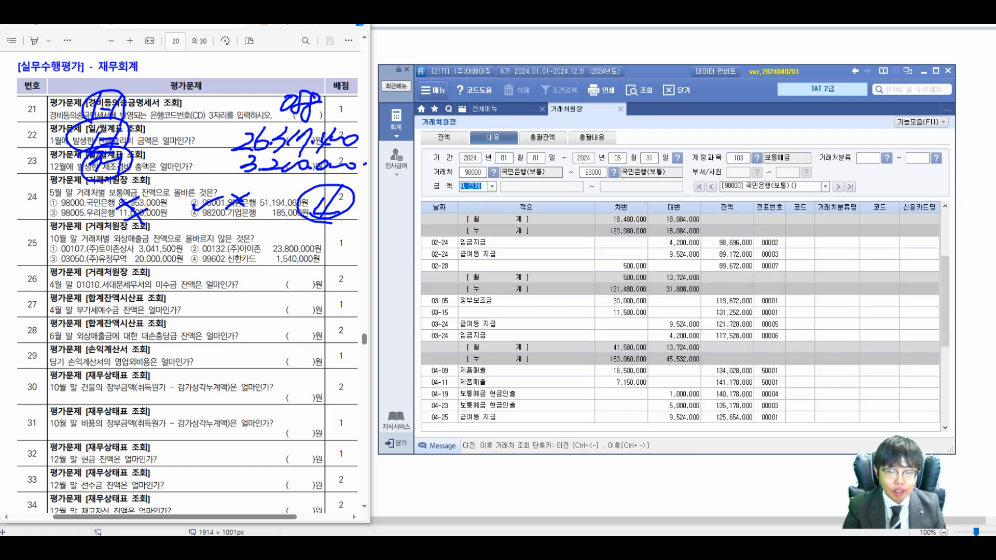
{"action": "scroll", "coordinate": [679, 316], "scroll_direction": "up", "scroll_amount": 12}
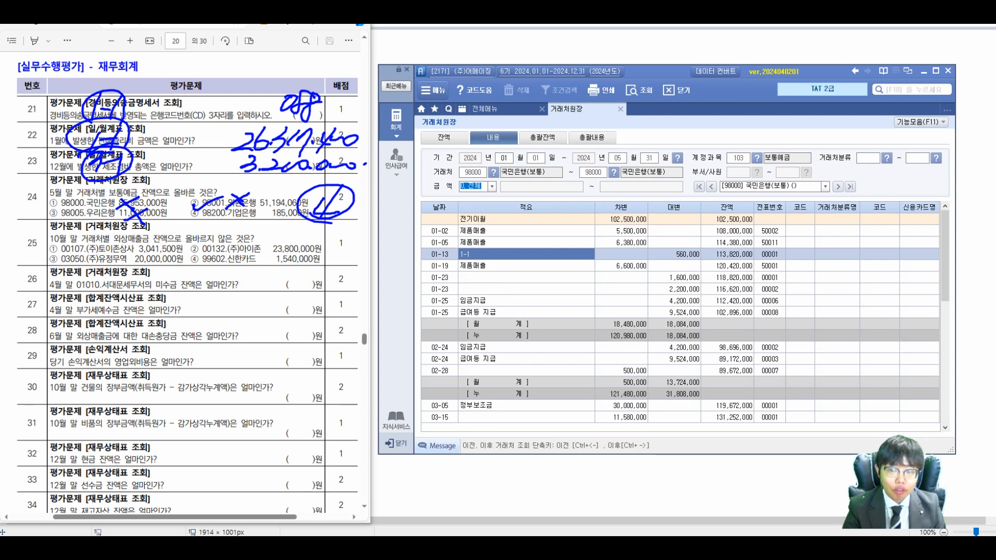
{"action": "left_click", "coordinate": [679, 254]}
{"action": "left_click", "coordinate": [511, 254]}
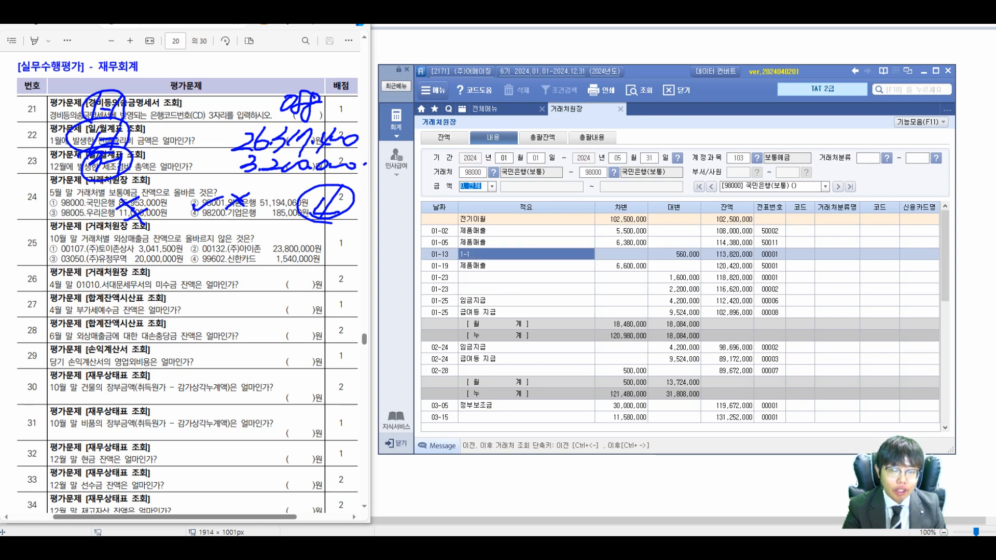
{"action": "double_click", "coordinate": [519, 254]}
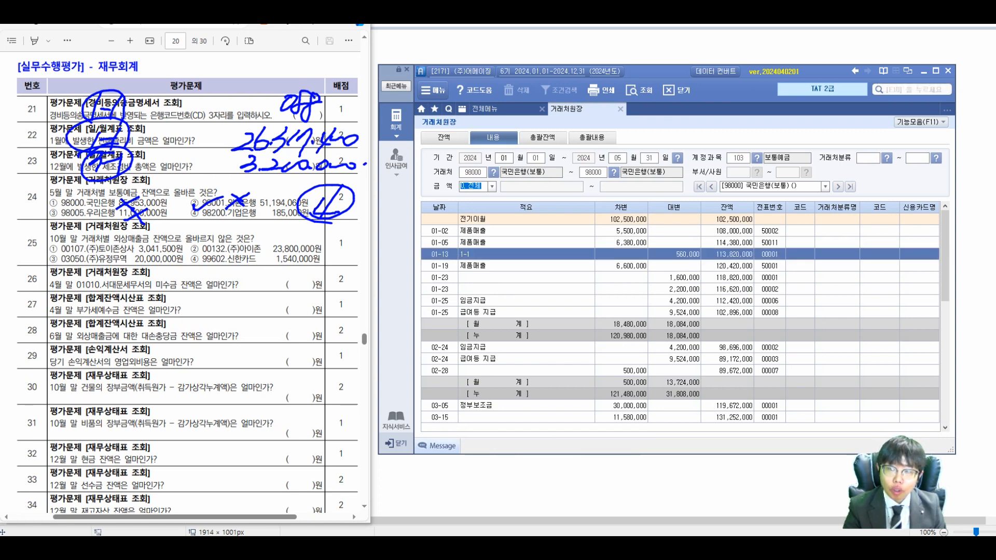
Handwrite a circled note 1-1 beside choice 1 of question 24.
{"action": "left_click_drag", "start_coordinate": [61, 189], "coordinate": [57, 211]}
{"action": "left_click_drag", "start_coordinate": [60, 199], "coordinate": [70, 205]}
{"action": "left_click_drag", "start_coordinate": [76, 186], "coordinate": [74, 188]}
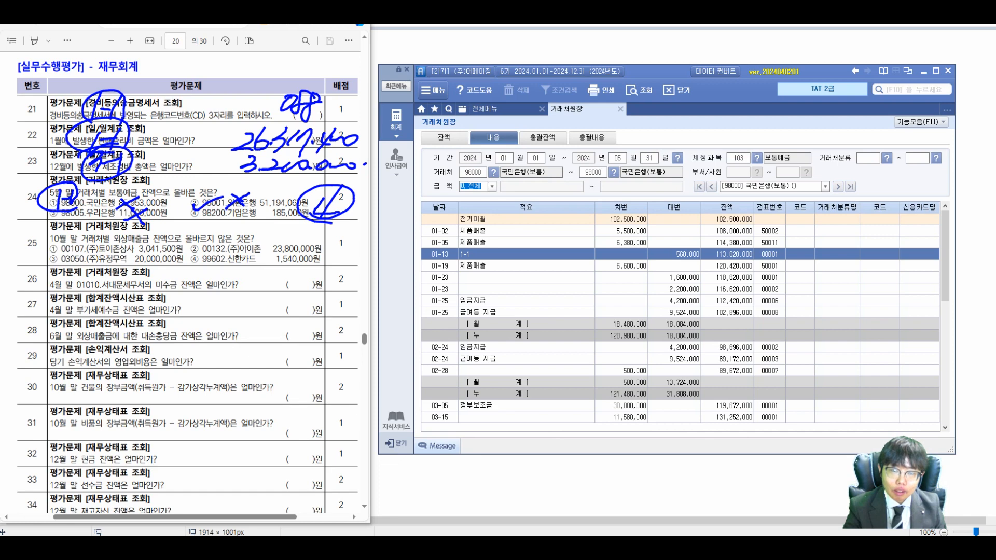
Check the 98001 외환은행(보통) ledger for its 04-05 entry and handwrite a circled note 1-3 above choice 2 of question 24.
{"action": "key", "text": "ctrl+Right"}
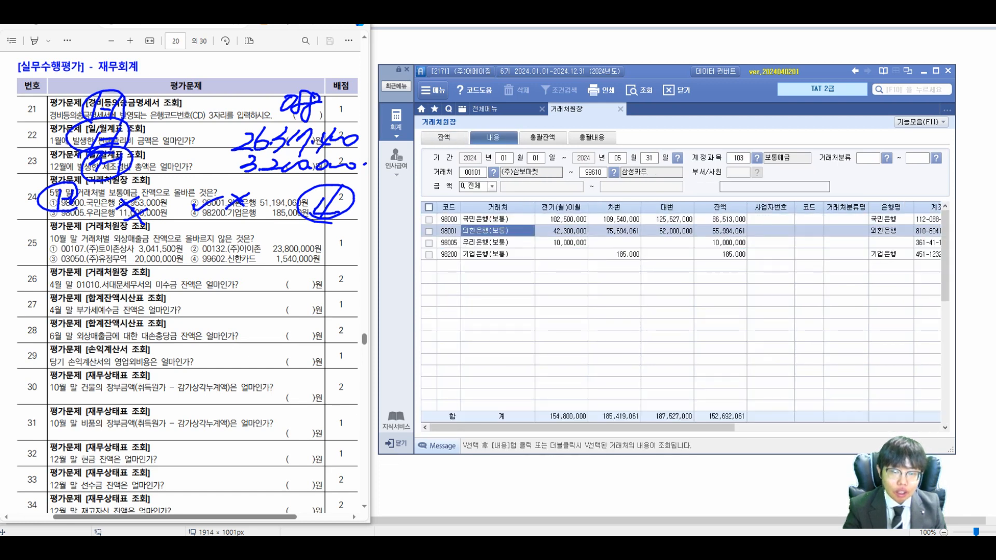
{"action": "scroll", "coordinate": [680, 317], "scroll_direction": "down", "scroll_amount": 3}
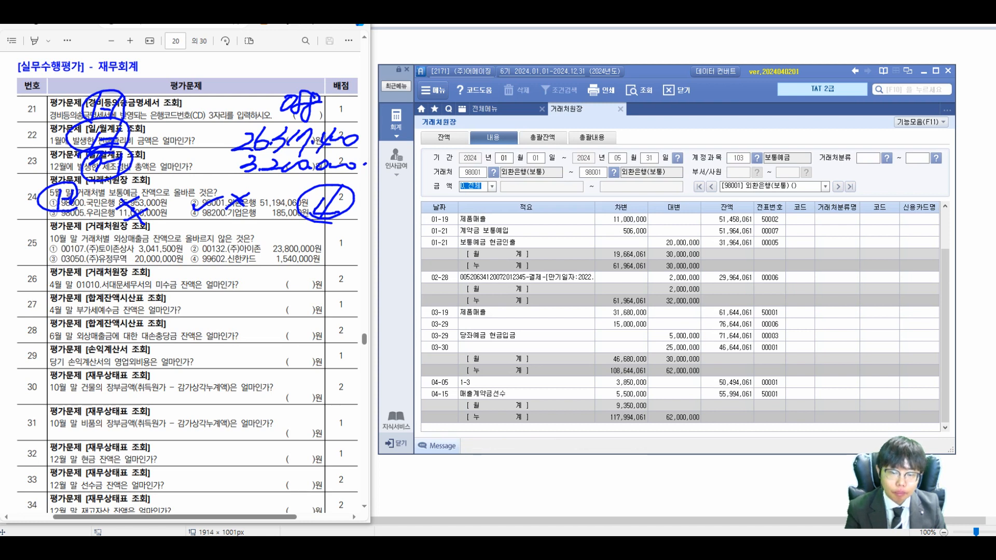
{"action": "mouse_move", "coordinate": [199, 178]}
{"action": "left_mouse_down"}
{"action": "mouse_move", "coordinate": [214, 197]}
{"action": "mouse_move", "coordinate": [197, 169]}
{"action": "mouse_move", "coordinate": [210, 168]}
{"action": "left_mouse_up"}
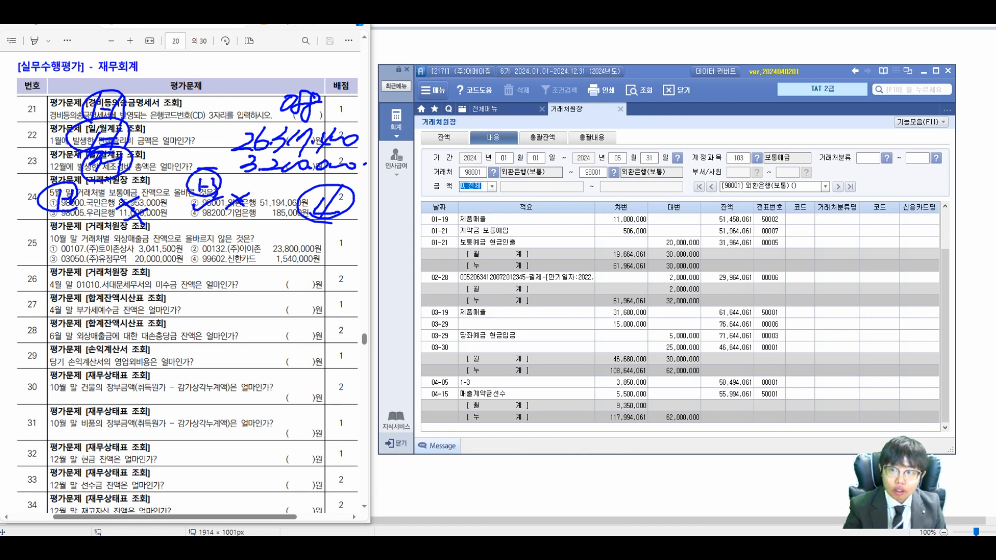
Check the 98005 우리은행 and 98200 기업은행 ledgers and handwrite a circled note 1-2 by choice 4 of question 24.
{"action": "left_click", "coordinate": [444, 137]}
{"action": "double_click", "coordinate": [496, 243]}
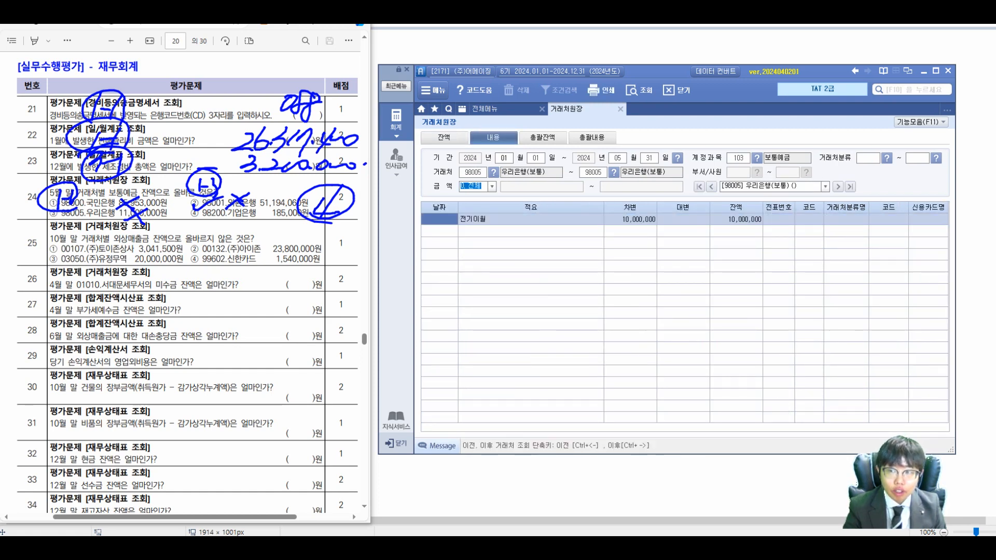
{"action": "left_click", "coordinate": [444, 138]}
{"action": "double_click", "coordinate": [498, 254]}
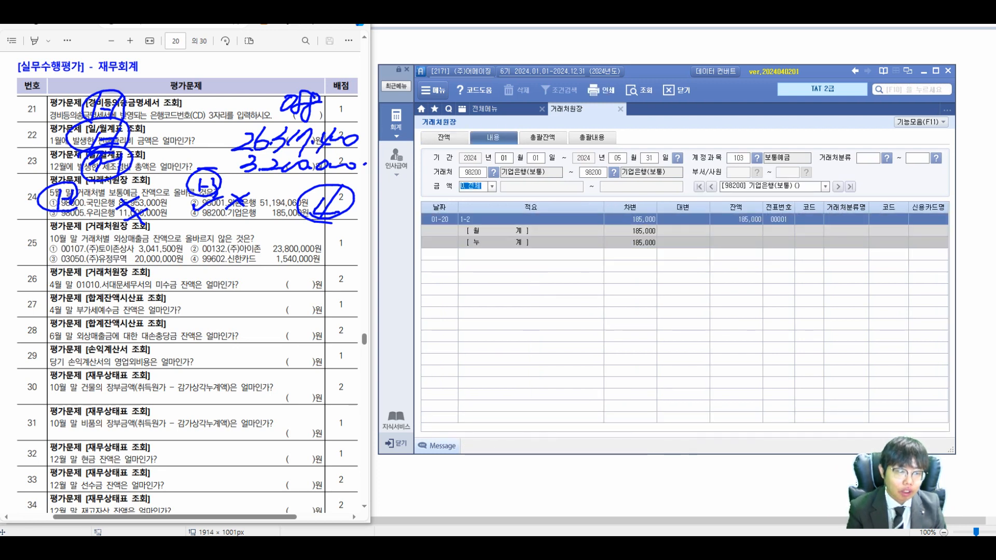
{"action": "left_click_drag", "start_coordinate": [210, 214], "coordinate": [207, 228]}
{"action": "mouse_move", "coordinate": [210, 222]}
{"action": "left_mouse_down"}
{"action": "mouse_move", "coordinate": [234, 221]}
{"action": "mouse_move", "coordinate": [199, 223]}
{"action": "mouse_move", "coordinate": [223, 205]}
{"action": "left_mouse_up"}
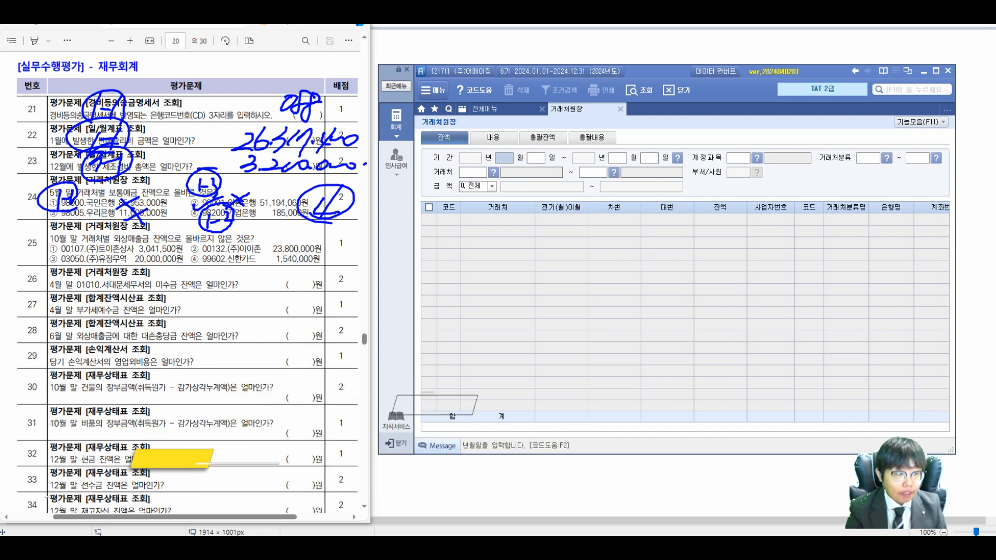
Query the 108 외상매출금 customer balances for January 1 through October 31, 2024, for customers 00101 to 99610.
{"action": "type", "text": "01011031"}
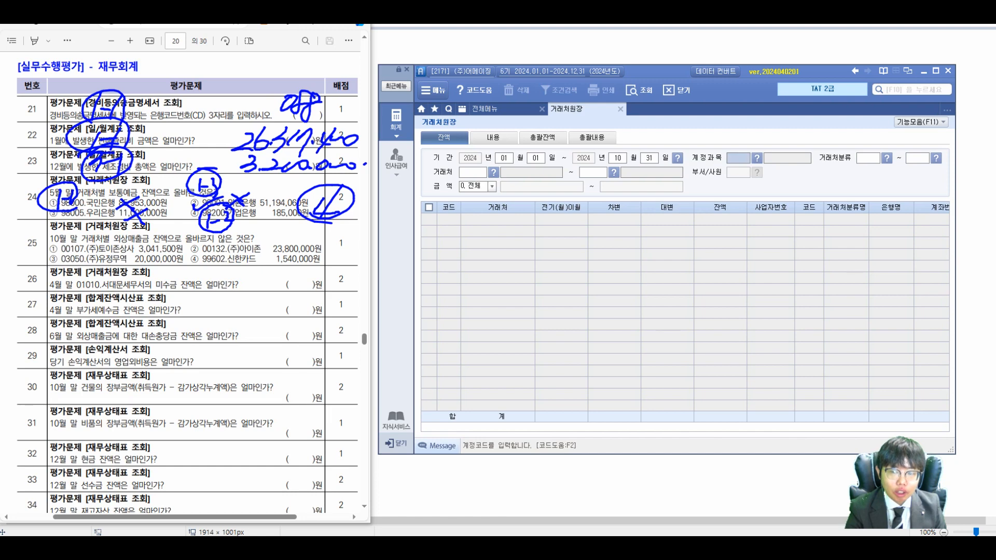
{"action": "type", "text": "108"}
{"action": "key", "text": "Return"}
{"action": "key", "text": "Return"}
{"action": "key", "text": "Return"}
{"action": "key", "text": "Return"}
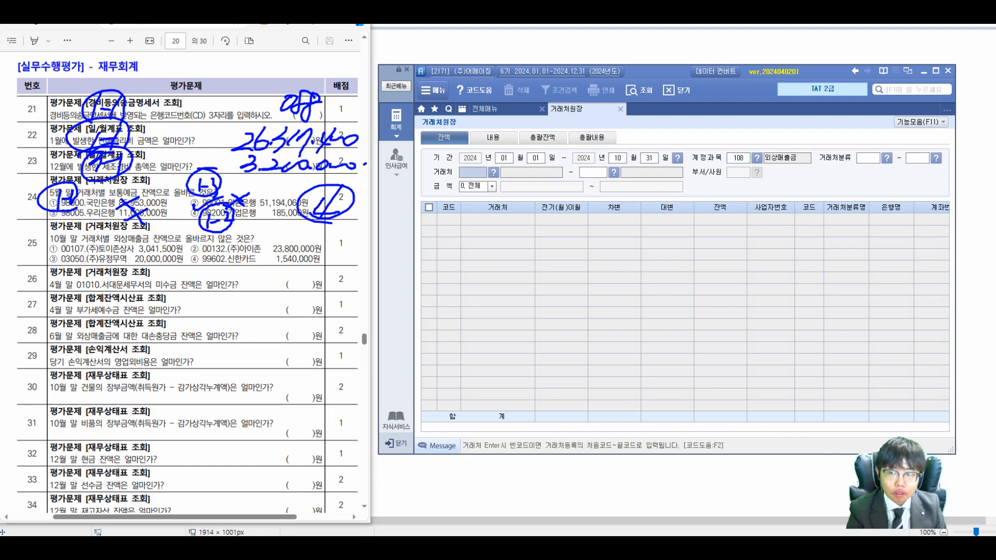
{"action": "key", "text": "Return"}
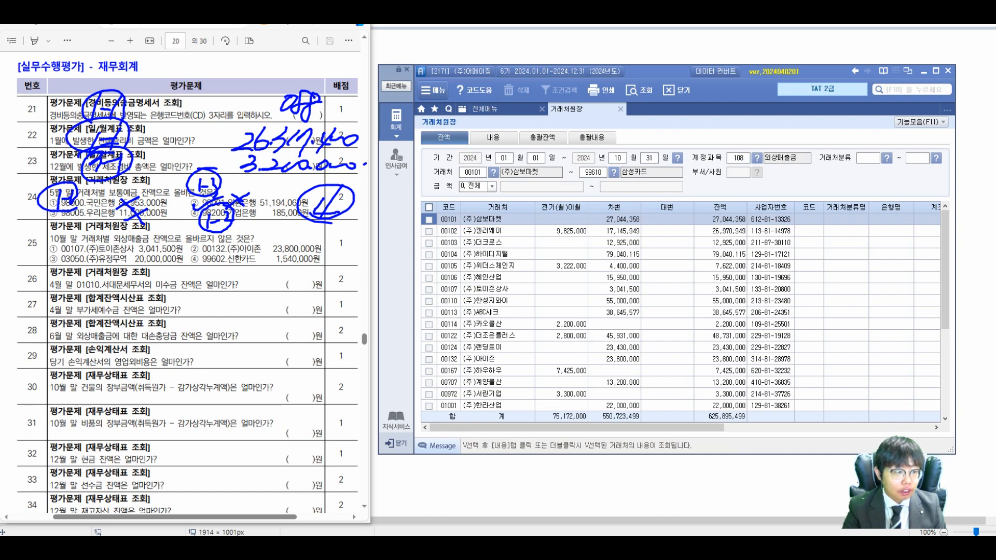
Tick customers 00107, 00132 and 03050 in the 외상매출금 balance list and compare their balances with the choices of question 25.
{"action": "left_click", "coordinate": [429, 290]}
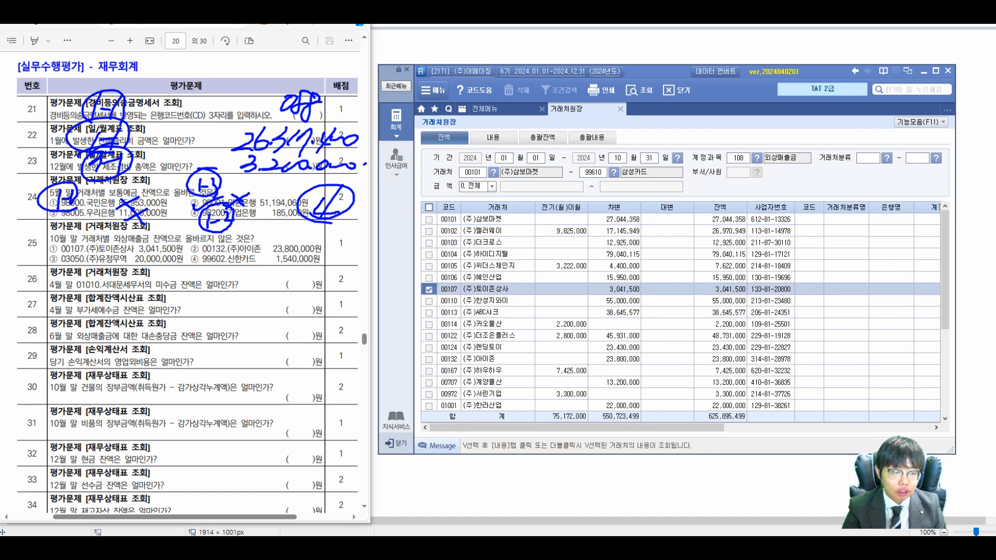
{"action": "left_click", "coordinate": [498, 359]}
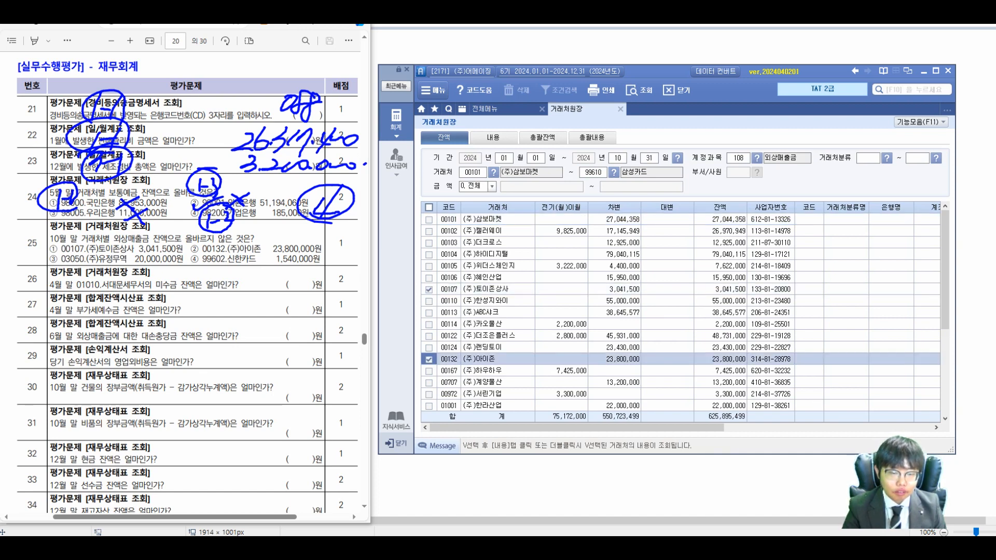
{"action": "scroll", "coordinate": [498, 359], "scroll_direction": "down", "scroll_amount": 3}
{"action": "scroll", "coordinate": [680, 311], "scroll_direction": "down", "scroll_amount": 1}
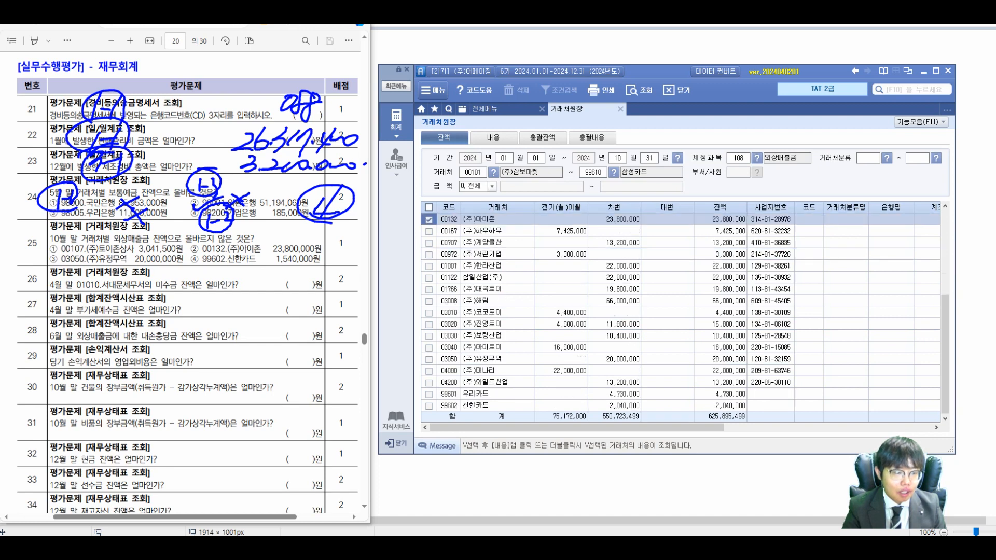
{"action": "left_click", "coordinate": [429, 359]}
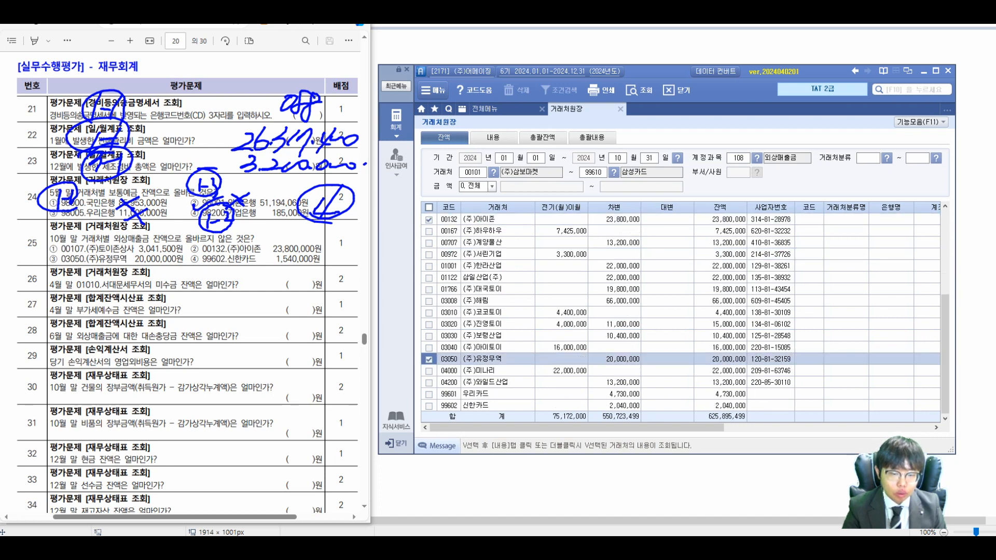
{"action": "scroll", "coordinate": [679, 311], "scroll_direction": "up", "scroll_amount": 4}
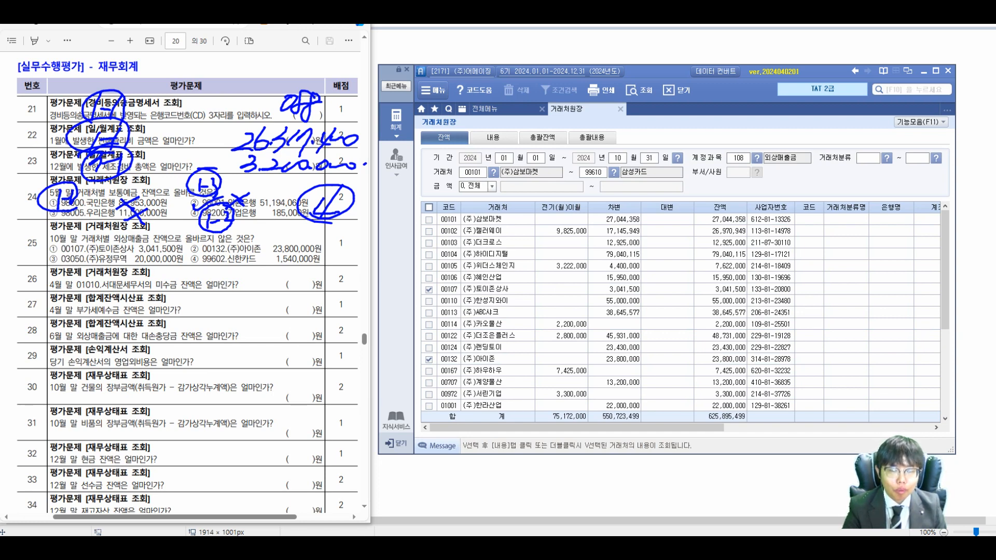
{"action": "scroll", "coordinate": [944, 291], "scroll_direction": "down", "scroll_amount": 5}
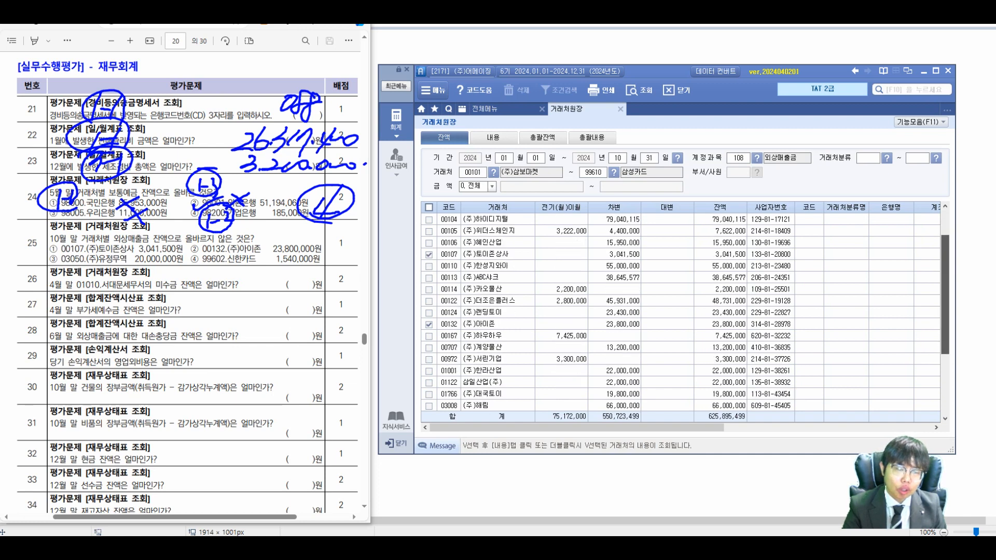
{"action": "scroll", "coordinate": [679, 311], "scroll_direction": "down", "scroll_amount": 1}
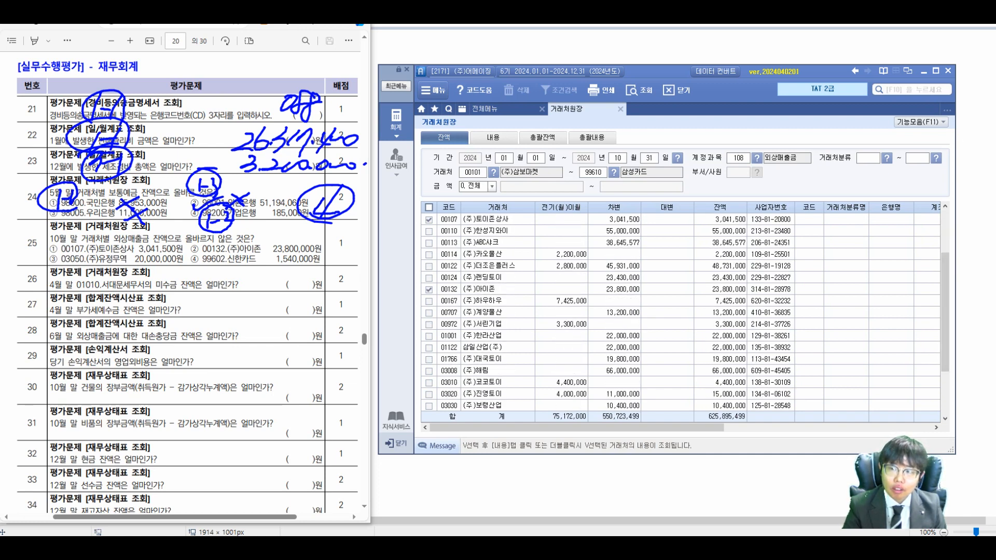
Box the 00107 and 00132 balance rows in red and handwrite OK at choices 1 and 2 of question 25.
{"action": "left_click_drag", "start_coordinate": [420, 213], "coordinate": [748, 225]}
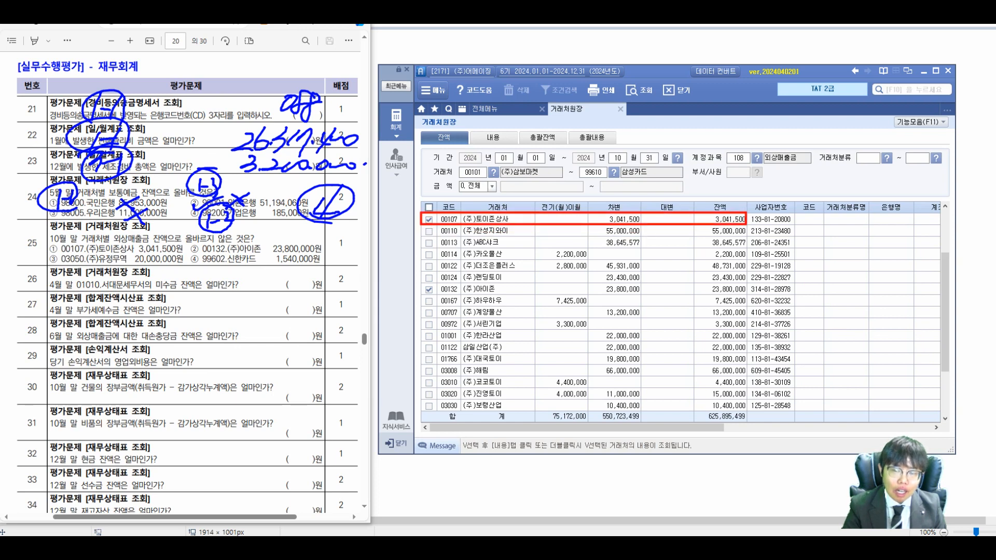
{"action": "left_click_drag", "start_coordinate": [419, 283], "coordinate": [747, 295]}
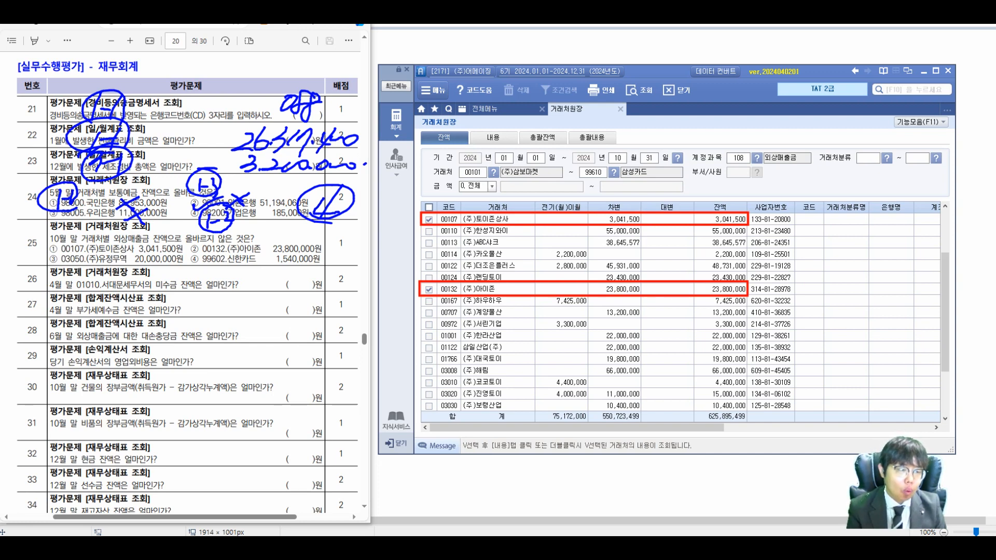
{"action": "mouse_move", "coordinate": [106, 235]}
{"action": "left_mouse_down"}
{"action": "mouse_move", "coordinate": [96, 245]}
{"action": "mouse_move", "coordinate": [106, 237]}
{"action": "mouse_move", "coordinate": [111, 251]}
{"action": "left_mouse_up"}
{"action": "left_click_drag", "start_coordinate": [127, 234], "coordinate": [134, 253]}
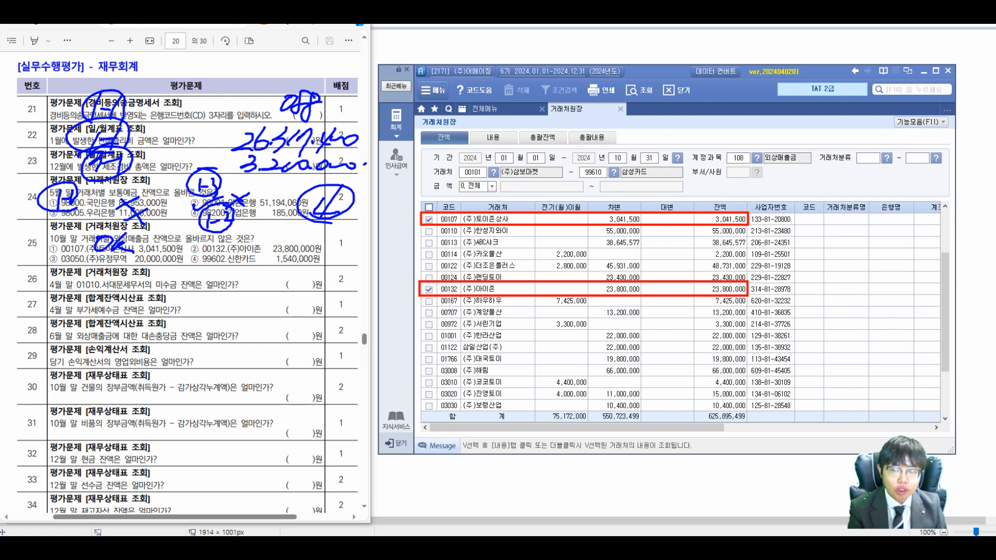
{"action": "left_click_drag", "start_coordinate": [231, 244], "coordinate": [234, 254]}
{"action": "left_click_drag", "start_coordinate": [248, 245], "coordinate": [254, 258]}
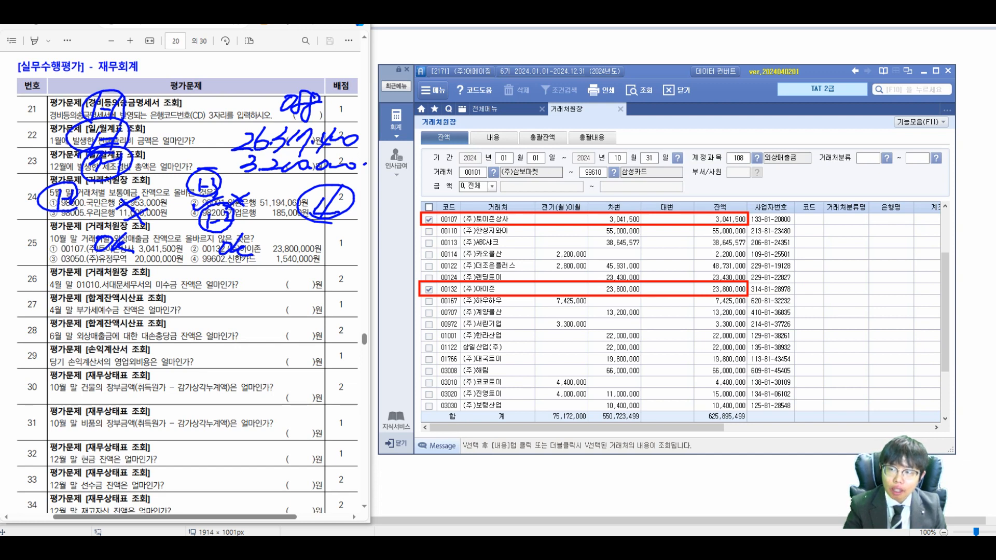
Clear the red boxes, tick customer 99602, and box the 03050 and 99602 balance rows in red.
{"action": "left_click_drag", "start_coordinate": [390, 185], "coordinate": [783, 375]}
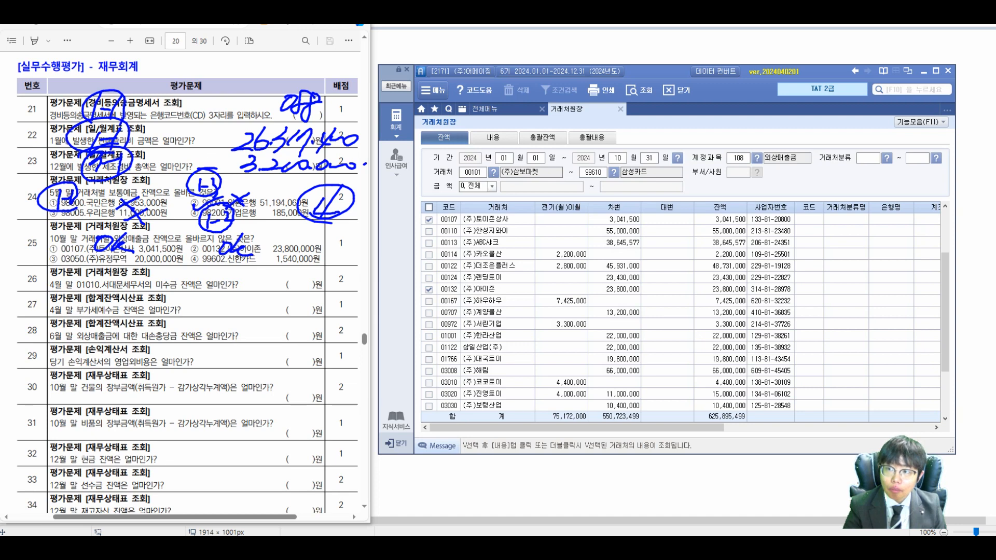
{"action": "left_click_drag", "start_coordinate": [944, 312], "coordinate": [945, 354]}
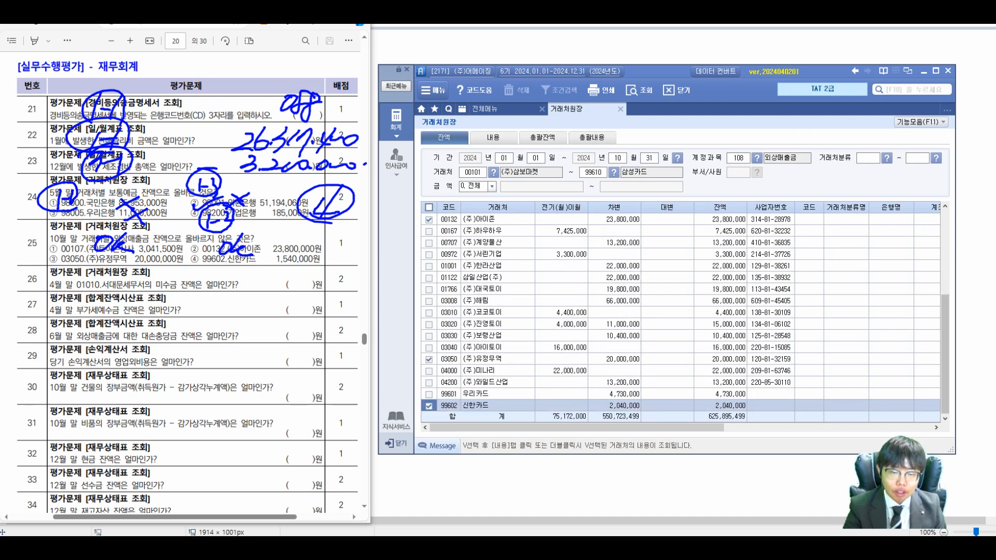
{"action": "left_click_drag", "start_coordinate": [413, 351], "coordinate": [748, 367]}
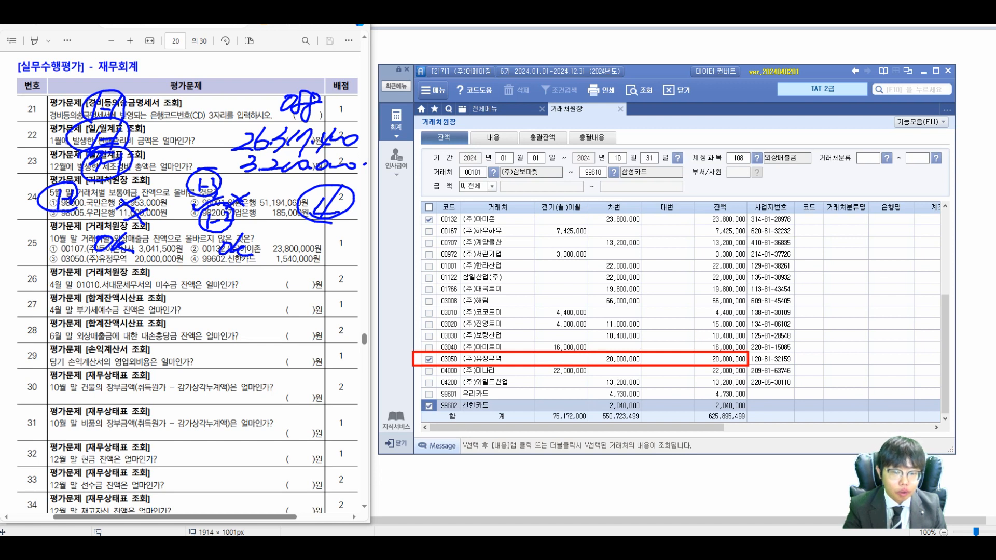
{"action": "left_click_drag", "start_coordinate": [415, 400], "coordinate": [749, 412]}
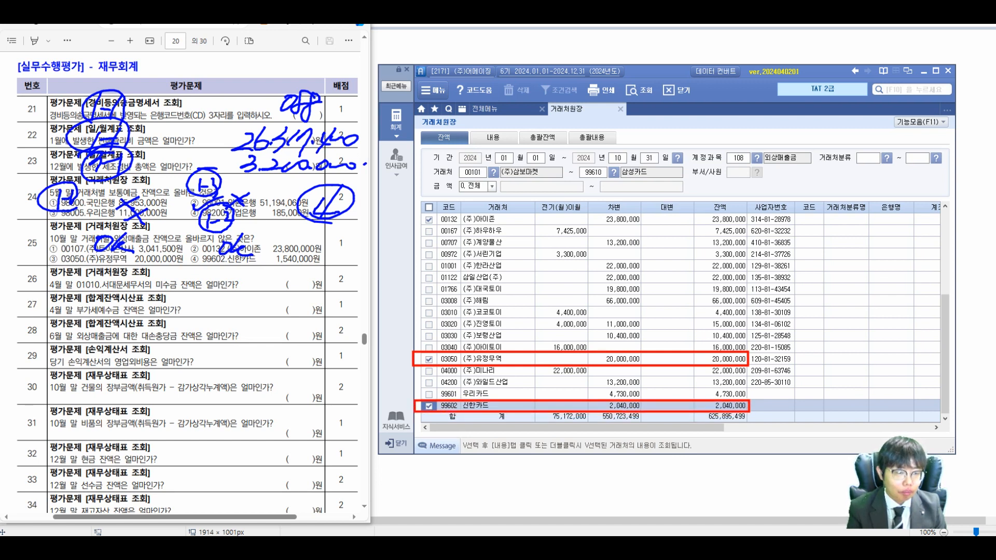
Handwrite OK at choice 3 and an X at choice 4 of question 25, and write a circled 4 as the answer.
{"action": "mouse_move", "coordinate": [107, 258]}
{"action": "left_mouse_down"}
{"action": "mouse_move", "coordinate": [99, 267]}
{"action": "mouse_move", "coordinate": [107, 258]}
{"action": "left_mouse_up"}
{"action": "left_click_drag", "start_coordinate": [114, 256], "coordinate": [111, 270]}
{"action": "mouse_move", "coordinate": [123, 258]}
{"action": "left_mouse_down"}
{"action": "mouse_move", "coordinate": [113, 266]}
{"action": "mouse_move", "coordinate": [122, 272]}
{"action": "left_mouse_up"}
{"action": "mouse_move", "coordinate": [306, 252]}
{"action": "left_mouse_down"}
{"action": "mouse_move", "coordinate": [287, 268]}
{"action": "mouse_move", "coordinate": [307, 267]}
{"action": "left_mouse_up"}
{"action": "left_click_drag", "start_coordinate": [344, 242], "coordinate": [358, 253]}
{"action": "mouse_move", "coordinate": [358, 231]}
{"action": "left_mouse_down"}
{"action": "mouse_move", "coordinate": [338, 265]}
{"action": "mouse_move", "coordinate": [355, 272]}
{"action": "left_mouse_up"}
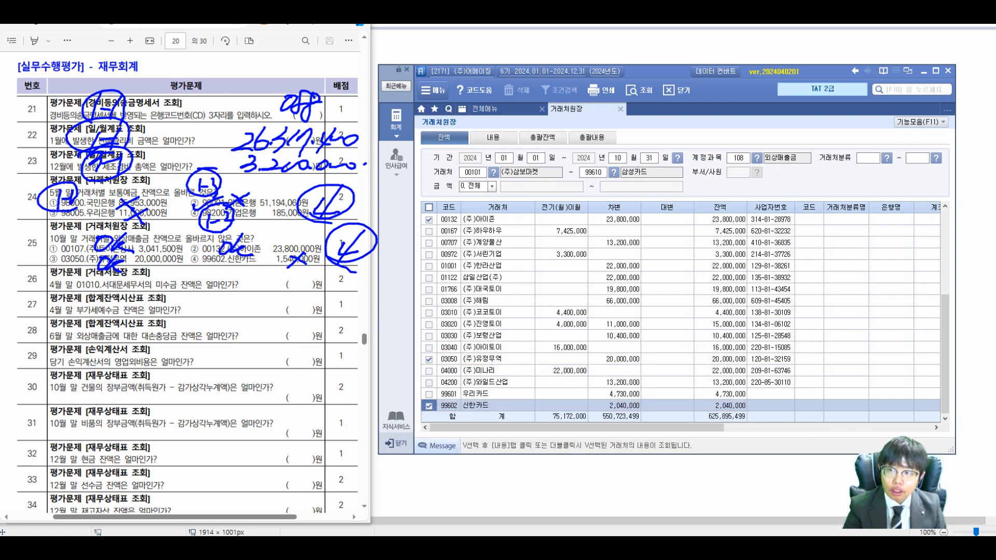
Check the 10-10 and 10-20 entries in the 99602 신한카드 ledger and handwrite a circled note 2-4 by choice 4 of question 25.
{"action": "double_click", "coordinate": [492, 405]}
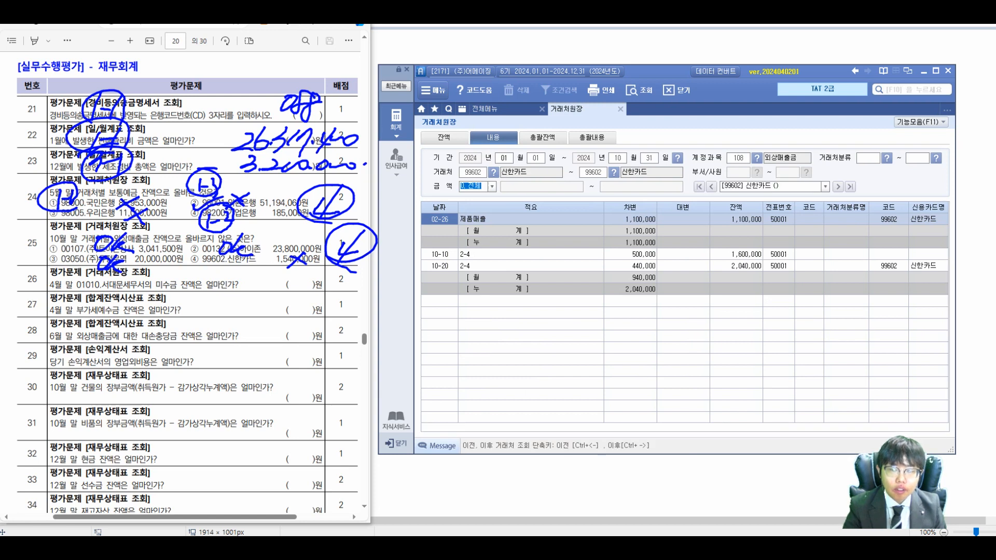
{"action": "left_click", "coordinate": [519, 254]}
{"action": "left_click", "coordinate": [519, 265]}
{"action": "left_click", "coordinate": [519, 254]}
{"action": "left_click", "coordinate": [518, 265]}
{"action": "left_click", "coordinate": [519, 254]}
{"action": "left_click", "coordinate": [519, 265]}
{"action": "left_click", "coordinate": [519, 254]}
{"action": "double_click", "coordinate": [518, 254]}
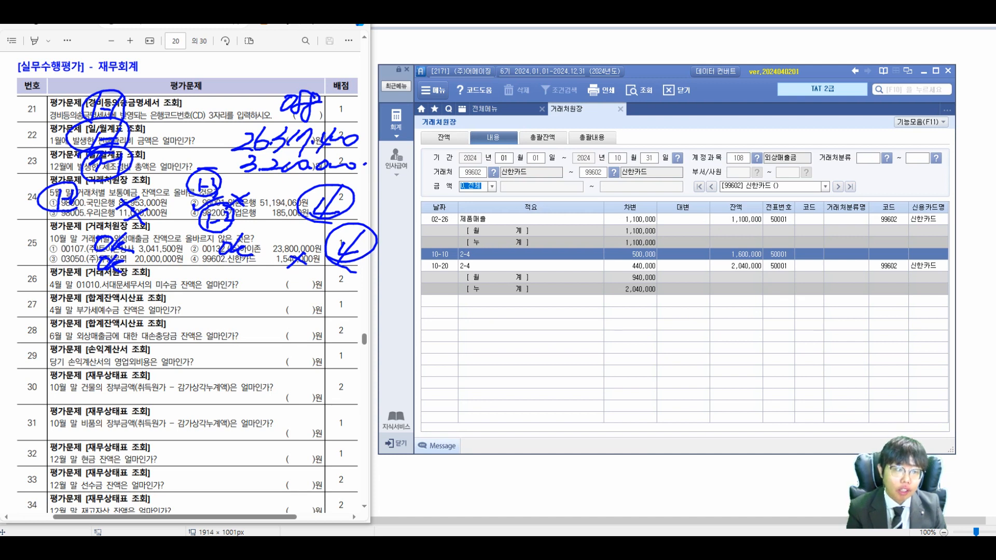
{"action": "left_click_drag", "start_coordinate": [218, 265], "coordinate": [227, 276]}
{"action": "left_click_drag", "start_coordinate": [225, 268], "coordinate": [242, 270]}
{"action": "mouse_move", "coordinate": [243, 261]}
{"action": "left_mouse_down"}
{"action": "mouse_move", "coordinate": [240, 273]}
{"action": "mouse_move", "coordinate": [214, 272]}
{"action": "mouse_move", "coordinate": [245, 273]}
{"action": "left_mouse_up"}
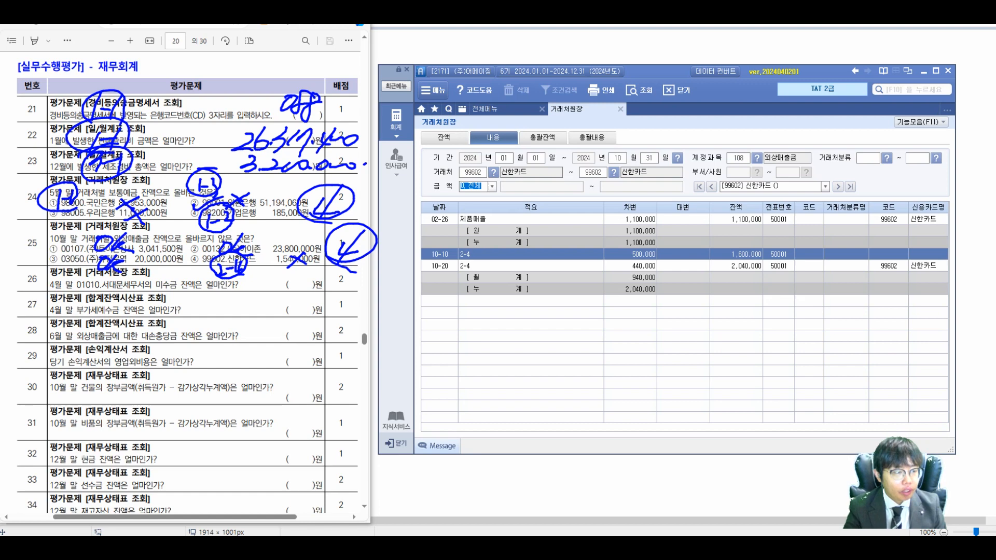
Check the 03050 (주)유정무역 ledger for its source entry and handwrite a circled note 2-2 by choice 3 of question 25.
{"action": "key", "text": "Escape"}
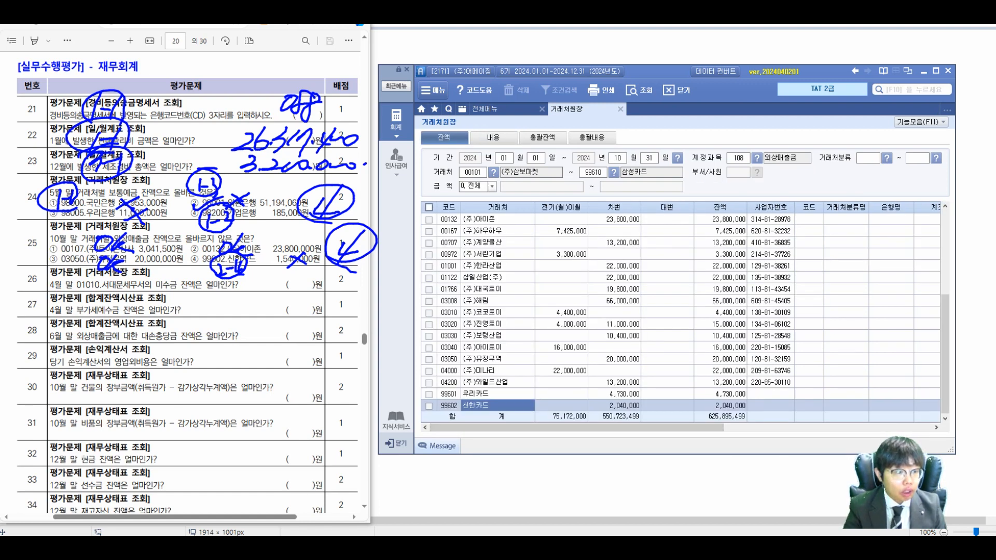
{"action": "double_click", "coordinate": [497, 359]}
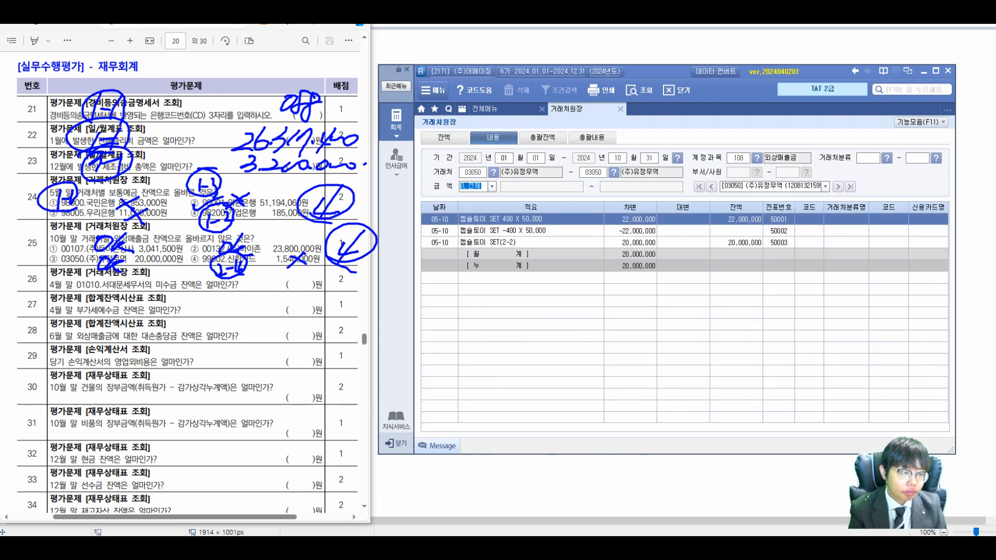
{"action": "mouse_move", "coordinate": [30, 253]}
{"action": "left_mouse_down"}
{"action": "mouse_move", "coordinate": [48, 269]}
{"action": "mouse_move", "coordinate": [56, 247]}
{"action": "left_mouse_up"}
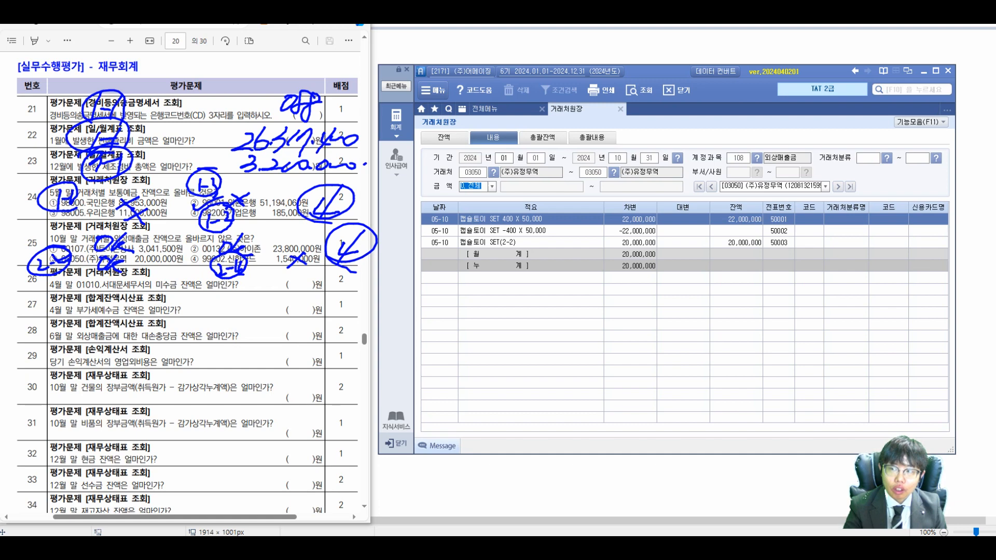
Check the 00132 (주)아이존 ledger for its source entry and handwrite a circled note 2-1 by choice 2 of question 25.
{"action": "left_click", "coordinate": [444, 138]}
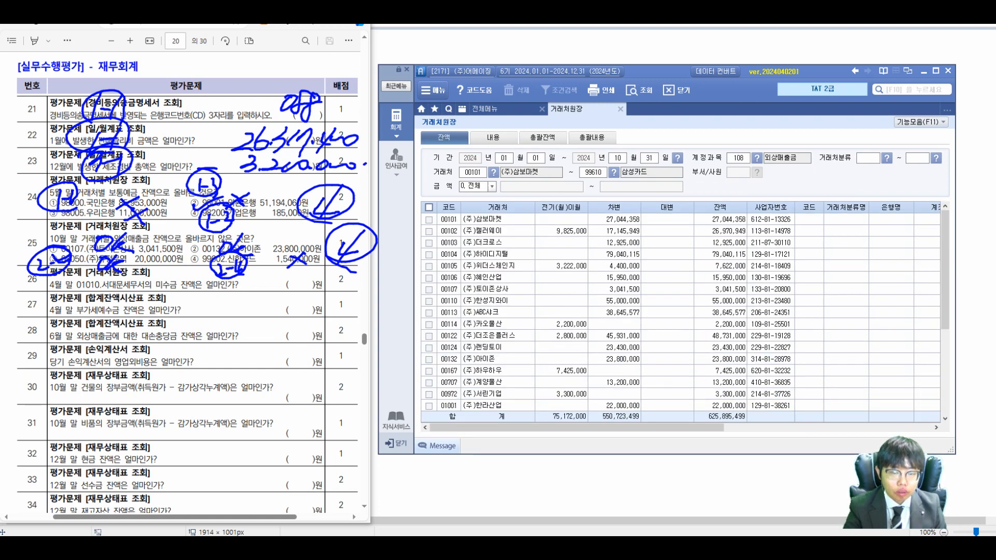
{"action": "double_click", "coordinate": [496, 359]}
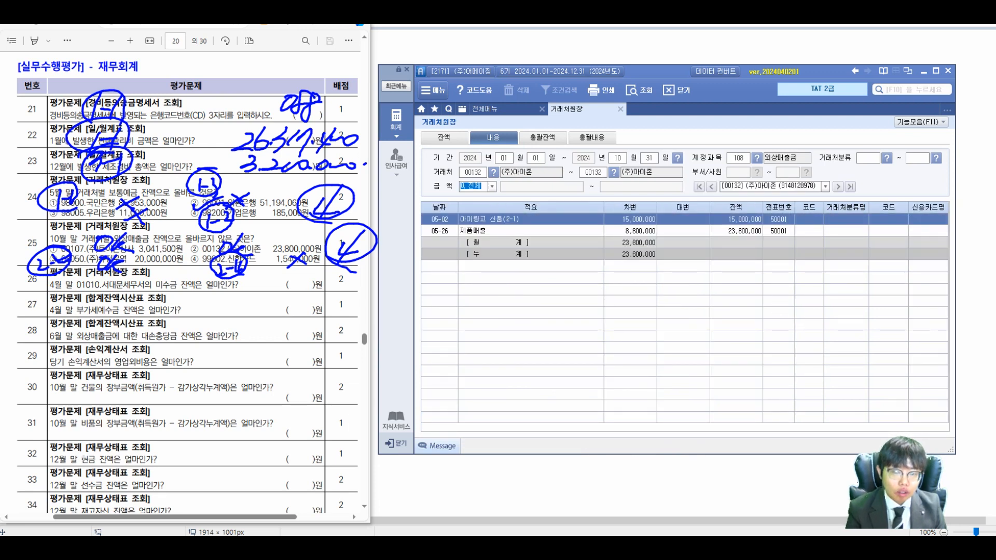
{"action": "mouse_move", "coordinate": [261, 235]}
{"action": "left_mouse_down"}
{"action": "mouse_move", "coordinate": [274, 247]}
{"action": "mouse_move", "coordinate": [280, 237]}
{"action": "left_mouse_up"}
{"action": "mouse_move", "coordinate": [283, 229]}
{"action": "left_mouse_down"}
{"action": "mouse_move", "coordinate": [283, 244]}
{"action": "mouse_move", "coordinate": [279, 222]}
{"action": "left_mouse_up"}
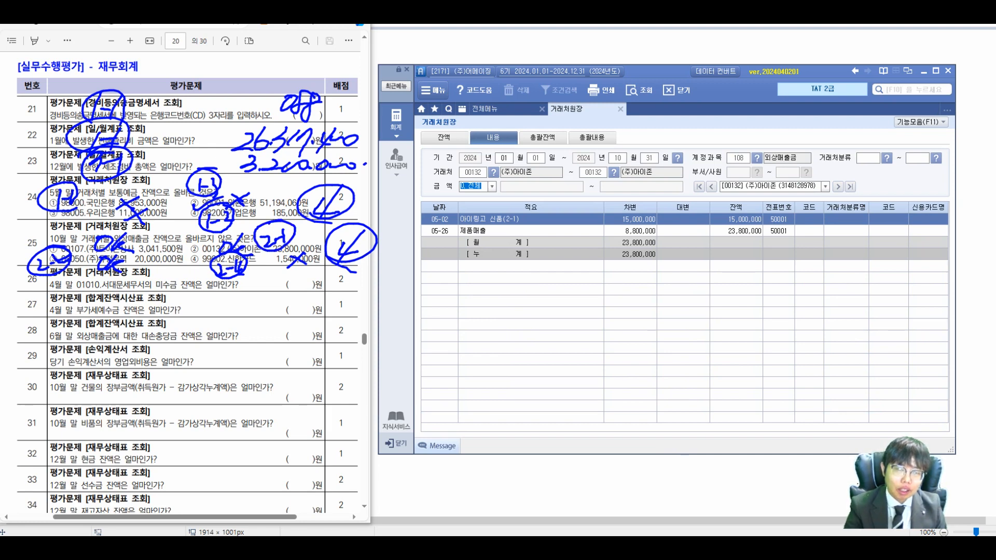
Check the debit entry in the 00107 (주)토이존상사 ledger against choice 1 of question 25.
{"action": "key", "text": "Escape"}
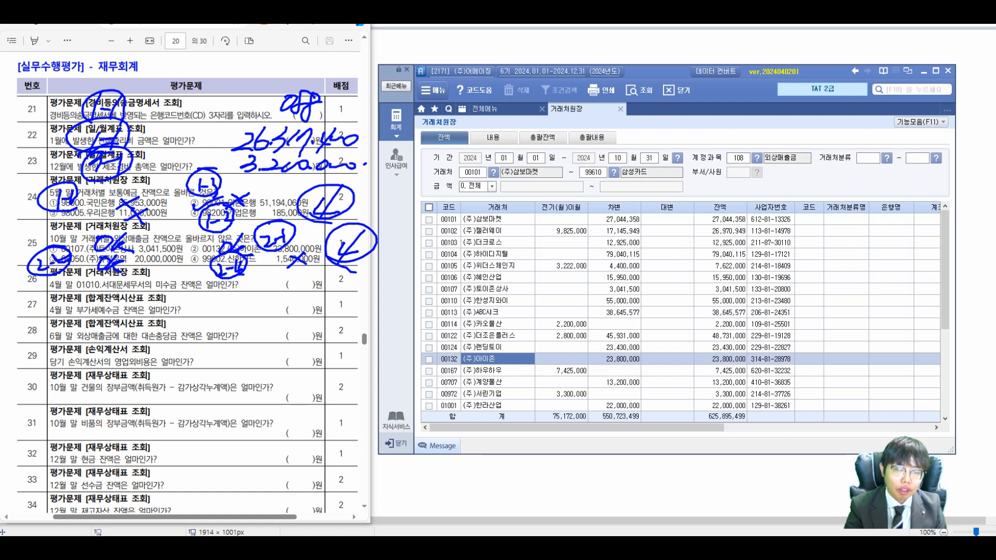
{"action": "double_click", "coordinate": [496, 289]}
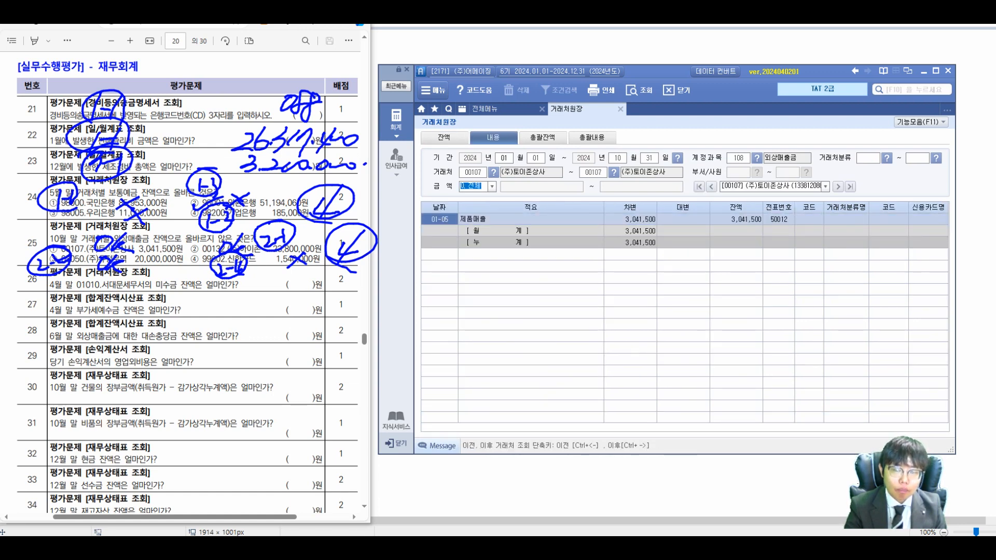
{"action": "left_click", "coordinate": [630, 219]}
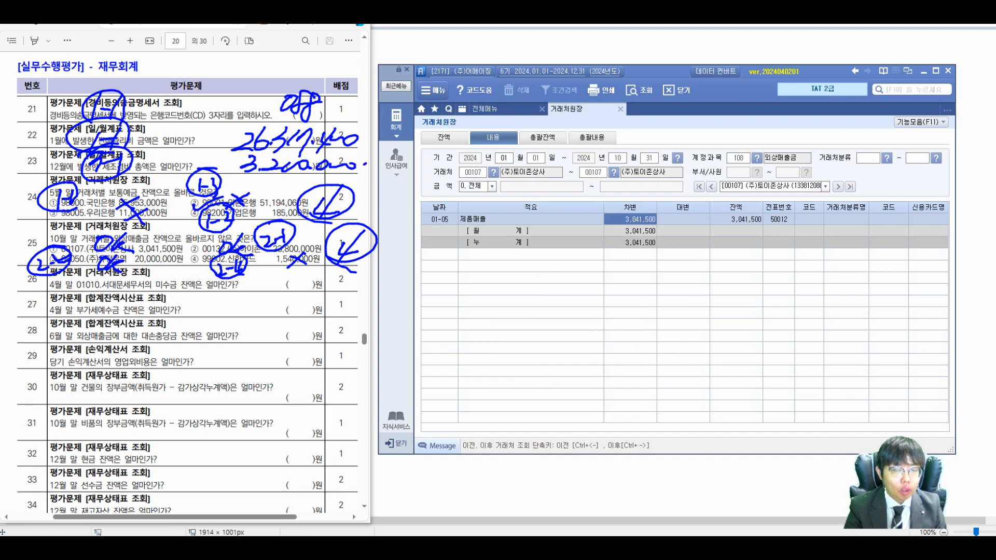
Query the 120 미수금 customer balances for January 1 through April 30, 2024, for customers 00101 to 99610.
{"action": "left_click", "coordinate": [444, 138]}
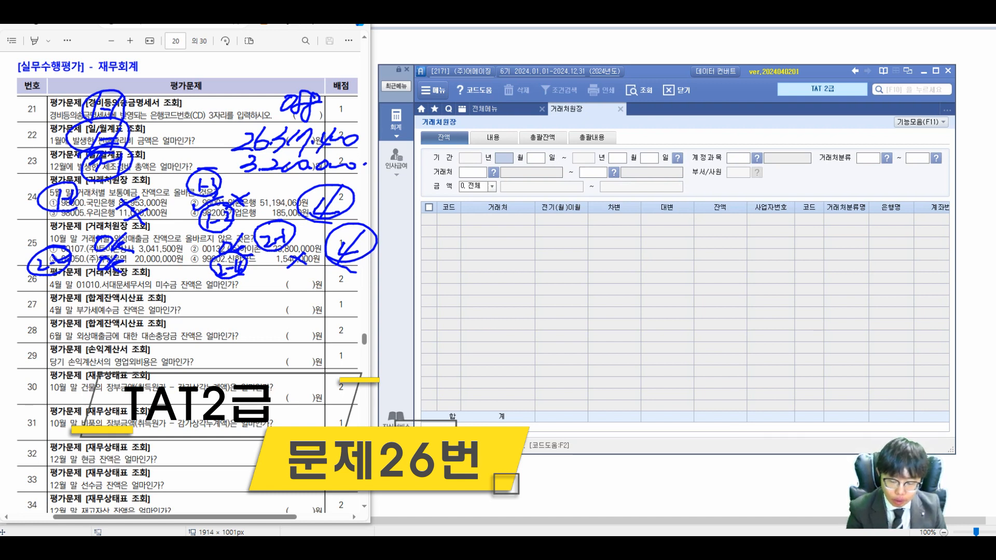
{"action": "type", "text": "0"}
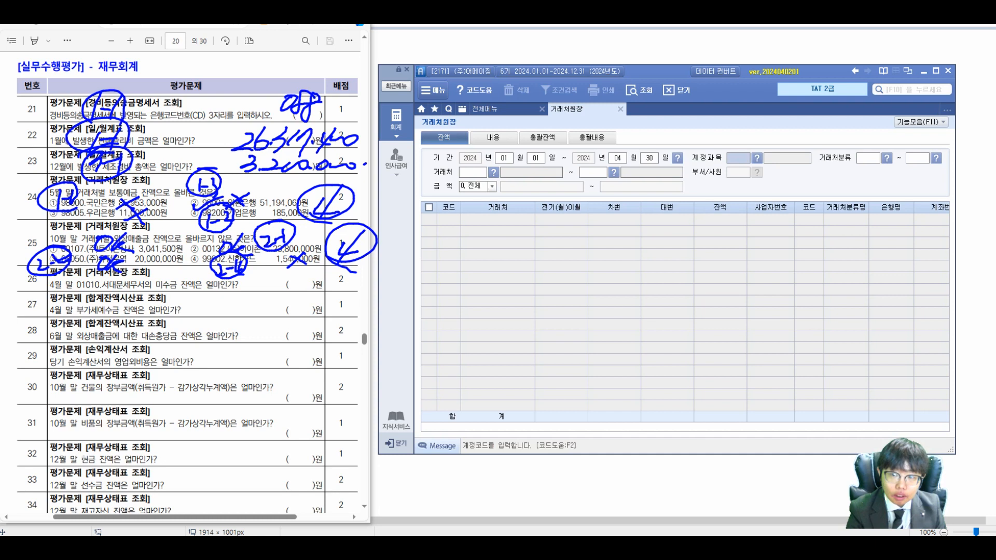
{"action": "type", "text": "1010430120"}
{"action": "key", "text": "Return"}
{"action": "key", "text": "Return"}
{"action": "key", "text": "Return"}
{"action": "key", "text": "Return"}
{"action": "key", "text": "Return"}
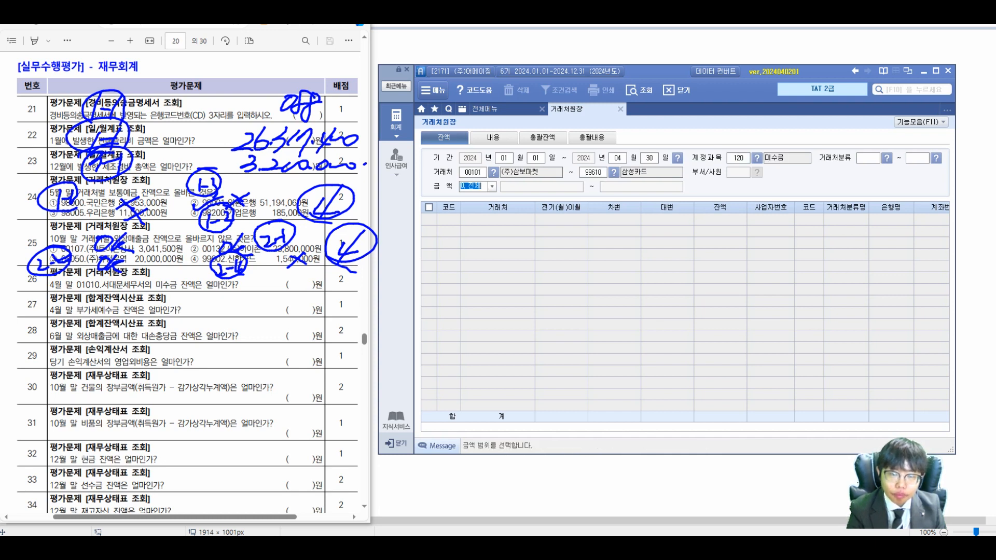
Open the 01010 서대문세무서 ledger, handwrite 1,400,000 as the answer to question 26, and mark the 01-20 entry's credit and balance.
{"action": "left_click", "coordinate": [561, 219]}
{"action": "left_click", "coordinate": [666, 219]}
{"action": "left_click", "coordinate": [719, 219]}
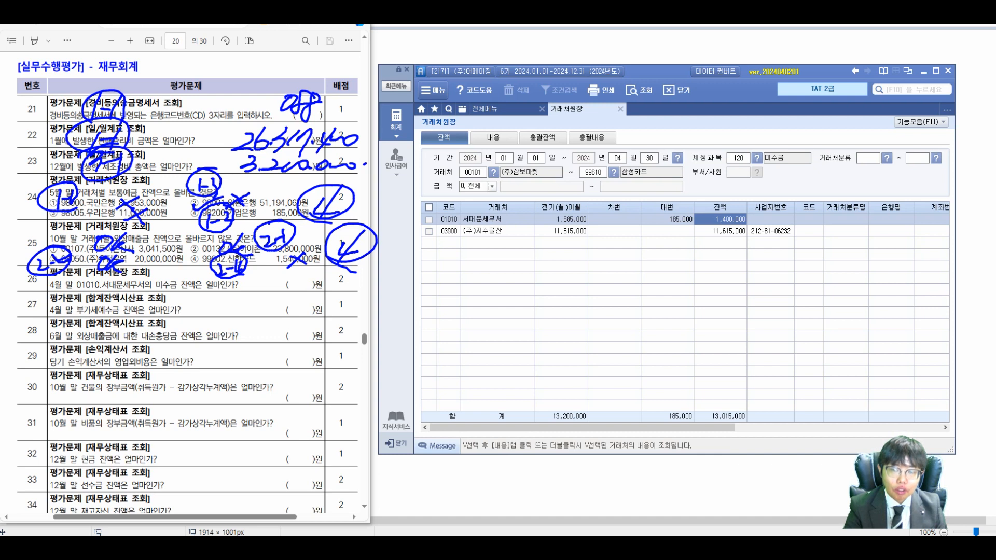
{"action": "double_click", "coordinate": [719, 219]}
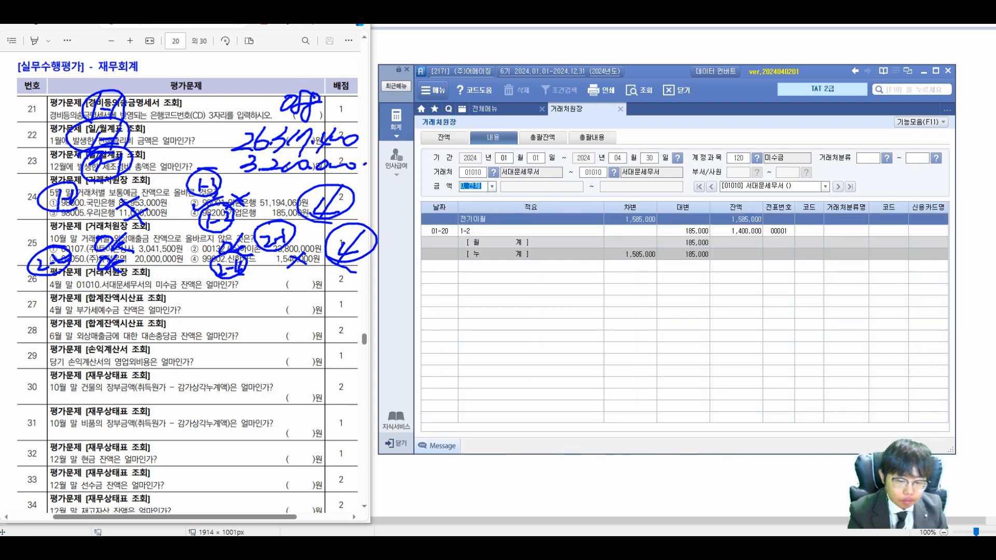
{"action": "mouse_move", "coordinate": [255, 274]}
{"action": "left_mouse_down"}
{"action": "mouse_move", "coordinate": [270, 291]}
{"action": "mouse_move", "coordinate": [350, 283]}
{"action": "left_mouse_up"}
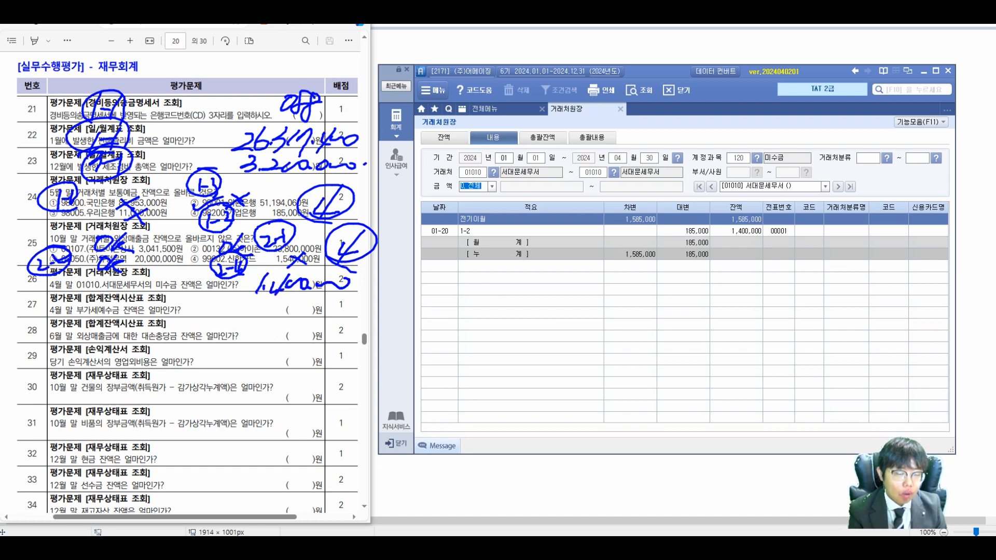
{"action": "mouse_move", "coordinate": [681, 236]}
{"action": "left_mouse_down"}
{"action": "mouse_move", "coordinate": [719, 240]}
{"action": "mouse_move", "coordinate": [704, 245]}
{"action": "mouse_move", "coordinate": [686, 216]}
{"action": "mouse_move", "coordinate": [785, 234]}
{"action": "left_mouse_up"}
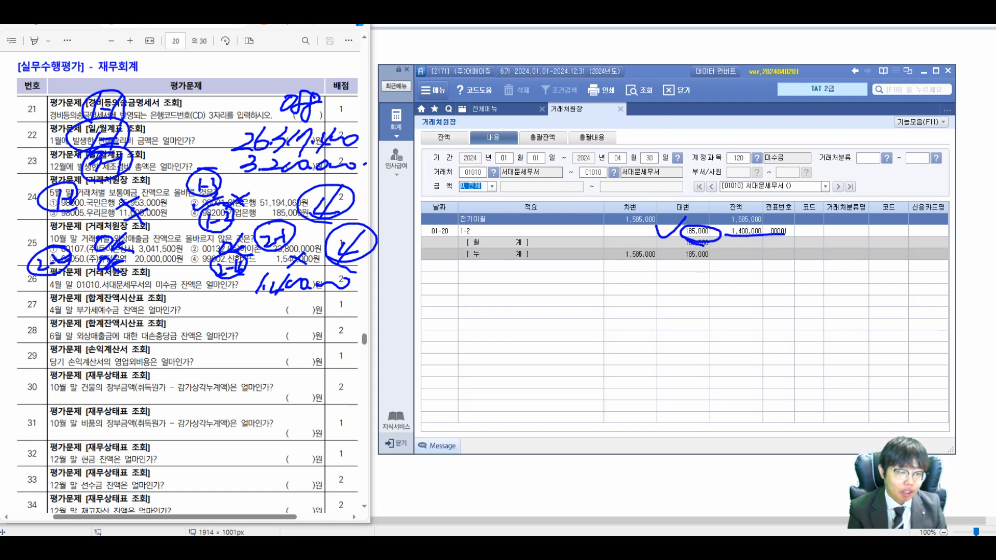
Handwrite a circled note 1-2 by question 26 and erase the ink marks on the 01-20 ledger entry.
{"action": "left_click_drag", "start_coordinate": [148, 267], "coordinate": [136, 293]}
{"action": "mouse_move", "coordinate": [142, 285]}
{"action": "left_mouse_down"}
{"action": "mouse_move", "coordinate": [169, 291]}
{"action": "mouse_move", "coordinate": [147, 267]}
{"action": "left_mouse_up"}
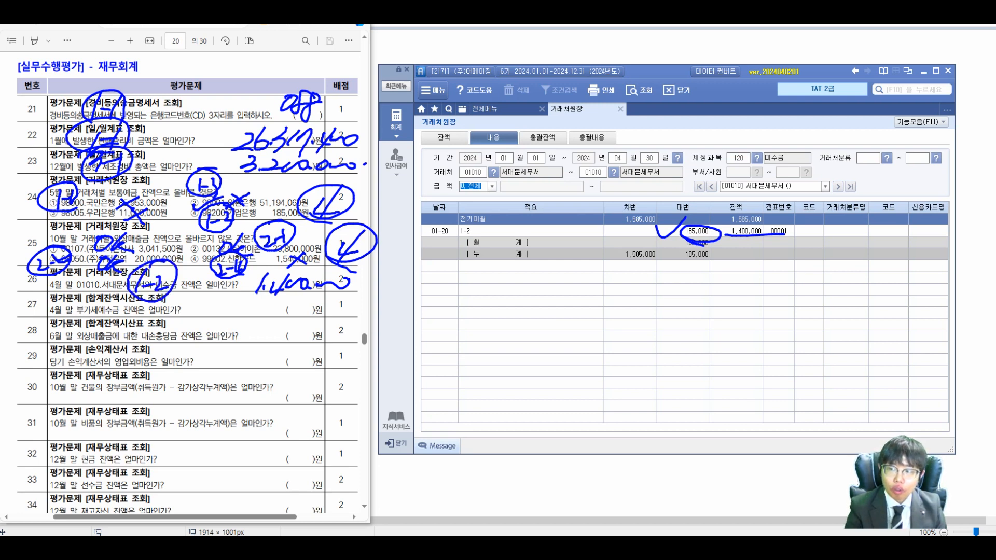
{"action": "left_click_drag", "start_coordinate": [548, 191], "coordinate": [994, 284]}
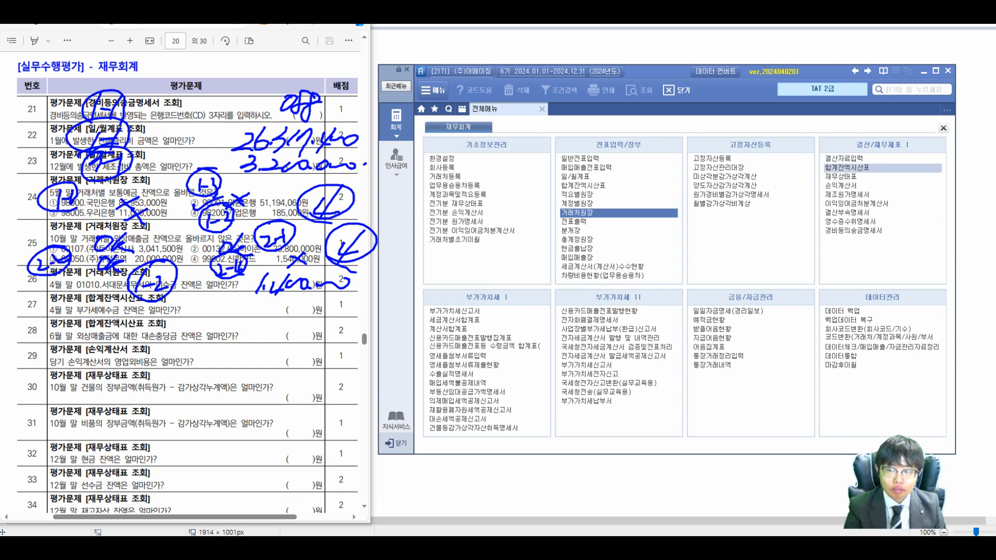
Query the 합계잔액시산표 for April 2024 and select the 부가세예수금 row.
{"action": "left_click", "coordinate": [846, 167]}
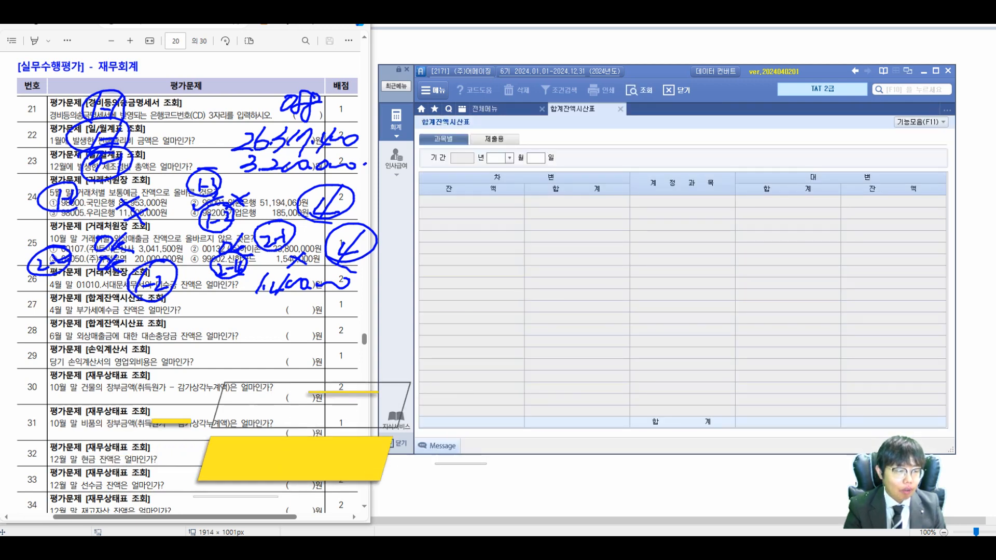
{"action": "type", "text": "04"}
{"action": "key", "text": "Return"}
{"action": "key", "text": "Return"}
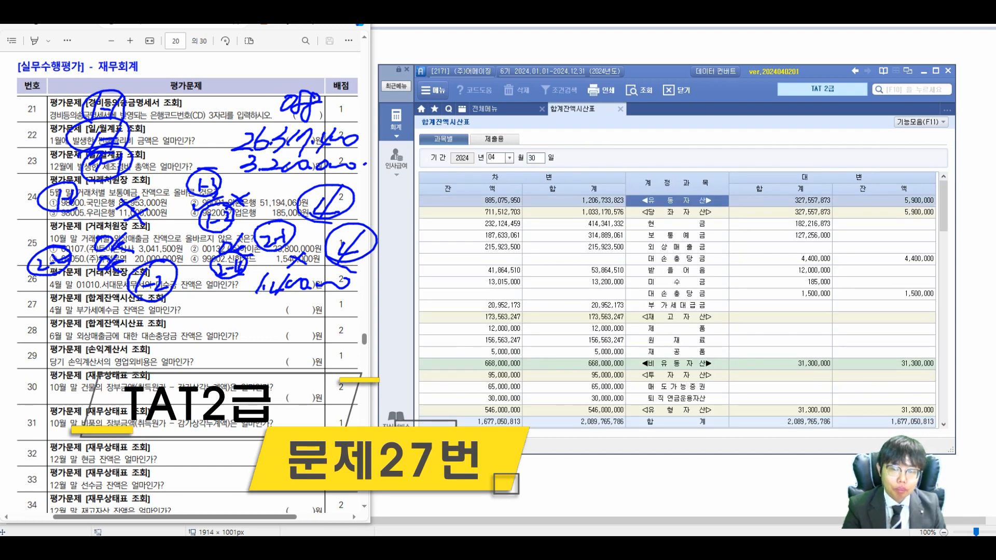
{"action": "scroll", "coordinate": [682, 311], "scroll_direction": "down", "scroll_amount": 5}
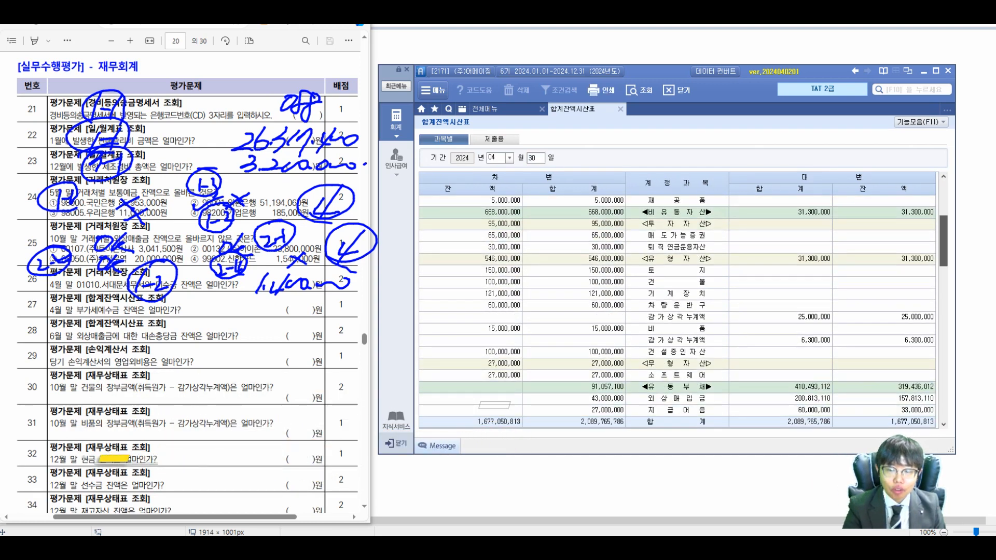
{"action": "scroll", "coordinate": [676, 306], "scroll_direction": "down", "scroll_amount": 5}
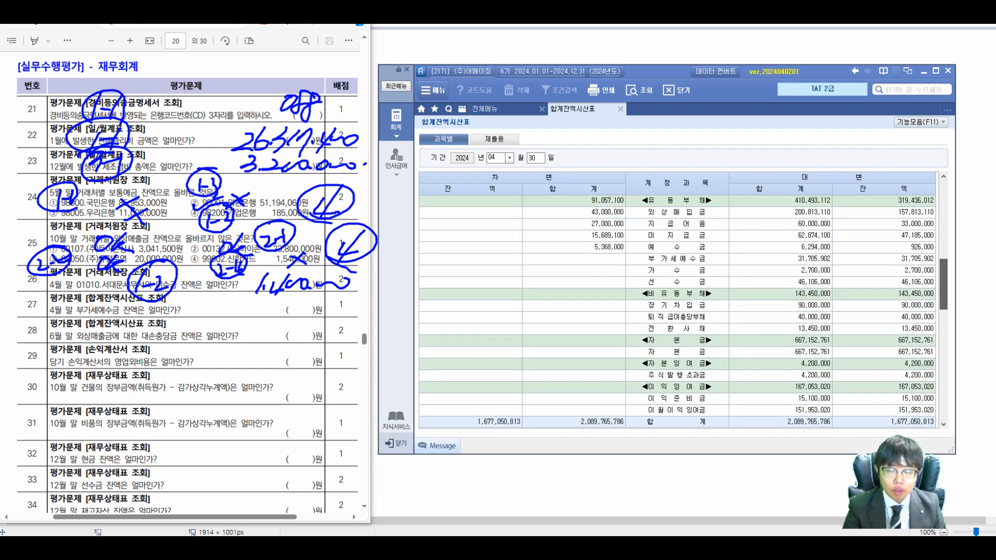
{"action": "left_click", "coordinate": [676, 259]}
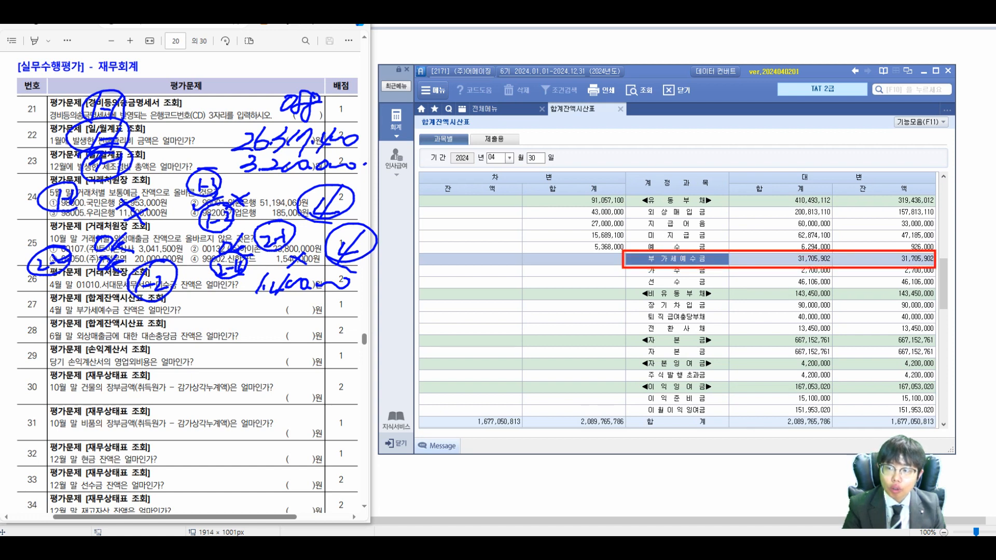
Check-mark the 부가세예수금 credit balance and handwrite 31,705,902 as the answer to question 27.
{"action": "left_click_drag", "start_coordinate": [875, 244], "coordinate": [915, 231]}
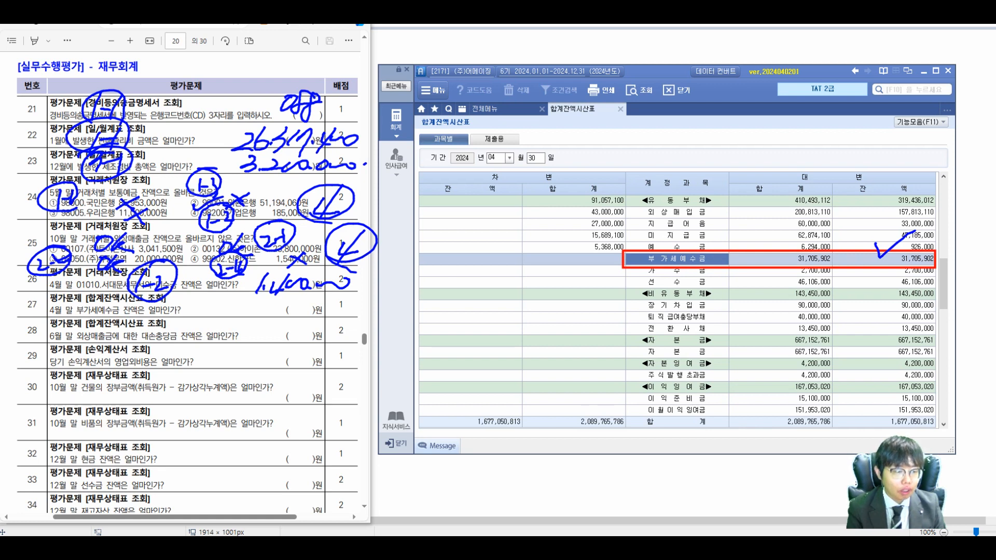
{"action": "mouse_move", "coordinate": [184, 301]}
{"action": "left_mouse_down"}
{"action": "mouse_move", "coordinate": [184, 314]}
{"action": "mouse_move", "coordinate": [287, 314]}
{"action": "left_mouse_up"}
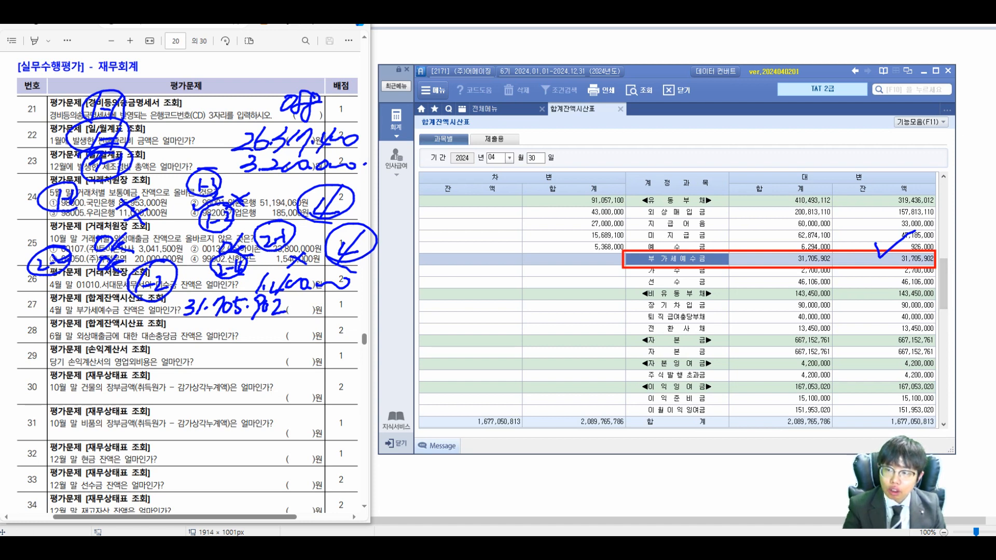
{"action": "left_click_drag", "start_coordinate": [571, 211], "coordinate": [994, 332]}
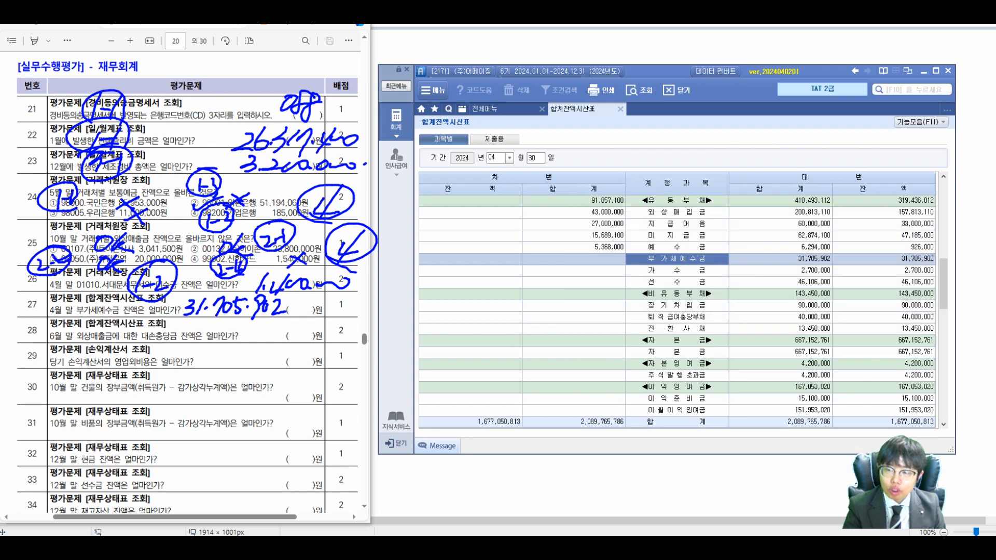
Open the 부가세예수금 ledger from the trial balance and show the voucher of the 04/05 entry 1-3.
{"action": "double_click", "coordinate": [884, 259]}
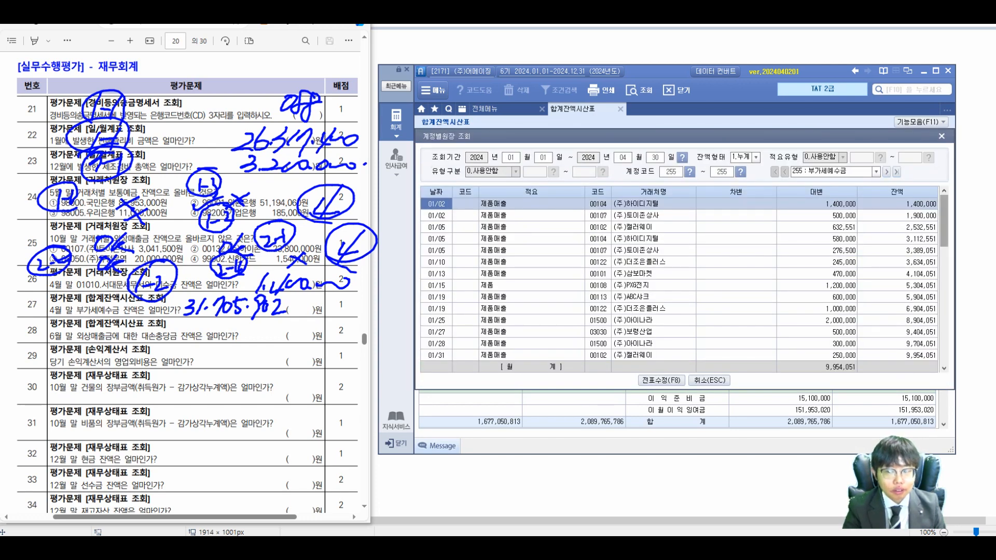
{"action": "scroll", "coordinate": [679, 283], "scroll_direction": "down", "scroll_amount": 5}
{"action": "scroll", "coordinate": [679, 284], "scroll_direction": "down", "scroll_amount": 10}
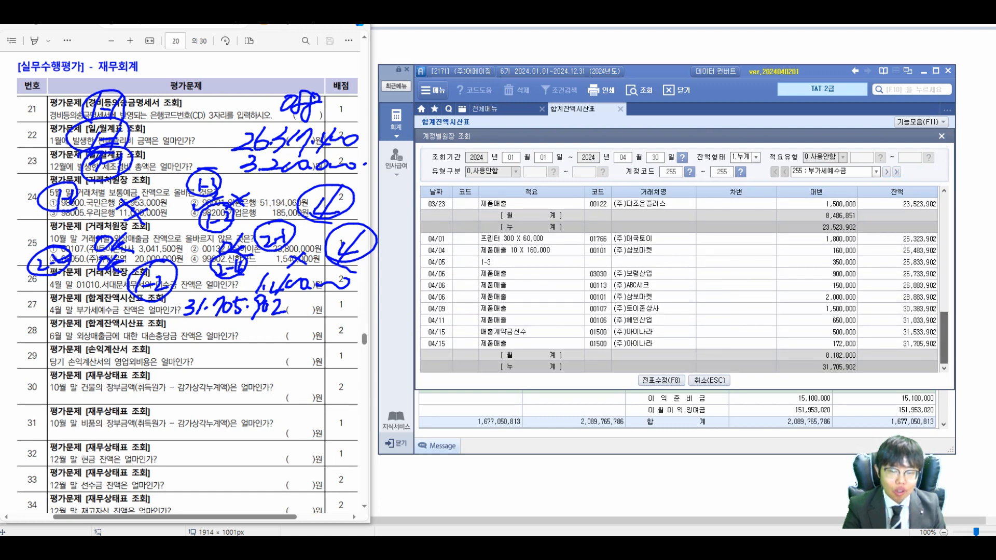
{"action": "double_click", "coordinate": [679, 262]}
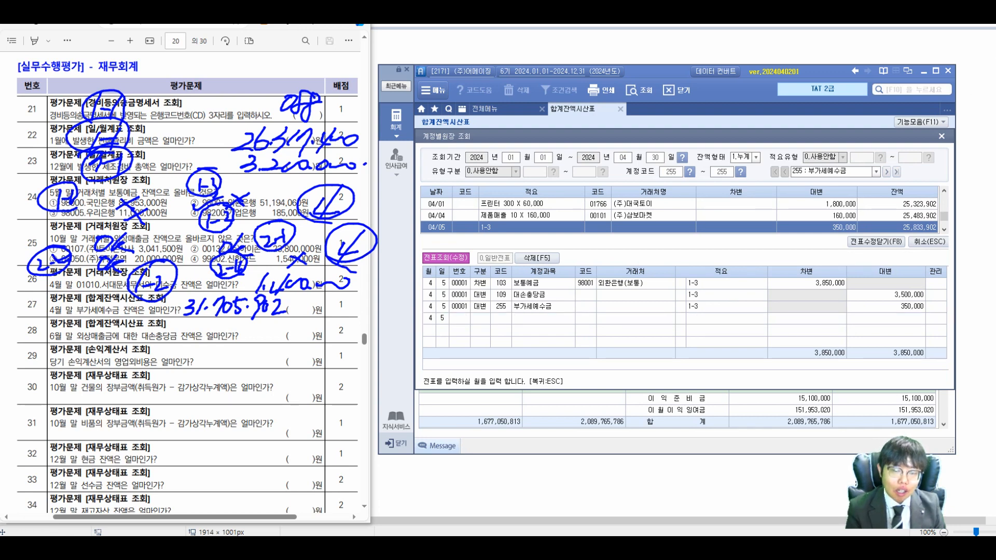
Circle the account names in the 04/05 voucher and handwrite an explanatory note about 부가세예수 beside them.
{"action": "left_click_drag", "start_coordinate": [569, 307], "coordinate": [556, 334]}
{"action": "left_click_drag", "start_coordinate": [608, 284], "coordinate": [621, 285]}
{"action": "mouse_move", "coordinate": [617, 293]}
{"action": "left_mouse_down"}
{"action": "mouse_move", "coordinate": [607, 307]}
{"action": "mouse_move", "coordinate": [624, 301]}
{"action": "left_mouse_up"}
{"action": "mouse_move", "coordinate": [632, 281]}
{"action": "left_mouse_down"}
{"action": "mouse_move", "coordinate": [633, 319]}
{"action": "mouse_move", "coordinate": [635, 306]}
{"action": "left_mouse_up"}
{"action": "left_click_drag", "start_coordinate": [642, 294], "coordinate": [653, 302]}
{"action": "mouse_move", "coordinate": [636, 307]}
{"action": "left_mouse_down"}
{"action": "mouse_move", "coordinate": [652, 316]}
{"action": "mouse_move", "coordinate": [650, 332]}
{"action": "left_mouse_up"}
{"action": "left_click_drag", "start_coordinate": [658, 310], "coordinate": [678, 307]}
{"action": "mouse_move", "coordinate": [696, 284]}
{"action": "left_mouse_down"}
{"action": "mouse_move", "coordinate": [696, 303]}
{"action": "mouse_move", "coordinate": [710, 309]}
{"action": "left_mouse_up"}
{"action": "left_click_drag", "start_coordinate": [684, 318], "coordinate": [720, 318]}
{"action": "mouse_move", "coordinate": [722, 290]}
{"action": "left_mouse_down"}
{"action": "mouse_move", "coordinate": [727, 321]}
{"action": "mouse_move", "coordinate": [752, 303]}
{"action": "mouse_move", "coordinate": [759, 333]}
{"action": "left_mouse_up"}
{"action": "mouse_move", "coordinate": [780, 291]}
{"action": "left_mouse_down"}
{"action": "mouse_move", "coordinate": [772, 317]}
{"action": "mouse_move", "coordinate": [807, 311]}
{"action": "mouse_move", "coordinate": [794, 345]}
{"action": "left_mouse_up"}
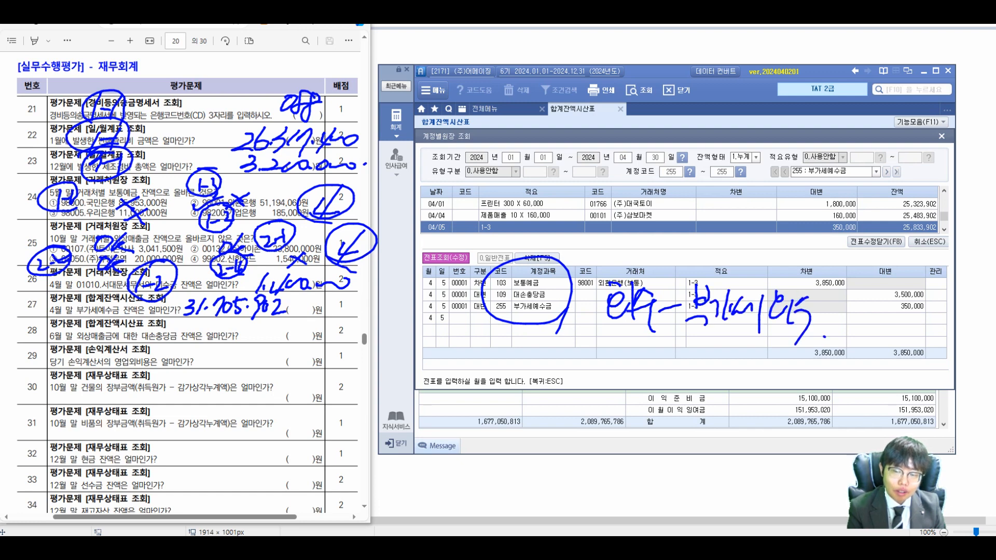
Handwrite a circled note 1-3 by question 27 and erase the ink annotations over the voucher.
{"action": "mouse_move", "coordinate": [65, 301]}
{"action": "left_mouse_down"}
{"action": "mouse_move", "coordinate": [81, 324]}
{"action": "mouse_move", "coordinate": [96, 319]}
{"action": "mouse_move", "coordinate": [63, 327]}
{"action": "left_mouse_up"}
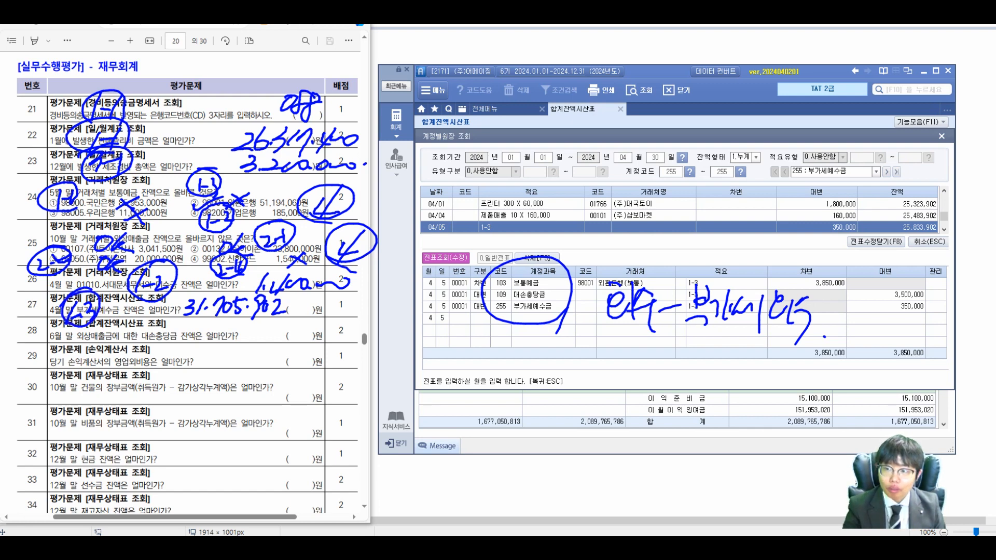
{"action": "left_click_drag", "start_coordinate": [443, 214], "coordinate": [938, 405]}
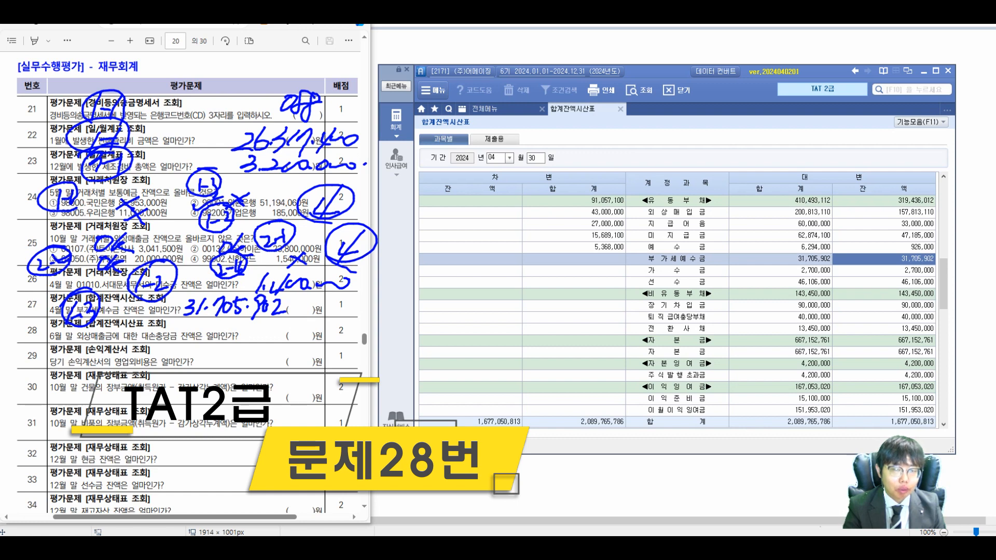
Query the 합계잔액시산표 for June 2024 and open the ledger of 외상매출금's 109 대손충당금.
{"action": "left_click", "coordinate": [492, 158]}
{"action": "type", "text": "06"}
{"action": "key", "text": "Return"}
{"action": "key", "text": "Return"}
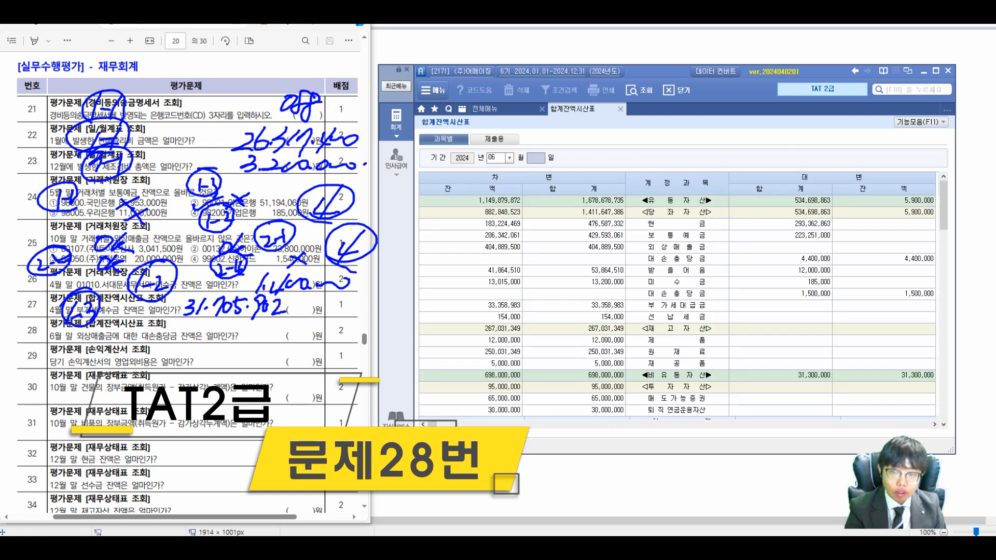
{"action": "left_click", "coordinate": [677, 259]}
{"action": "double_click", "coordinate": [780, 259]}
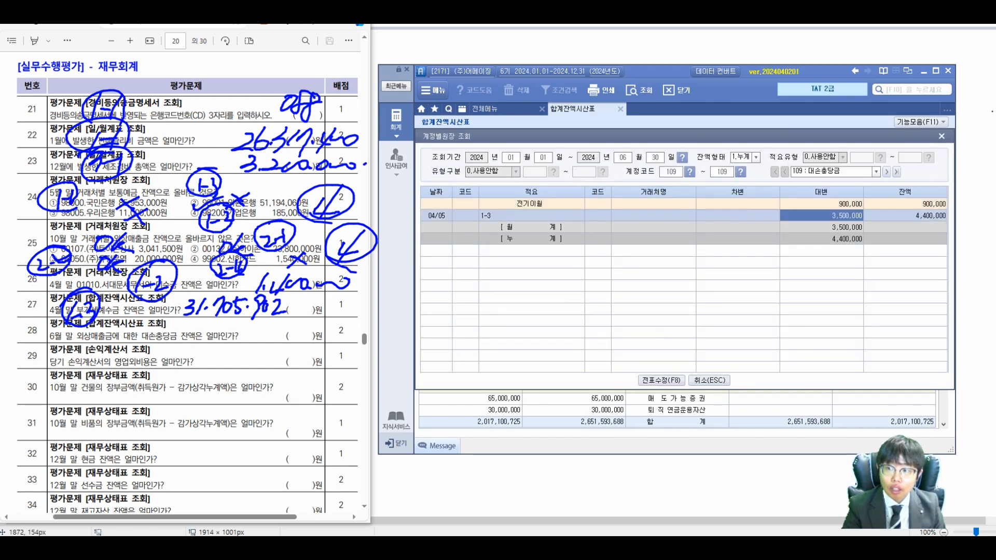
{"action": "left_click_drag", "start_coordinate": [417, 209], "coordinate": [953, 225]}
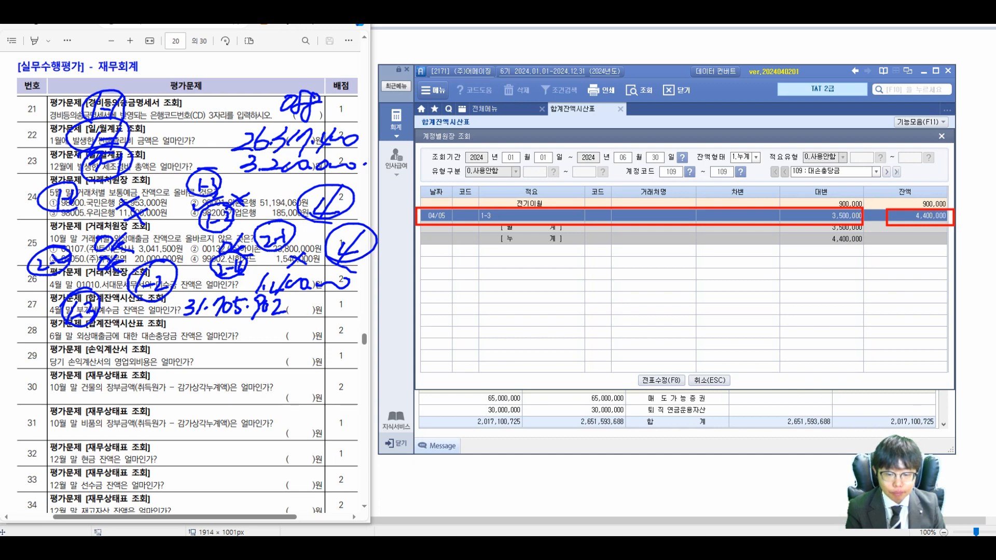
Handwrite 4,400,000 as the answer to question 28 and add a circled note 1-3 beside the question.
{"action": "left_click_drag", "start_coordinate": [200, 322], "coordinate": [216, 335]}
{"action": "left_click_drag", "start_coordinate": [234, 323], "coordinate": [226, 345]}
{"action": "left_click_drag", "start_coordinate": [236, 329], "coordinate": [288, 325]}
{"action": "mouse_move", "coordinate": [97, 322]}
{"action": "left_mouse_down"}
{"action": "mouse_move", "coordinate": [94, 341]}
{"action": "mouse_move", "coordinate": [129, 332]}
{"action": "left_mouse_up"}
{"action": "left_click_drag", "start_coordinate": [88, 313], "coordinate": [96, 339]}
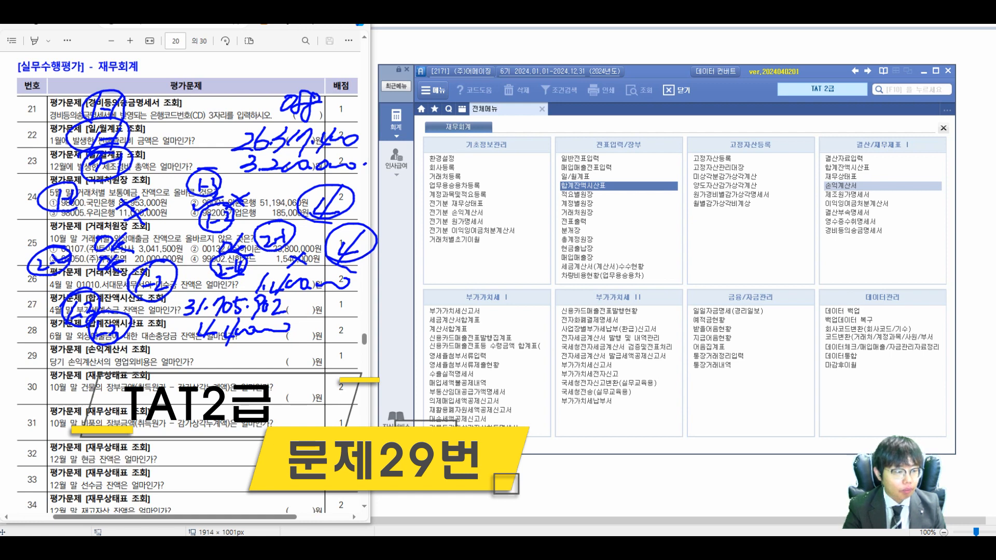
Query the 손익계산서 for December 2024 and bring the 영업외비용 section into view.
{"action": "left_click", "coordinate": [840, 186]}
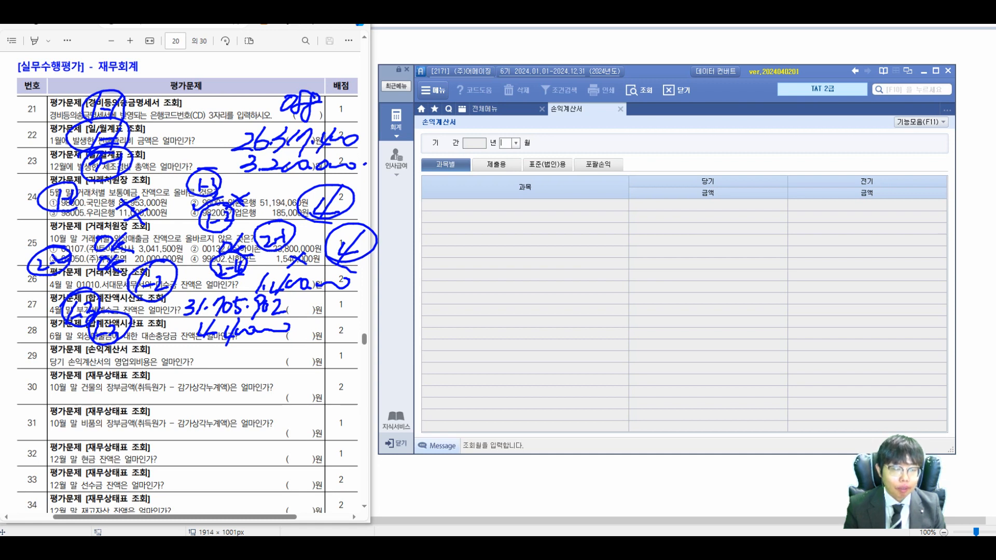
{"action": "type", "text": "12"}
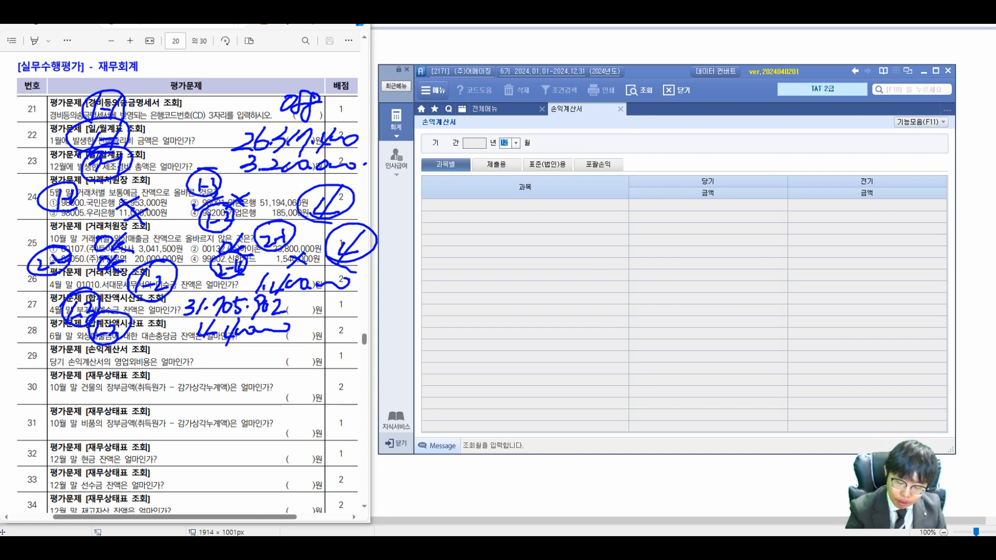
{"action": "key", "text": "Return"}
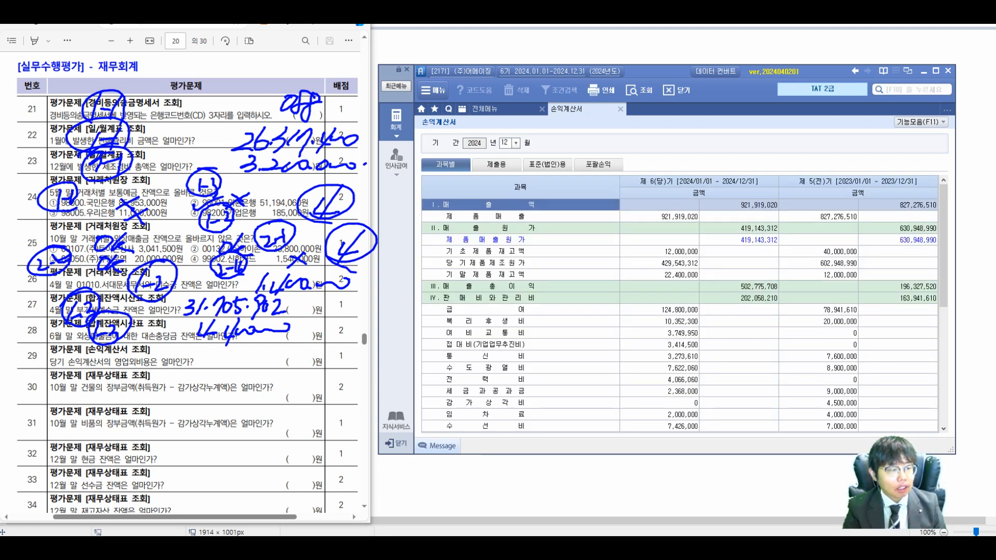
{"action": "scroll", "coordinate": [679, 311], "scroll_direction": "down", "scroll_amount": 2}
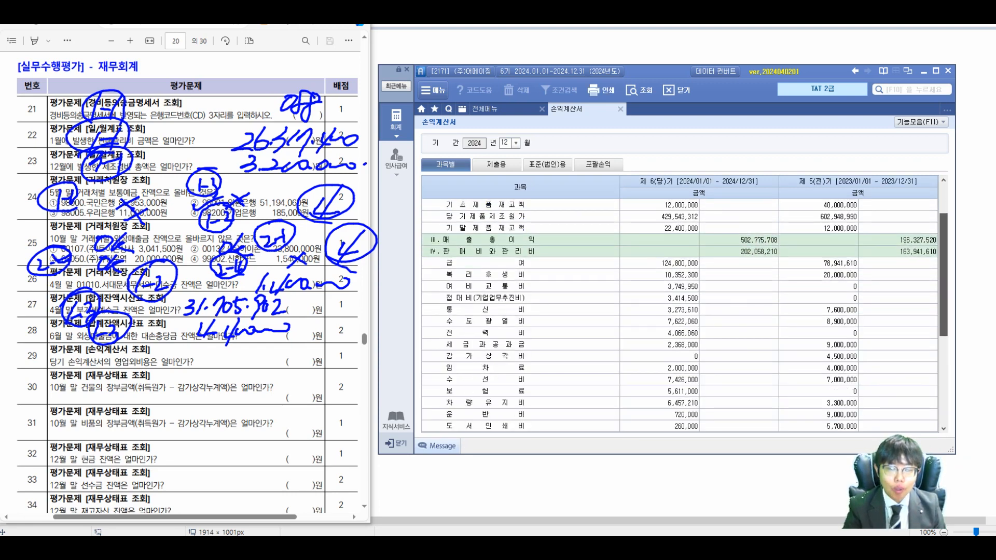
{"action": "scroll", "coordinate": [679, 311], "scroll_direction": "down", "scroll_amount": 5}
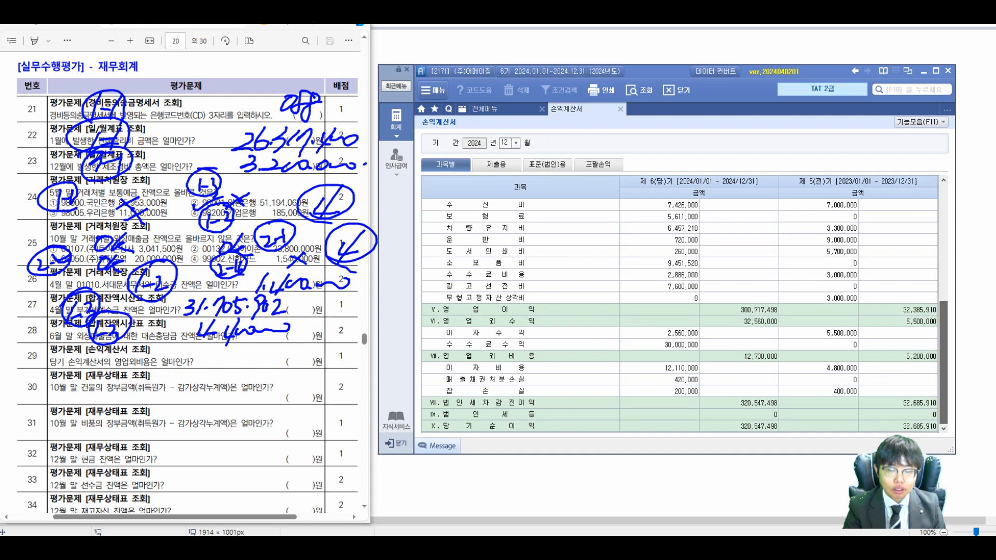
Select the current-year 영업외비용 total and handwrite 12,730,000 as the answer to question 29.
{"action": "left_click", "coordinate": [659, 356]}
{"action": "left_click", "coordinate": [738, 356]}
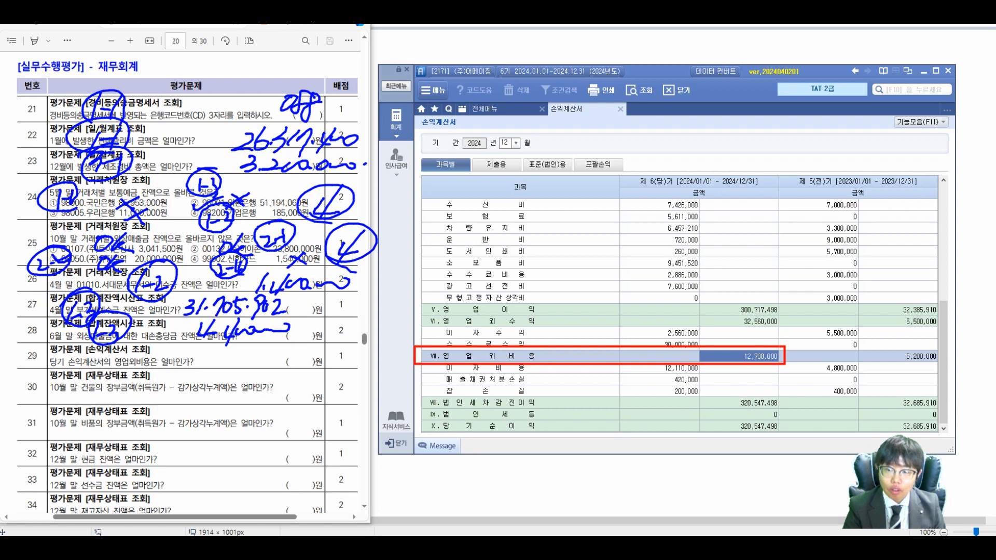
{"action": "mouse_move", "coordinate": [221, 347]}
{"action": "left_mouse_down"}
{"action": "mouse_move", "coordinate": [232, 362]}
{"action": "mouse_move", "coordinate": [249, 350]}
{"action": "mouse_move", "coordinate": [310, 357]}
{"action": "left_mouse_up"}
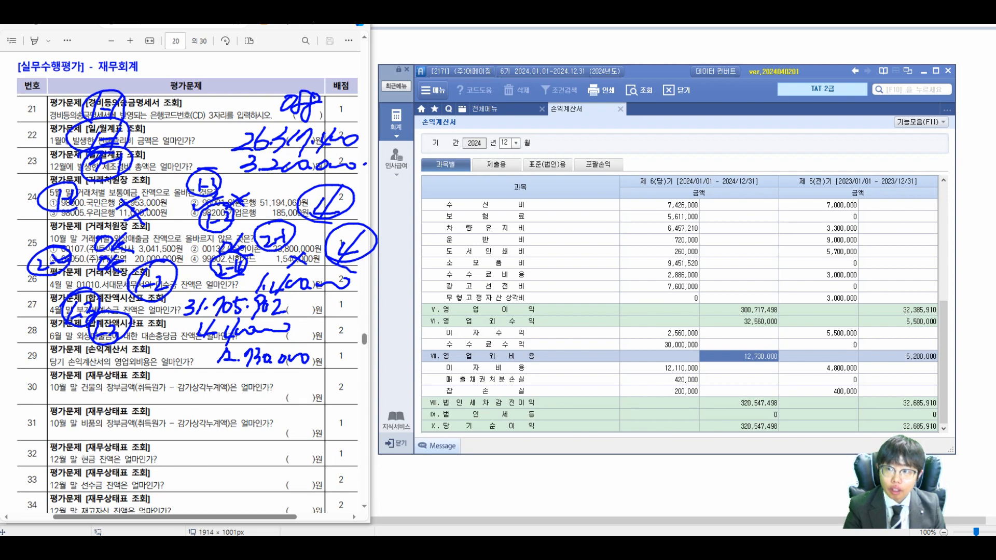
Check the accounts under 영업외비용, then open the 잡손실 ledger and select its 12/31 entry 3-1.
{"action": "left_click", "coordinate": [669, 379]}
{"action": "left_click", "coordinate": [669, 368]}
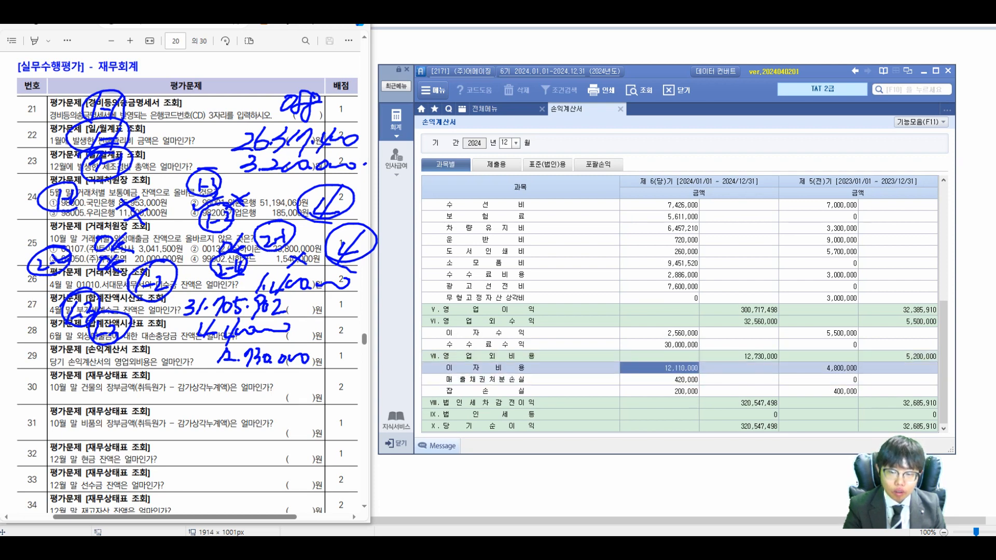
{"action": "left_click", "coordinate": [669, 380]}
{"action": "double_click", "coordinate": [669, 391]}
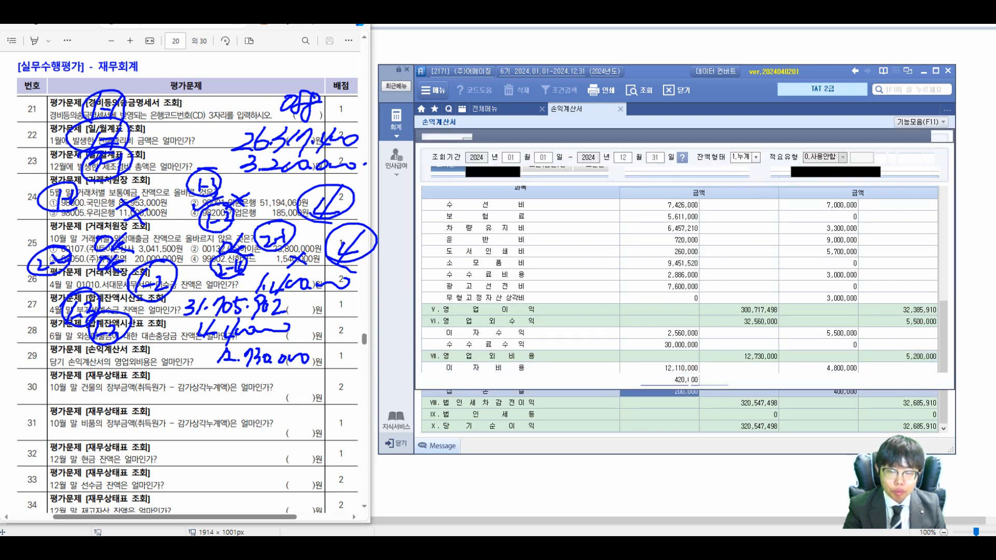
{"action": "left_click_drag", "start_coordinate": [669, 136], "coordinate": [671, 91]}
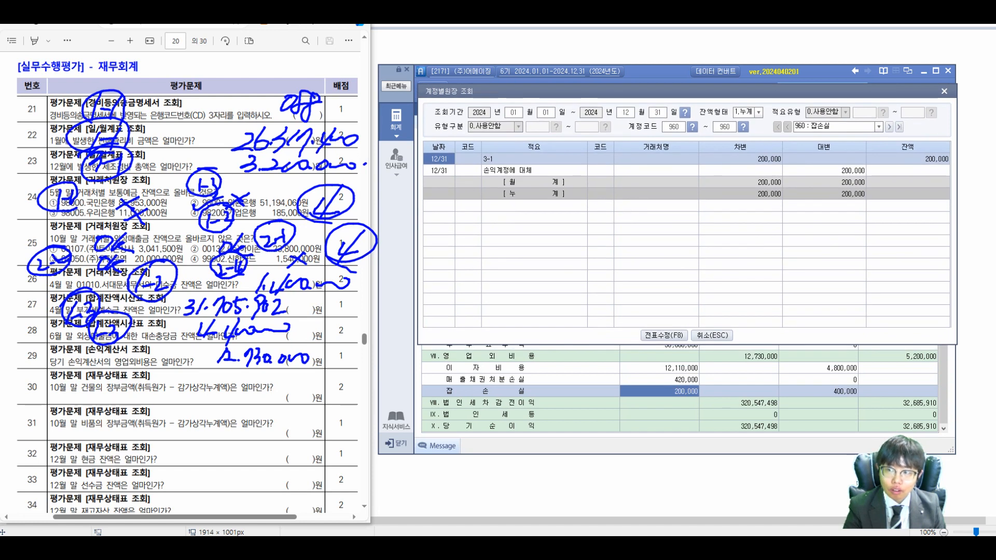
{"action": "left_click", "coordinate": [669, 159]}
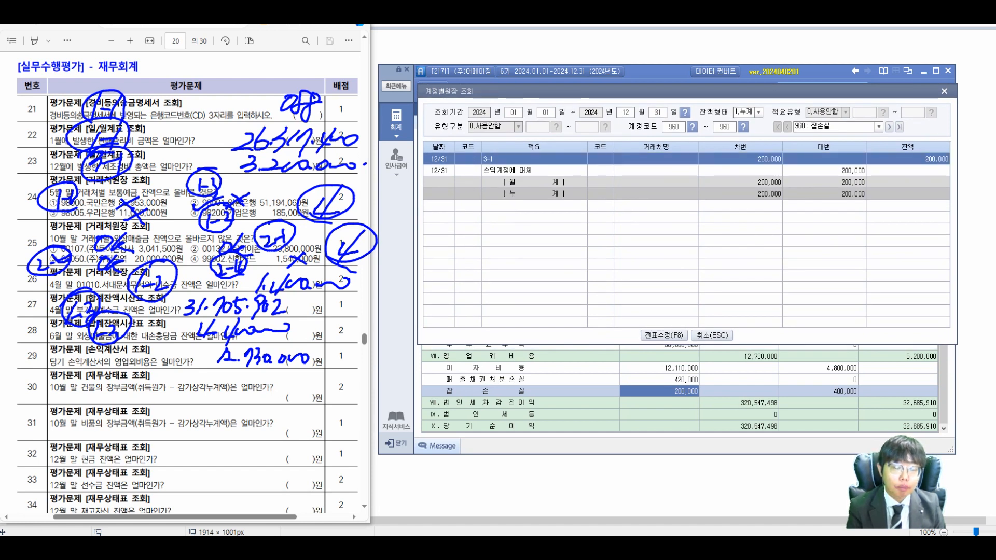
Handwrite a circled note 3-1 by question 29, marking the source entry in ink and erasing the marks over the reports.
{"action": "left_click_drag", "start_coordinate": [506, 348], "coordinate": [467, 385]}
{"action": "left_click_drag", "start_coordinate": [471, 350], "coordinate": [492, 386]}
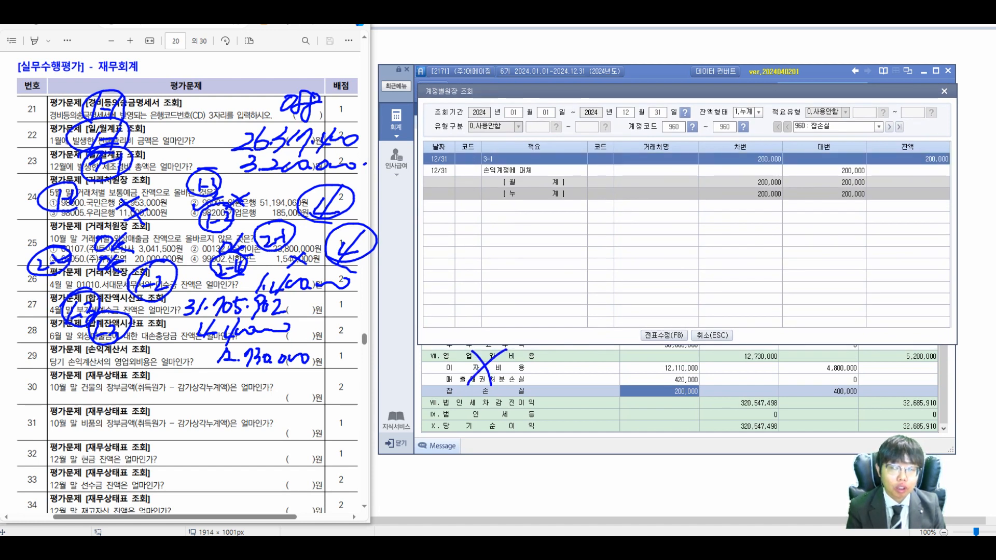
{"action": "left_click_drag", "start_coordinate": [513, 157], "coordinate": [478, 195]}
{"action": "left_click_drag", "start_coordinate": [82, 351], "coordinate": [81, 370]}
{"action": "mouse_move", "coordinate": [95, 361]}
{"action": "left_mouse_down"}
{"action": "mouse_move", "coordinate": [110, 358]}
{"action": "mouse_move", "coordinate": [112, 369]}
{"action": "left_mouse_up"}
{"action": "left_click_drag", "start_coordinate": [107, 341], "coordinate": [83, 347]}
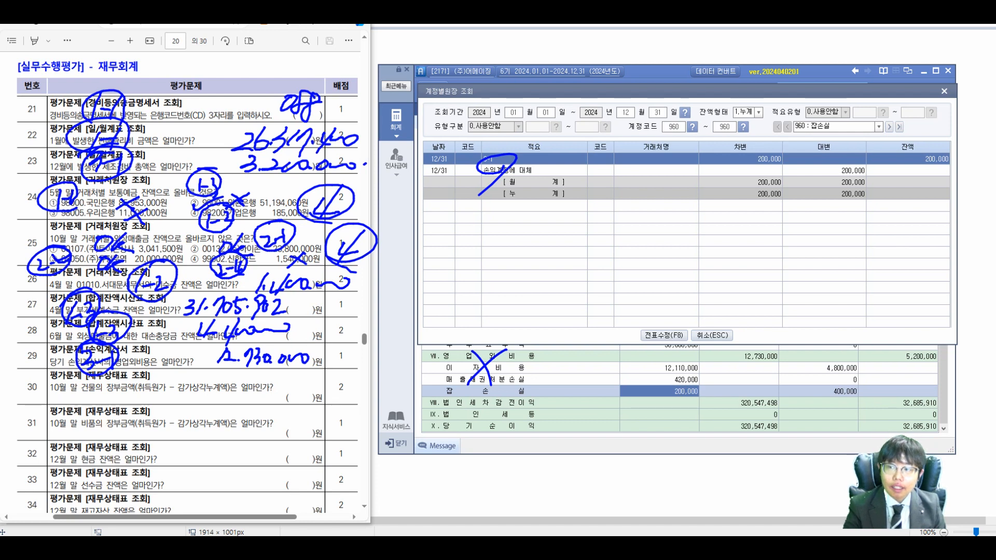
{"action": "left_click_drag", "start_coordinate": [435, 138], "coordinate": [574, 396]}
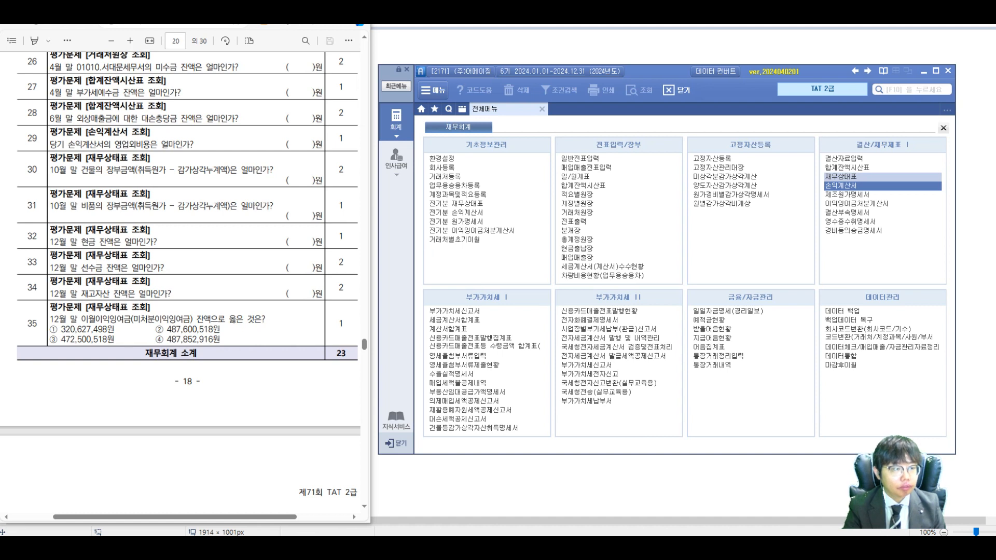
Open the 재무상태표, query it for October 2024 and select the current-year 건물 amount for question 30.
{"action": "left_click", "coordinate": [840, 176]}
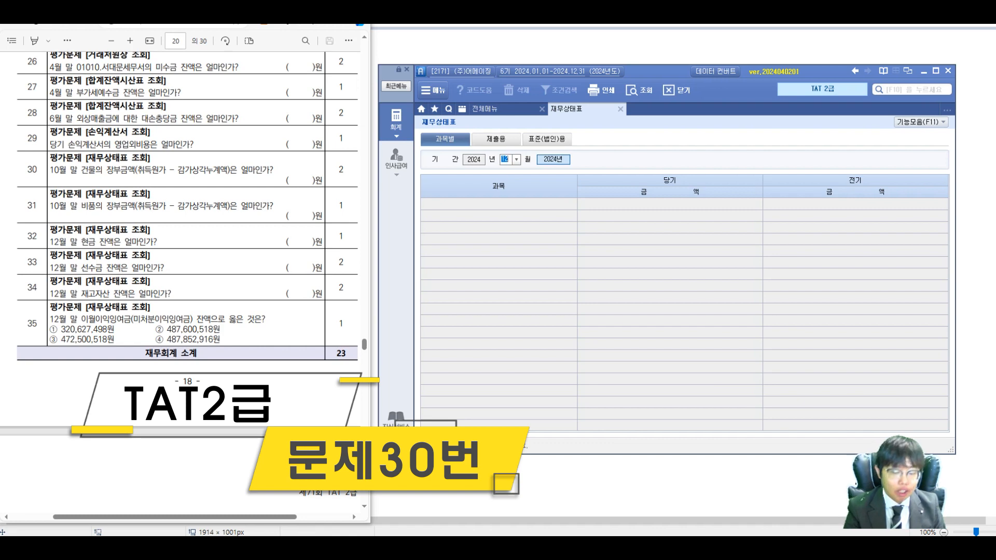
{"action": "type", "text": "10"}
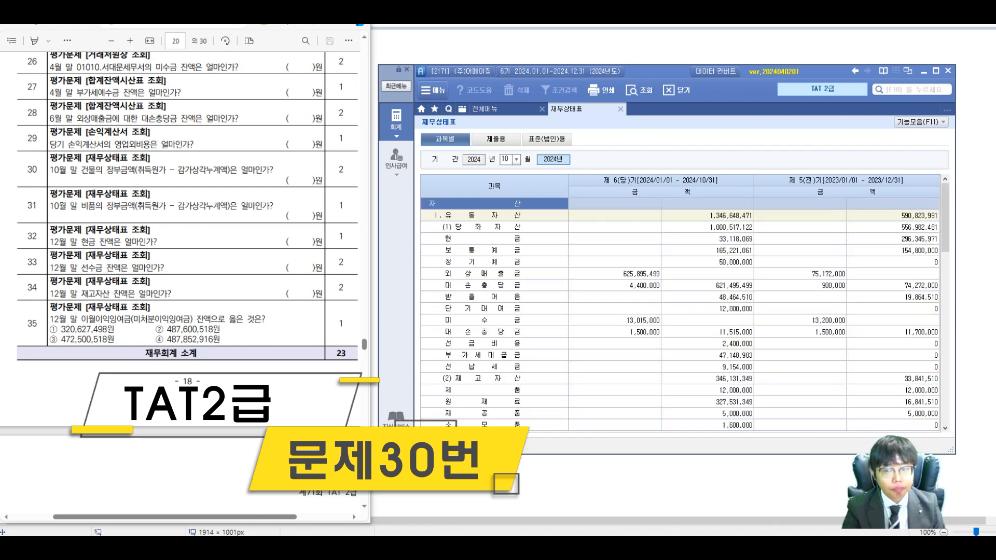
{"action": "scroll", "coordinate": [679, 312], "scroll_direction": "down", "scroll_amount": 5}
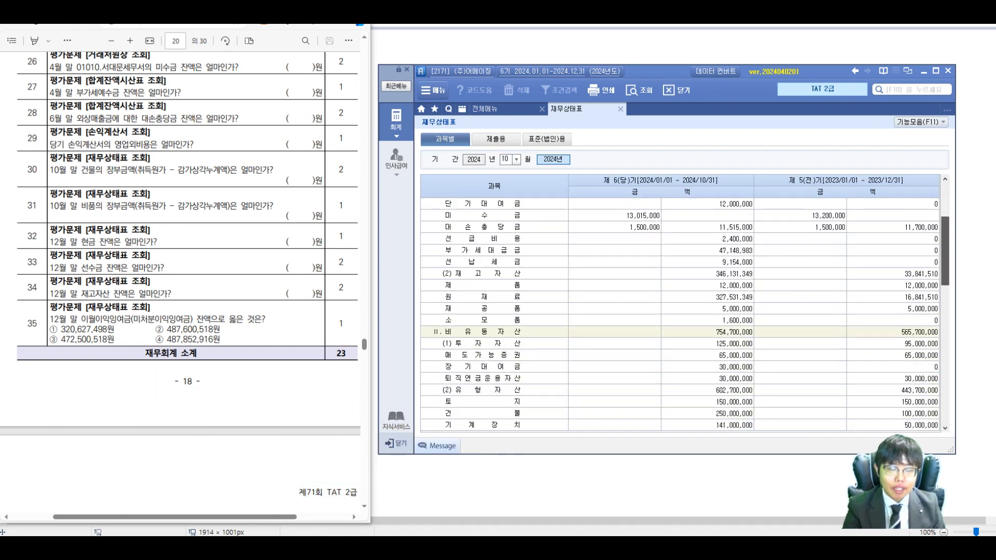
{"action": "left_click_drag", "start_coordinate": [945, 275], "coordinate": [945, 291]}
{"action": "left_click", "coordinate": [508, 273]}
{"action": "left_click", "coordinate": [707, 273]}
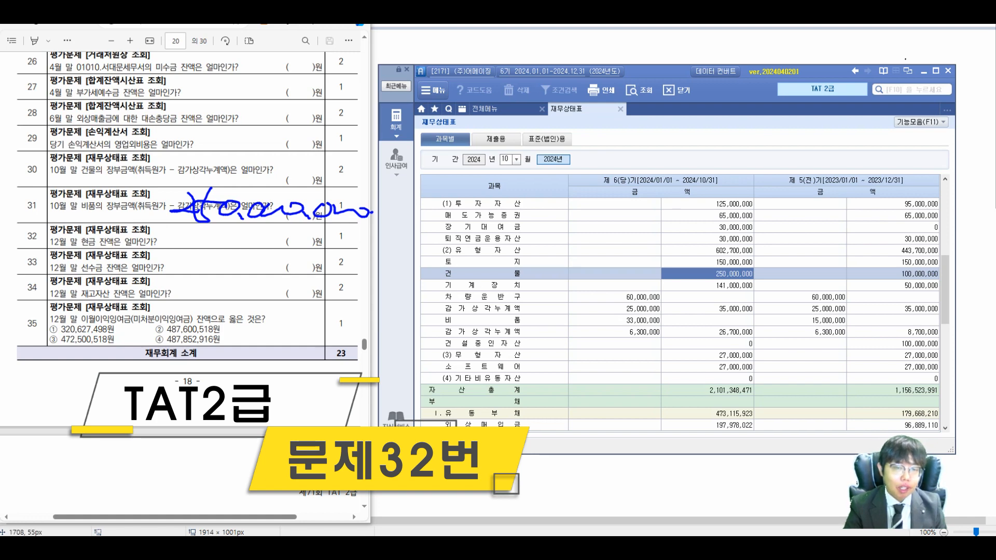
Query the 재무상태표 for December 2024 and select the current-year 현금 balance.
{"action": "left_click", "coordinate": [506, 160]}
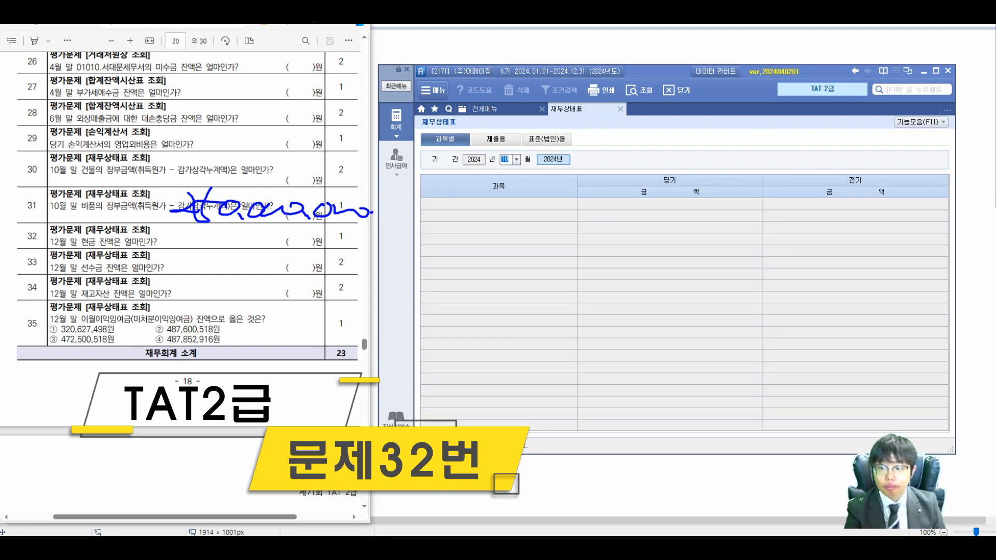
{"action": "key", "text": "Return"}
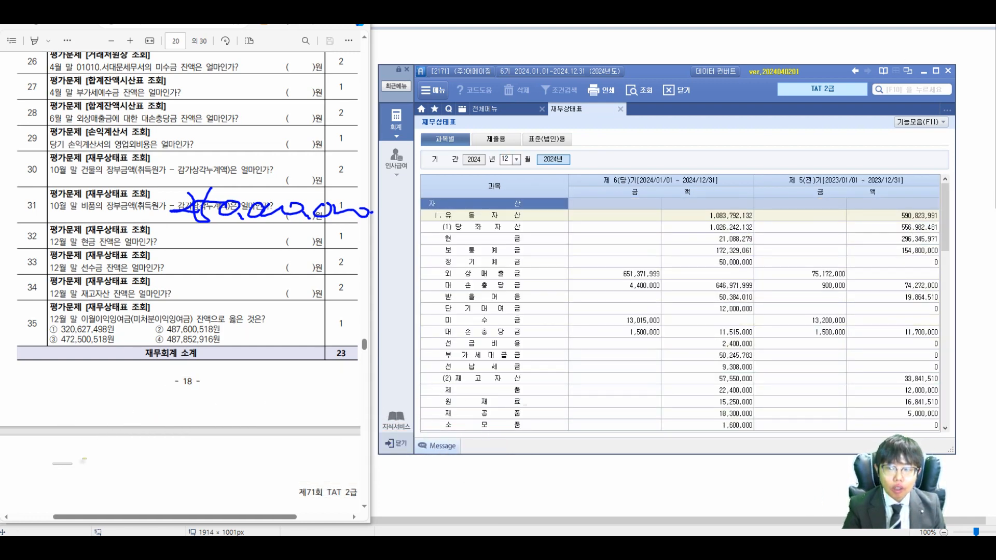
{"action": "left_click", "coordinate": [707, 239]}
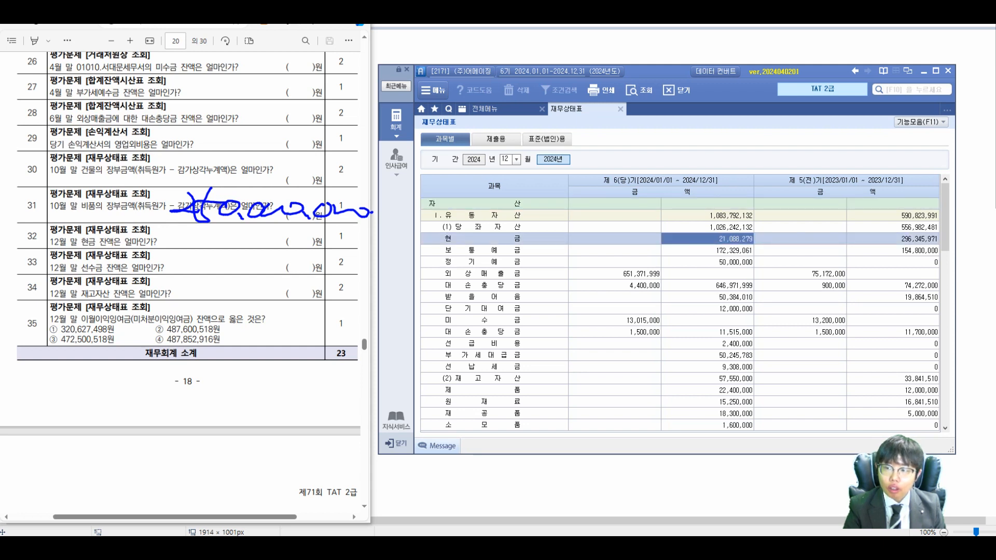
Box the selected 현금 balance in red and handwrite 21,088,279 as the answer to question 32.
{"action": "left_click_drag", "start_coordinate": [661, 231], "coordinate": [757, 246]}
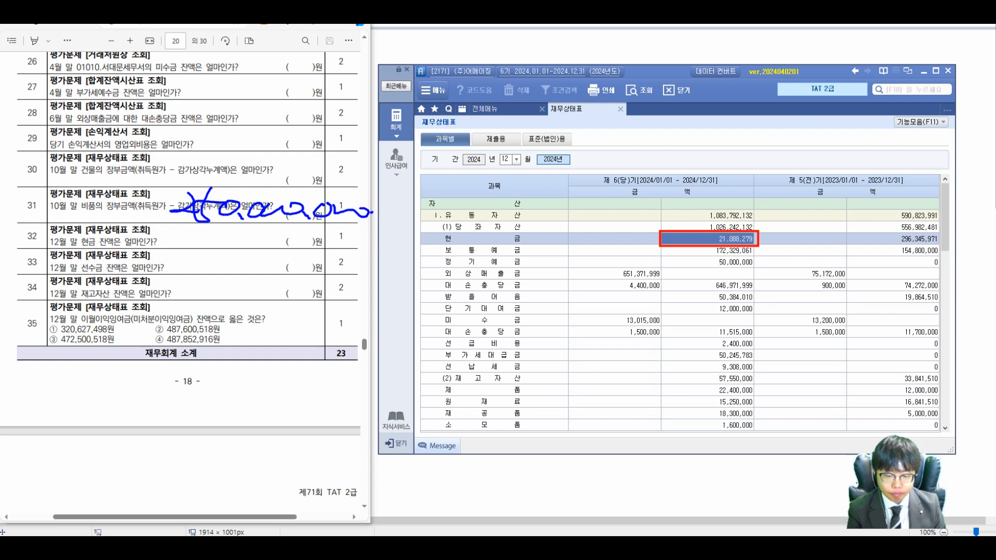
{"action": "left_click_drag", "start_coordinate": [235, 234], "coordinate": [245, 241]}
{"action": "mouse_move", "coordinate": [250, 226]}
{"action": "left_mouse_down"}
{"action": "mouse_move", "coordinate": [245, 241]}
{"action": "mouse_move", "coordinate": [335, 231]}
{"action": "mouse_move", "coordinate": [341, 256]}
{"action": "left_mouse_up"}
{"action": "left_click", "coordinate": [354, 245]}
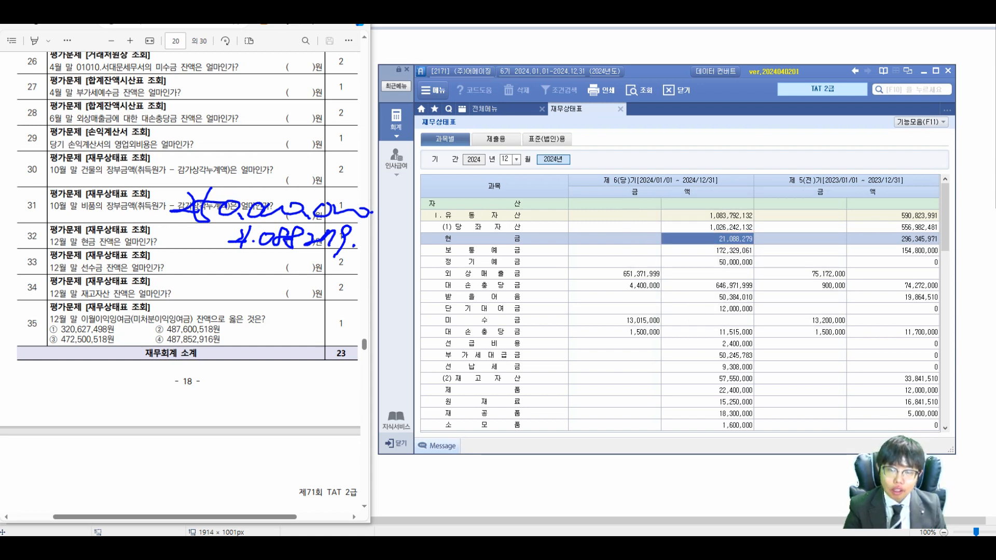
Open the 현금 ledger from the 재무상태표 and select its 08/05 entry 2-3.
{"action": "double_click", "coordinate": [707, 239]}
{"action": "left_click_drag", "start_coordinate": [944, 199], "coordinate": [943, 298]}
{"action": "left_click", "coordinate": [623, 239]}
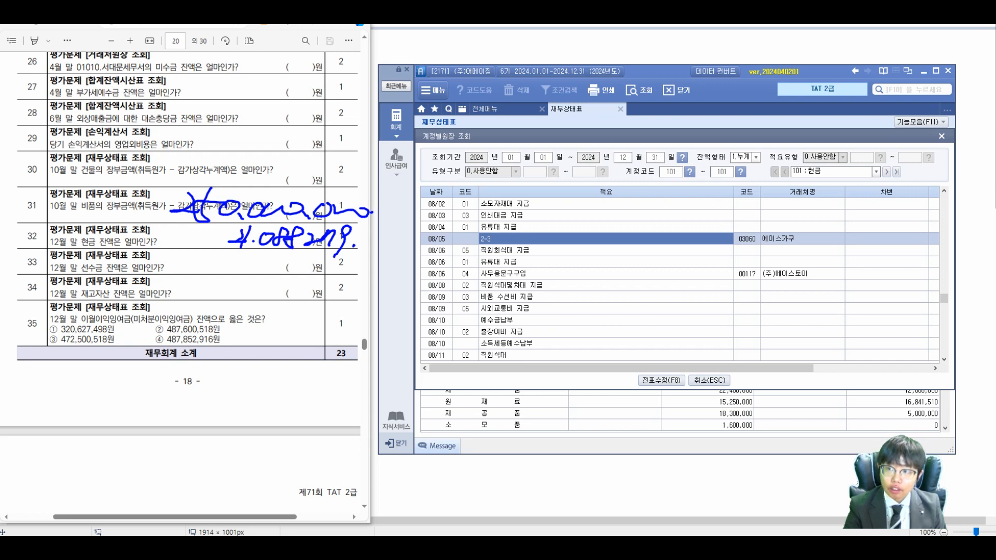
Handwrite circled source notes 2-3 beside questions 32 and 31.
{"action": "mouse_move", "coordinate": [55, 233]}
{"action": "left_mouse_down"}
{"action": "mouse_move", "coordinate": [75, 251]}
{"action": "mouse_move", "coordinate": [86, 236]}
{"action": "left_mouse_up"}
{"action": "mouse_move", "coordinate": [87, 226]}
{"action": "left_mouse_down"}
{"action": "mouse_move", "coordinate": [89, 251]}
{"action": "mouse_move", "coordinate": [60, 221]}
{"action": "mouse_move", "coordinate": [78, 212]}
{"action": "left_mouse_up"}
{"action": "left_click_drag", "start_coordinate": [79, 201], "coordinate": [90, 200]}
{"action": "left_click_drag", "start_coordinate": [90, 187], "coordinate": [93, 209]}
{"action": "mouse_move", "coordinate": [78, 177]}
{"action": "left_mouse_down"}
{"action": "mouse_move", "coordinate": [65, 192]}
{"action": "mouse_move", "coordinate": [91, 171]}
{"action": "left_mouse_up"}
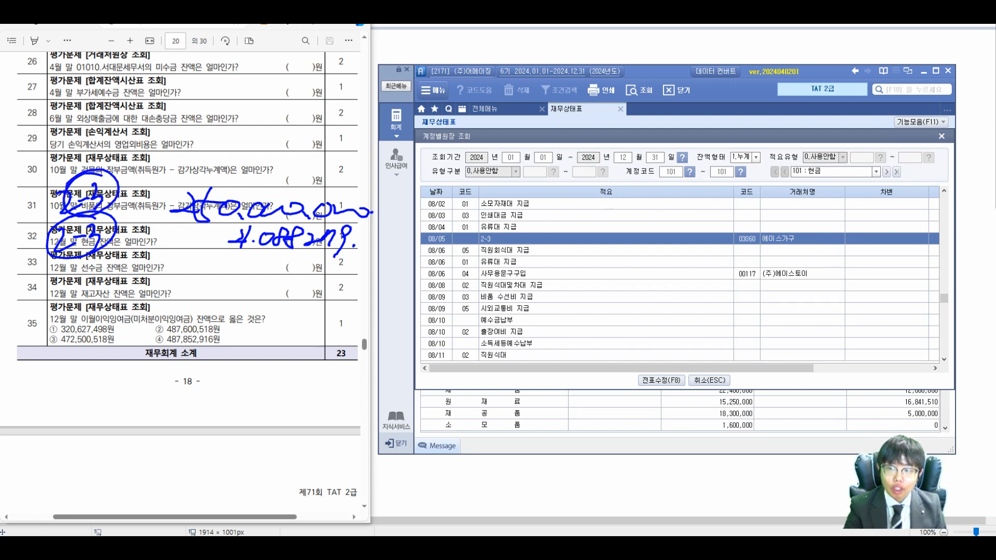
Open the voucher of the 08/05 entry 2-3 to check its account lines, then close the voucher.
{"action": "mouse_move", "coordinate": [621, 368]}
{"action": "left_mouse_down"}
{"action": "mouse_move", "coordinate": [739, 368]}
{"action": "mouse_move", "coordinate": [621, 368]}
{"action": "left_mouse_up"}
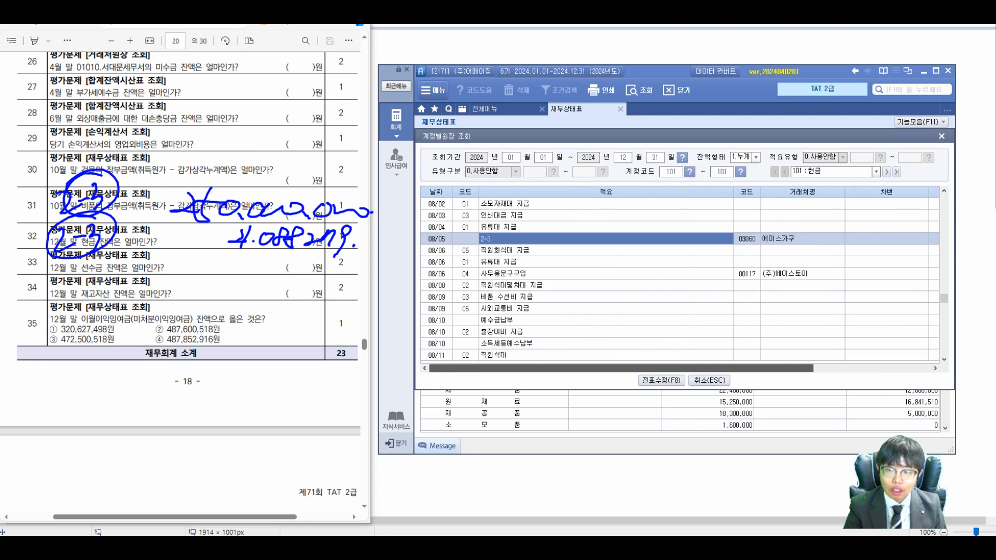
{"action": "key", "text": "F8"}
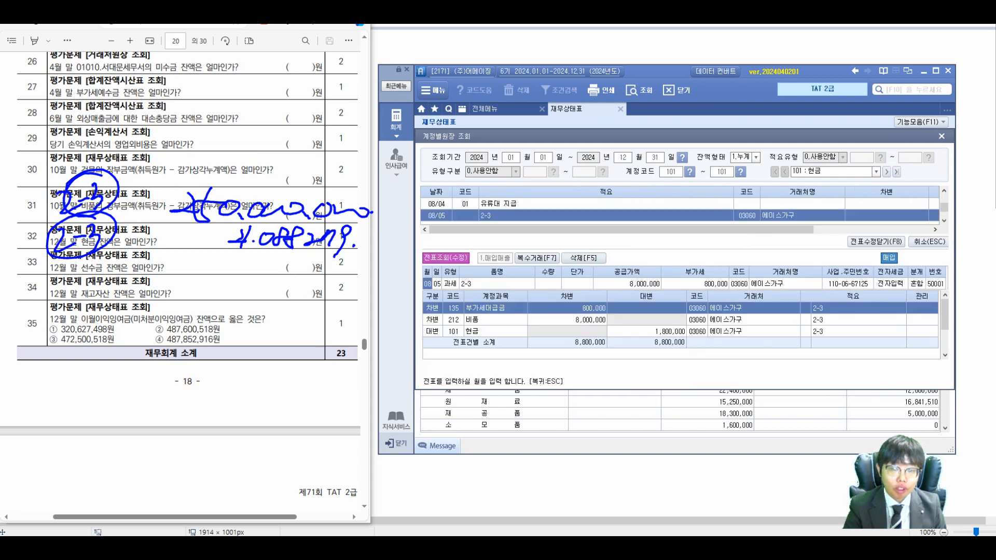
{"action": "left_click", "coordinate": [875, 242]}
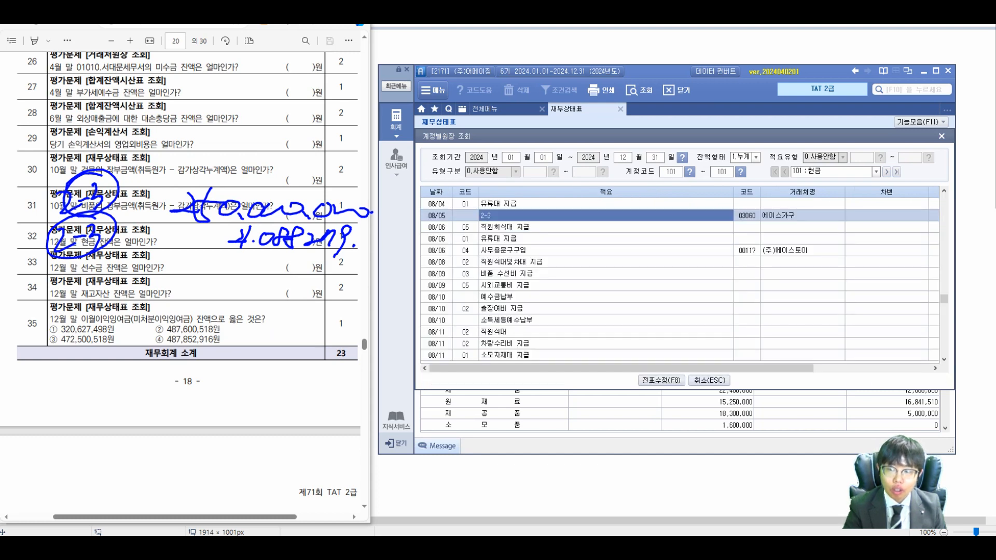
Locate the 12/15 entries 2-4 in the 현금 ledger and handwrite a circled note 2-4 by question 32.
{"action": "scroll", "coordinate": [680, 280], "scroll_direction": "down", "scroll_amount": 15}
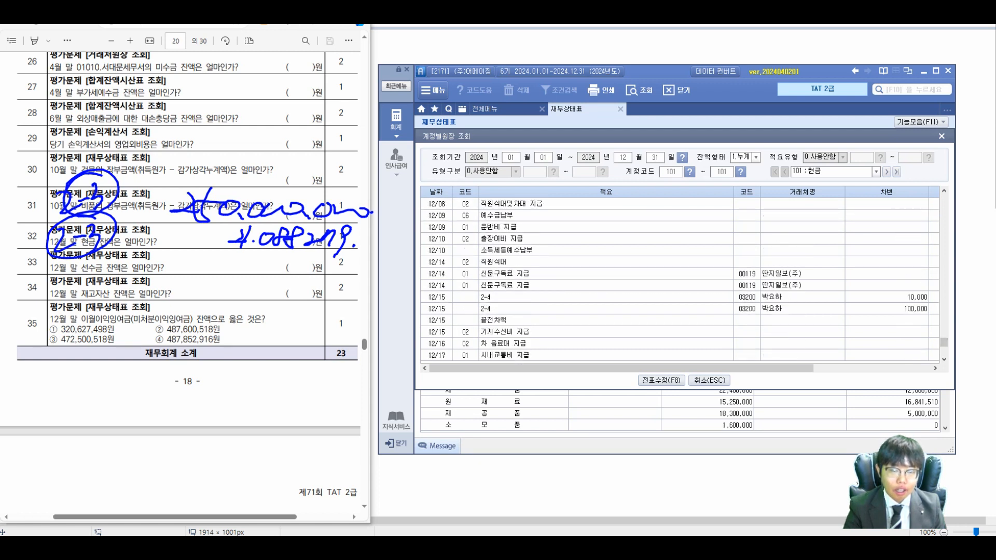
{"action": "left_click", "coordinate": [605, 308]}
{"action": "left_click", "coordinate": [606, 297]}
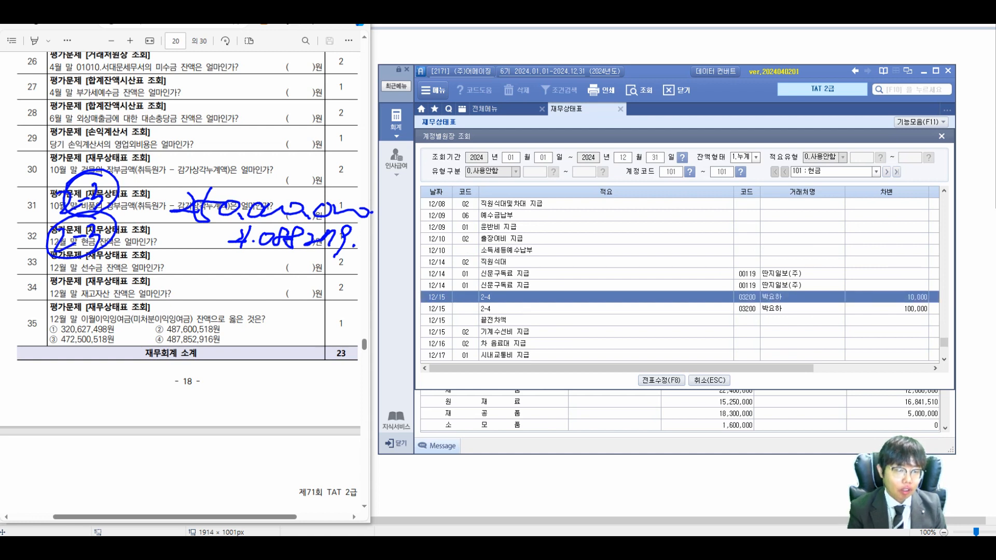
{"action": "left_click_drag", "start_coordinate": [131, 232], "coordinate": [149, 245]}
{"action": "left_click_drag", "start_coordinate": [146, 237], "coordinate": [155, 236]}
{"action": "left_click_drag", "start_coordinate": [161, 225], "coordinate": [174, 238]}
{"action": "left_click_drag", "start_coordinate": [171, 223], "coordinate": [165, 253]}
{"action": "left_click_drag", "start_coordinate": [134, 216], "coordinate": [136, 218]}
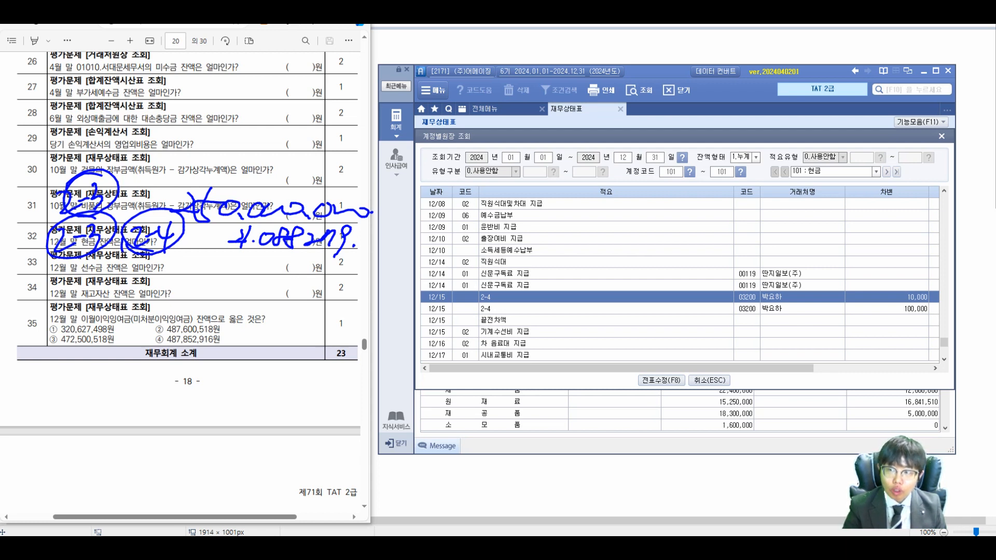
Check the two 12/15 entries 2-4 and the 끝전차액 entry below them, then leave the 현금 ledger.
{"action": "left_click", "coordinate": [746, 308]}
{"action": "left_click", "coordinate": [747, 297]}
{"action": "mouse_move", "coordinate": [726, 368]}
{"action": "left_mouse_down"}
{"action": "mouse_move", "coordinate": [845, 368]}
{"action": "mouse_move", "coordinate": [726, 368]}
{"action": "left_mouse_up"}
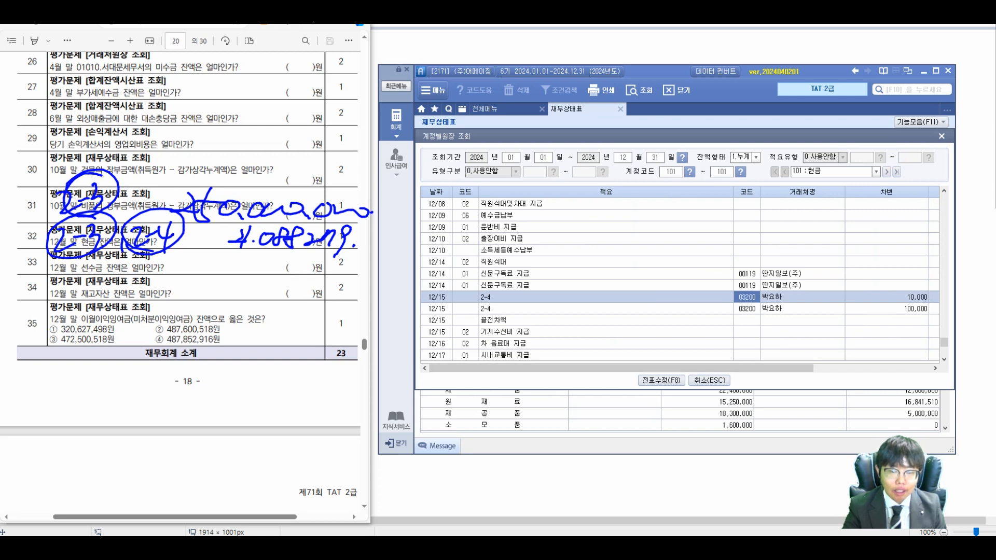
{"action": "left_click_drag", "start_coordinate": [944, 342], "coordinate": [944, 345]}
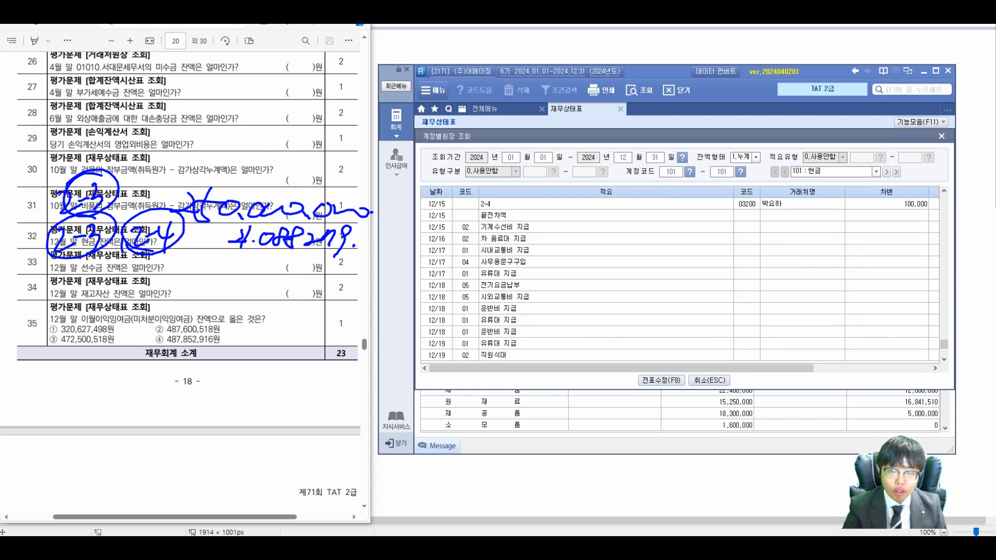
{"action": "double_click", "coordinate": [606, 215]}
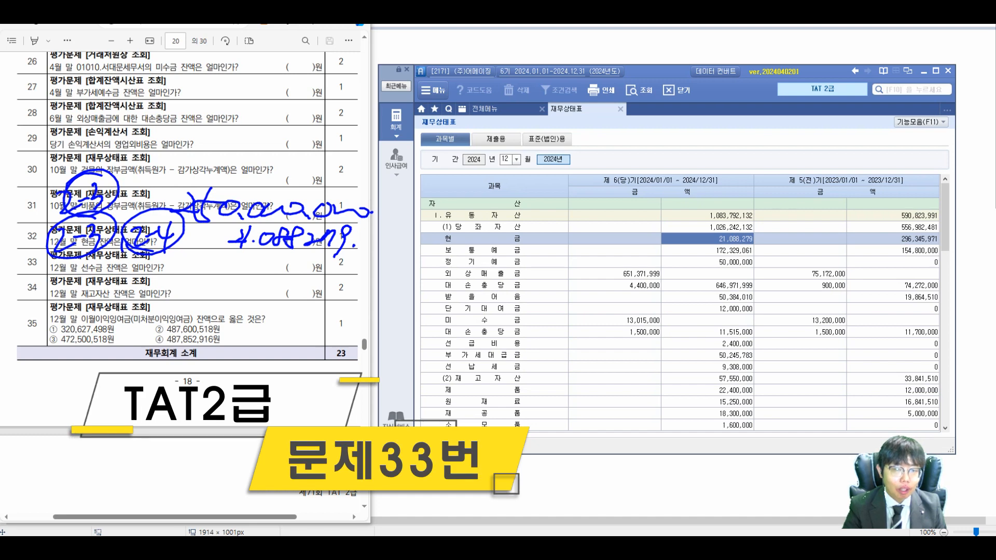
Select the current-year 선수금 balance under 유동부채 and open its ledger.
{"action": "left_click_drag", "start_coordinate": [944, 216], "coordinate": [945, 341]}
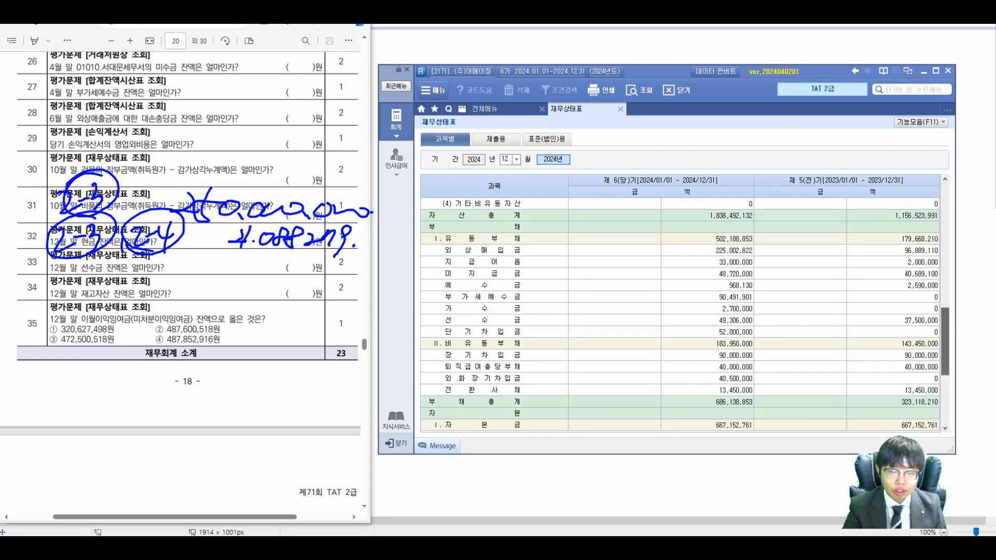
{"action": "left_click", "coordinate": [482, 320]}
{"action": "double_click", "coordinate": [707, 320]}
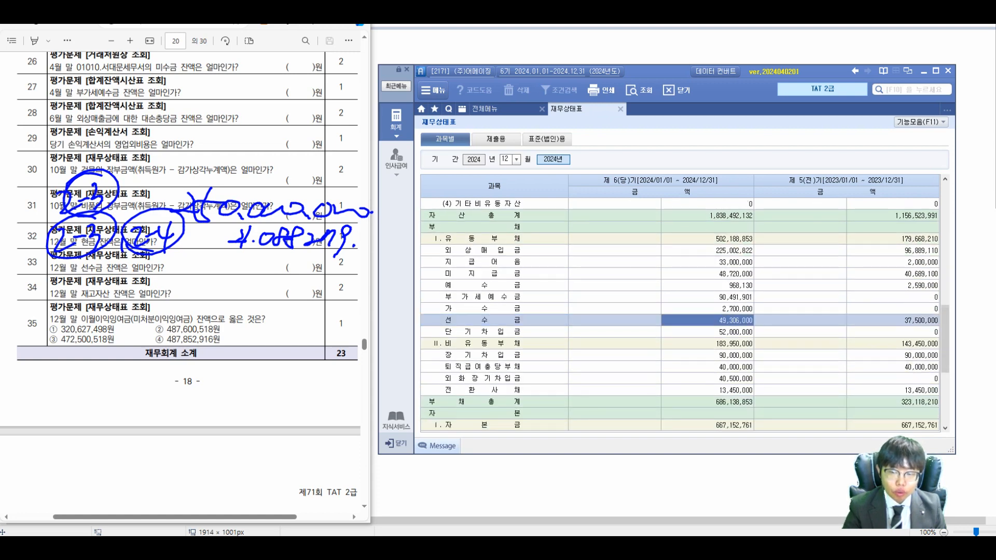
Handwrite 49,036,000 as the 선수금 answer to question 33.
{"action": "left_click_drag", "start_coordinate": [235, 254], "coordinate": [244, 268]}
{"action": "left_click_drag", "start_coordinate": [242, 257], "coordinate": [231, 277]}
{"action": "mouse_move", "coordinate": [255, 257]}
{"action": "left_mouse_down"}
{"action": "mouse_move", "coordinate": [247, 278]}
{"action": "mouse_move", "coordinate": [272, 261]}
{"action": "left_mouse_up"}
{"action": "left_click_drag", "start_coordinate": [278, 259], "coordinate": [279, 276]}
{"action": "left_click_drag", "start_coordinate": [298, 254], "coordinate": [294, 268]}
{"action": "left_click_drag", "start_coordinate": [318, 264], "coordinate": [355, 268]}
{"action": "left_click", "coordinate": [363, 268]}
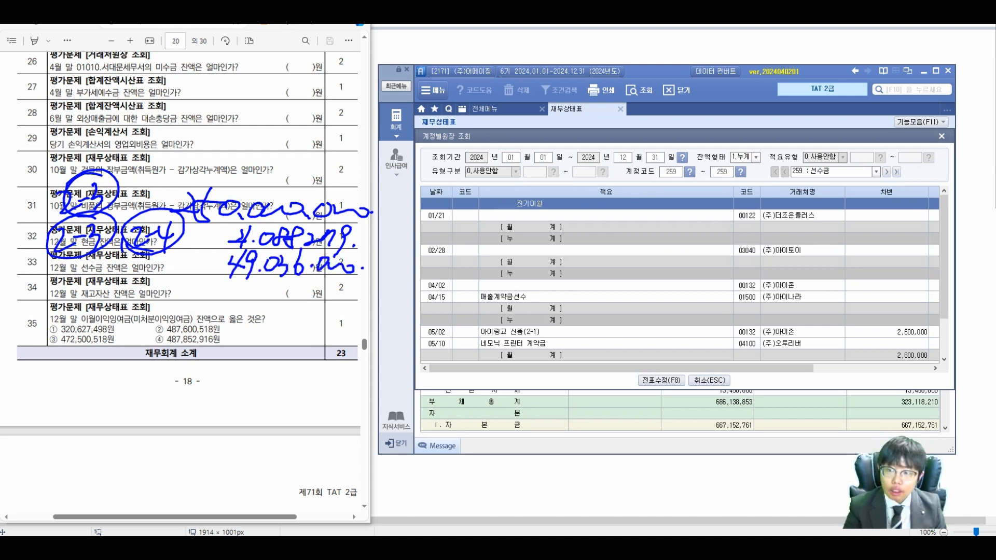
Select the 05/02 entry 아이링고 신품(2-1) in the 선수금 ledger and handwrite a circled source note by question 33.
{"action": "left_click", "coordinate": [605, 332]}
{"action": "scroll", "coordinate": [605, 331], "scroll_direction": "down", "scroll_amount": 2}
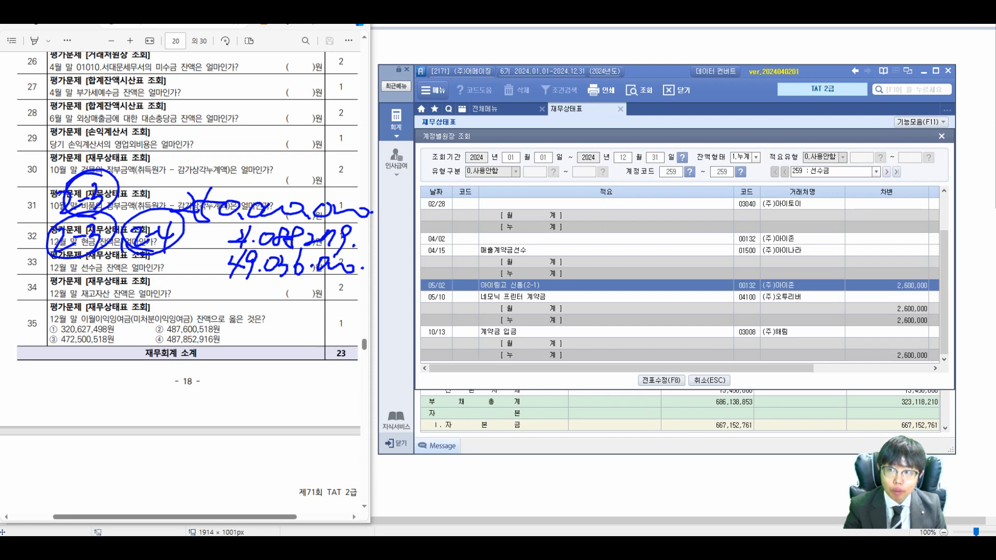
{"action": "mouse_move", "coordinate": [114, 255]}
{"action": "left_mouse_down"}
{"action": "mouse_move", "coordinate": [129, 280]}
{"action": "mouse_move", "coordinate": [144, 268]}
{"action": "left_mouse_up"}
{"action": "mouse_move", "coordinate": [147, 256]}
{"action": "left_mouse_down"}
{"action": "mouse_move", "coordinate": [147, 277]}
{"action": "mouse_move", "coordinate": [126, 249]}
{"action": "left_mouse_up"}
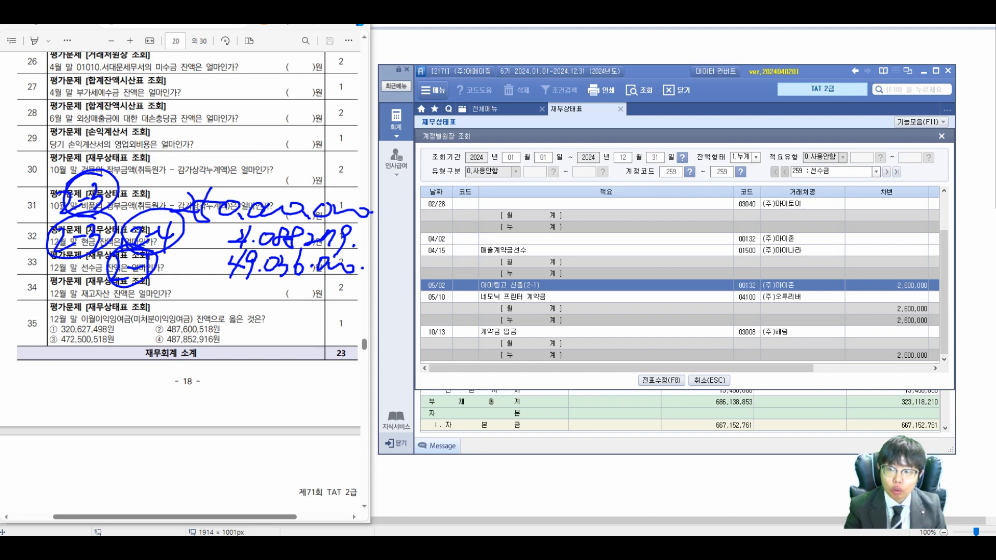
Check the 잔액 of the 10/13 entry in the 선수금 ledger, then close the ledger.
{"action": "left_click_drag", "start_coordinate": [726, 368], "coordinate": [843, 368]}
{"action": "left_click", "coordinate": [897, 332]}
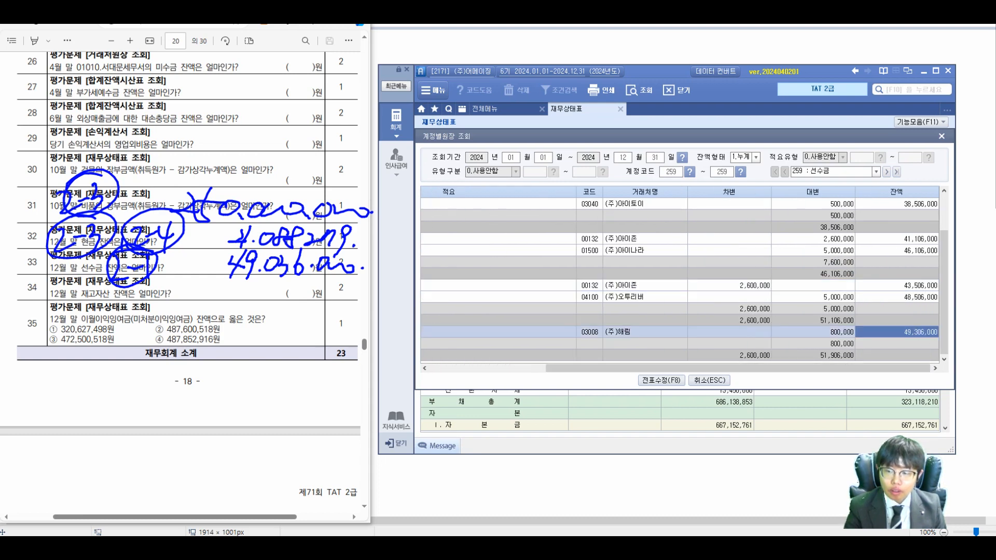
{"action": "left_click", "coordinate": [941, 136]}
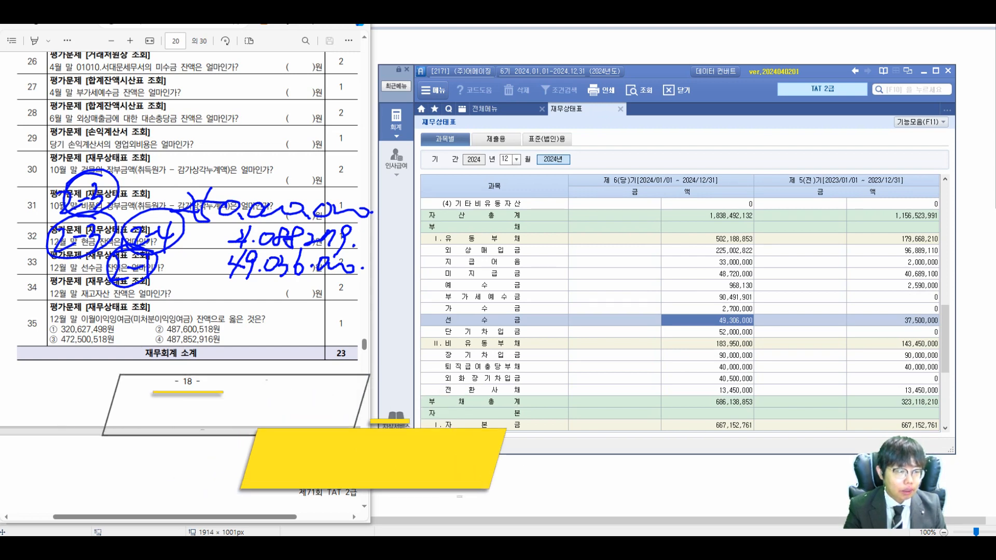
Select the current-year 재고자산 total, box it in red and handwrite 57,550,000 as the answer to question 34.
{"action": "left_click_drag", "start_coordinate": [945, 322], "coordinate": [945, 232]}
{"action": "left_click", "coordinate": [707, 273]}
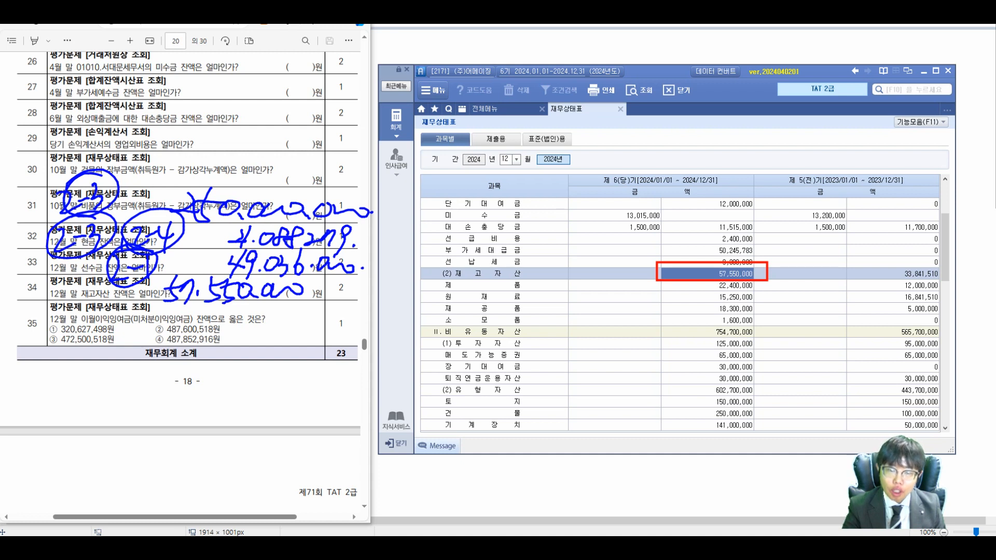
Go through the 제품, 원재료, 재공품 and 소모품 amounts under 재고자산 and circle the first three in ink.
{"action": "left_click", "coordinate": [707, 285]}
{"action": "key", "text": "Down"}
{"action": "key", "text": "Down"}
{"action": "key", "text": "Down"}
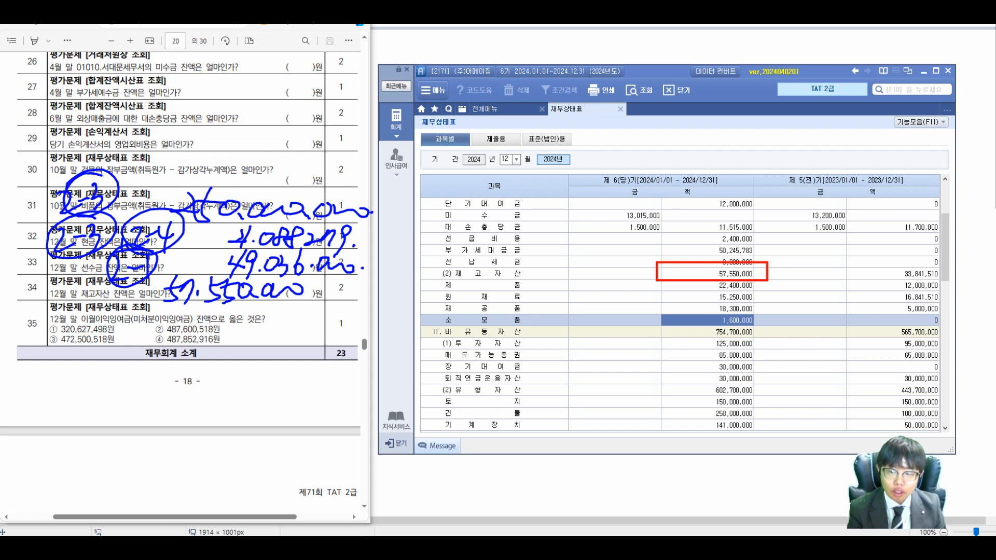
{"action": "mouse_move", "coordinate": [728, 283]}
{"action": "left_mouse_down"}
{"action": "mouse_move", "coordinate": [708, 289]}
{"action": "mouse_move", "coordinate": [757, 317]}
{"action": "mouse_move", "coordinate": [746, 276]}
{"action": "mouse_move", "coordinate": [718, 273]}
{"action": "left_mouse_up"}
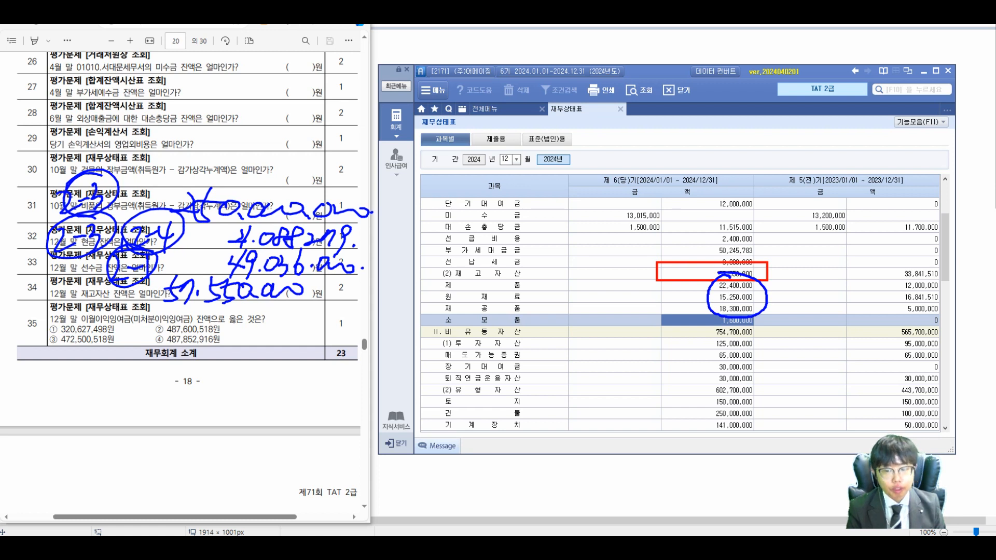
Handwrite a circled source note 3-2 beside question 34.
{"action": "mouse_move", "coordinate": [25, 279]}
{"action": "left_mouse_down"}
{"action": "mouse_move", "coordinate": [34, 292]}
{"action": "mouse_move", "coordinate": [25, 301]}
{"action": "left_mouse_up"}
{"action": "left_click_drag", "start_coordinate": [38, 290], "coordinate": [46, 290]}
{"action": "mouse_move", "coordinate": [46, 282]}
{"action": "left_mouse_down"}
{"action": "mouse_move", "coordinate": [47, 298]}
{"action": "mouse_move", "coordinate": [69, 295]}
{"action": "left_mouse_up"}
{"action": "mouse_move", "coordinate": [50, 266]}
{"action": "left_mouse_down"}
{"action": "mouse_move", "coordinate": [79, 280]}
{"action": "mouse_move", "coordinate": [30, 274]}
{"action": "left_mouse_up"}
Handwrite and frame the note 결산자료 입력 beside the inventory amounts, then erase all marks over the report.
{"action": "mouse_move", "coordinate": [560, 284]}
{"action": "left_mouse_down"}
{"action": "mouse_move", "coordinate": [565, 301]}
{"action": "mouse_move", "coordinate": [582, 289]}
{"action": "left_mouse_up"}
{"action": "mouse_move", "coordinate": [588, 280]}
{"action": "left_mouse_down"}
{"action": "mouse_move", "coordinate": [585, 297]}
{"action": "mouse_move", "coordinate": [598, 303]}
{"action": "left_mouse_up"}
{"action": "mouse_move", "coordinate": [607, 287]}
{"action": "left_mouse_down"}
{"action": "mouse_move", "coordinate": [602, 301]}
{"action": "mouse_move", "coordinate": [613, 303]}
{"action": "left_mouse_up"}
{"action": "left_click_drag", "start_coordinate": [622, 287], "coordinate": [628, 299]}
{"action": "mouse_move", "coordinate": [637, 282]}
{"action": "left_mouse_down"}
{"action": "mouse_move", "coordinate": [634, 301]}
{"action": "mouse_move", "coordinate": [661, 295]}
{"action": "mouse_move", "coordinate": [623, 322]}
{"action": "mouse_move", "coordinate": [634, 334]}
{"action": "mouse_move", "coordinate": [651, 314]}
{"action": "mouse_move", "coordinate": [657, 332]}
{"action": "left_mouse_up"}
{"action": "left_click_drag", "start_coordinate": [651, 329], "coordinate": [654, 341]}
{"action": "mouse_move", "coordinate": [573, 340]}
{"action": "left_mouse_down"}
{"action": "mouse_move", "coordinate": [783, 338]}
{"action": "mouse_move", "coordinate": [571, 342]}
{"action": "left_mouse_up"}
{"action": "left_click_drag", "start_coordinate": [731, 334], "coordinate": [732, 342]}
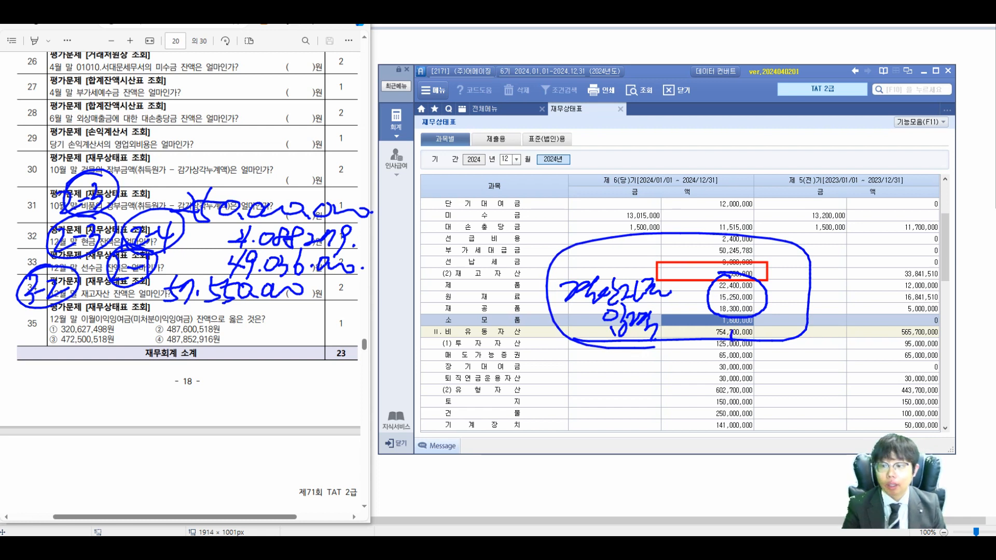
{"action": "mouse_move", "coordinate": [469, 175]}
{"action": "left_mouse_down"}
{"action": "mouse_move", "coordinate": [924, 367]}
{"action": "mouse_move", "coordinate": [925, 401]}
{"action": "left_mouse_up"}
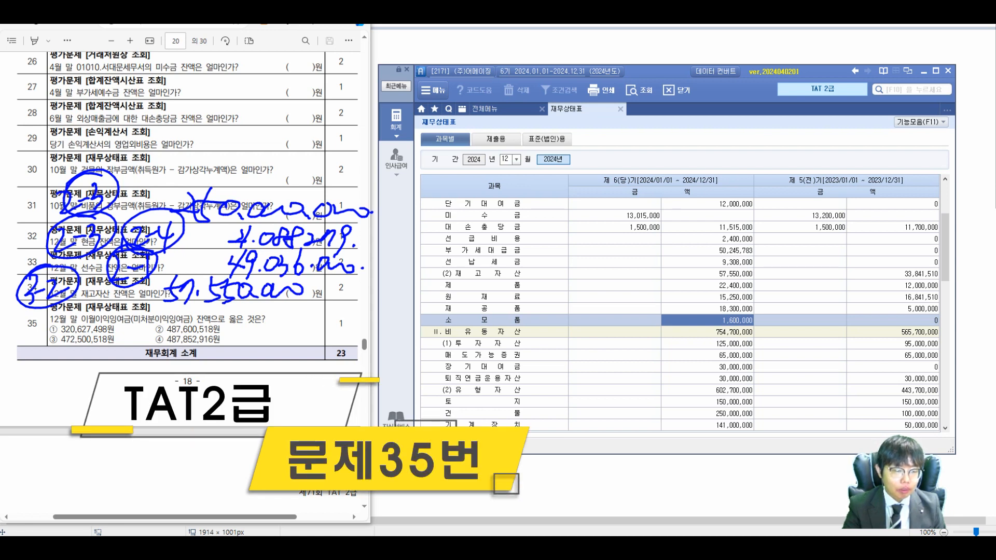
Select the current-year 미처분이익잉여금 balance in the 재무상태표 and box its row in red.
{"action": "left_click_drag", "start_coordinate": [945, 248], "coordinate": [945, 391]}
{"action": "left_click", "coordinate": [707, 367]}
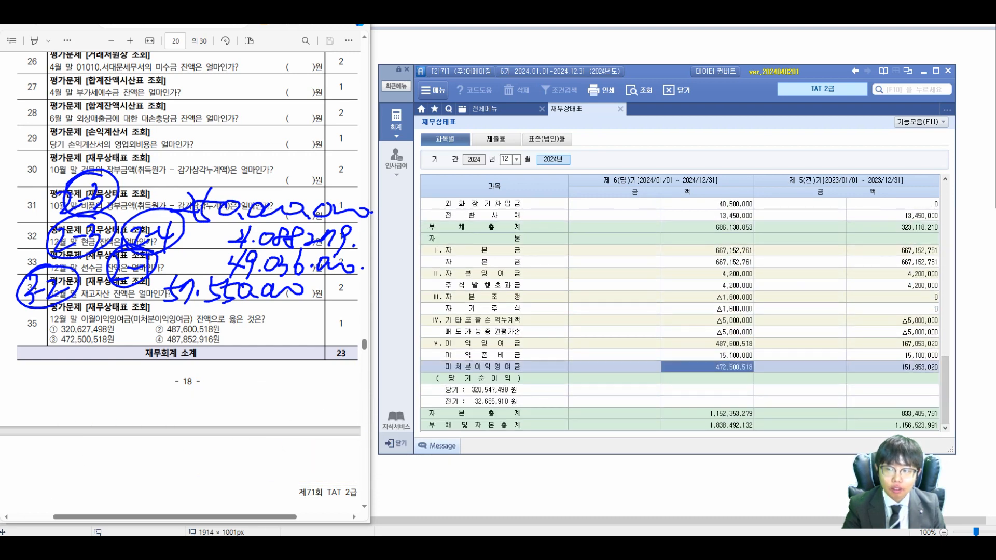
{"action": "mouse_move", "coordinate": [418, 356]}
{"action": "left_mouse_down"}
{"action": "mouse_move", "coordinate": [595, 378]}
{"action": "mouse_move", "coordinate": [759, 378]}
{"action": "left_mouse_up"}
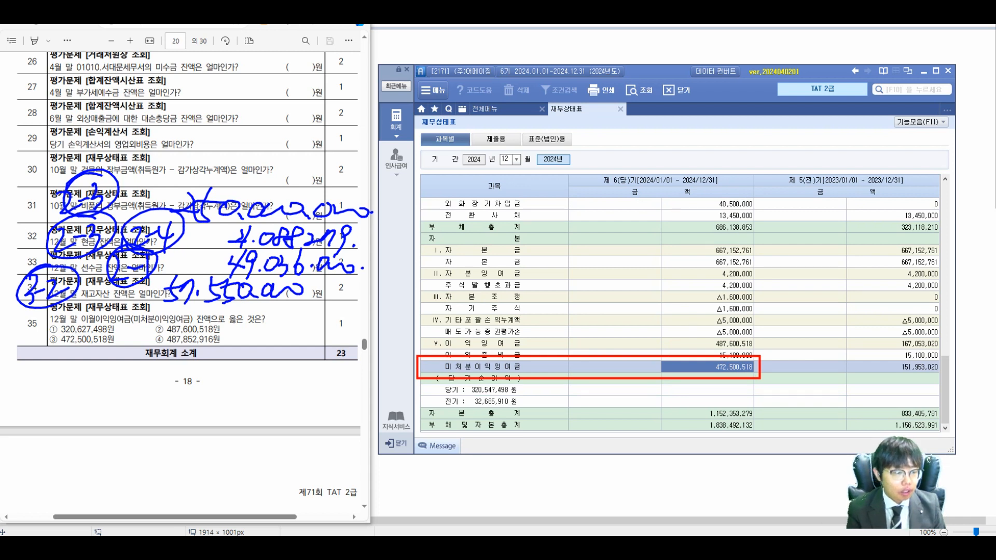
Tick choice ③ of question 35 and handwrite a circled 3 as its answer.
{"action": "mouse_move", "coordinate": [51, 325]}
{"action": "left_mouse_down"}
{"action": "mouse_move", "coordinate": [53, 341]}
{"action": "mouse_move", "coordinate": [92, 315]}
{"action": "left_mouse_up"}
{"action": "mouse_move", "coordinate": [297, 321]}
{"action": "left_mouse_down"}
{"action": "mouse_move", "coordinate": [311, 346]}
{"action": "mouse_move", "coordinate": [299, 350]}
{"action": "left_mouse_up"}
{"action": "left_click_drag", "start_coordinate": [307, 303], "coordinate": [322, 304]}
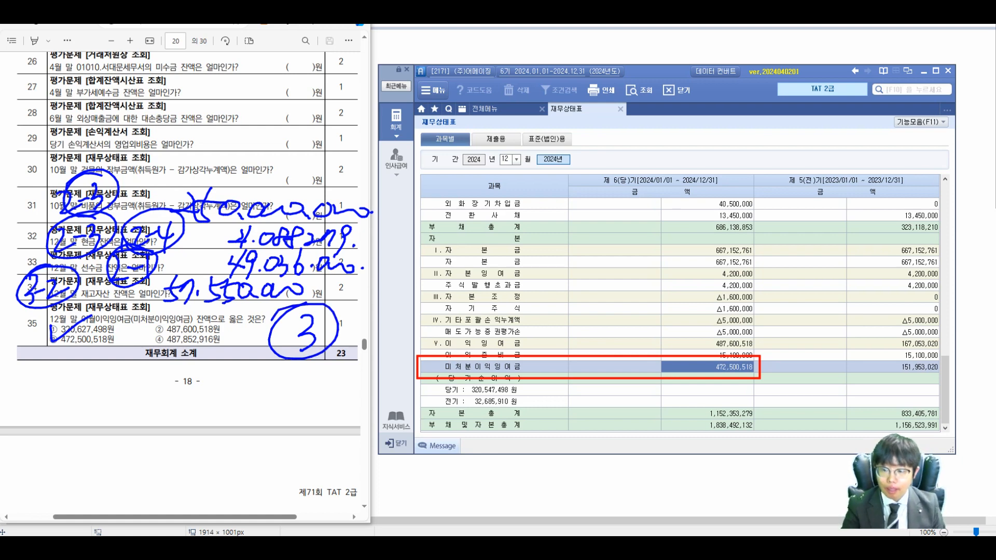